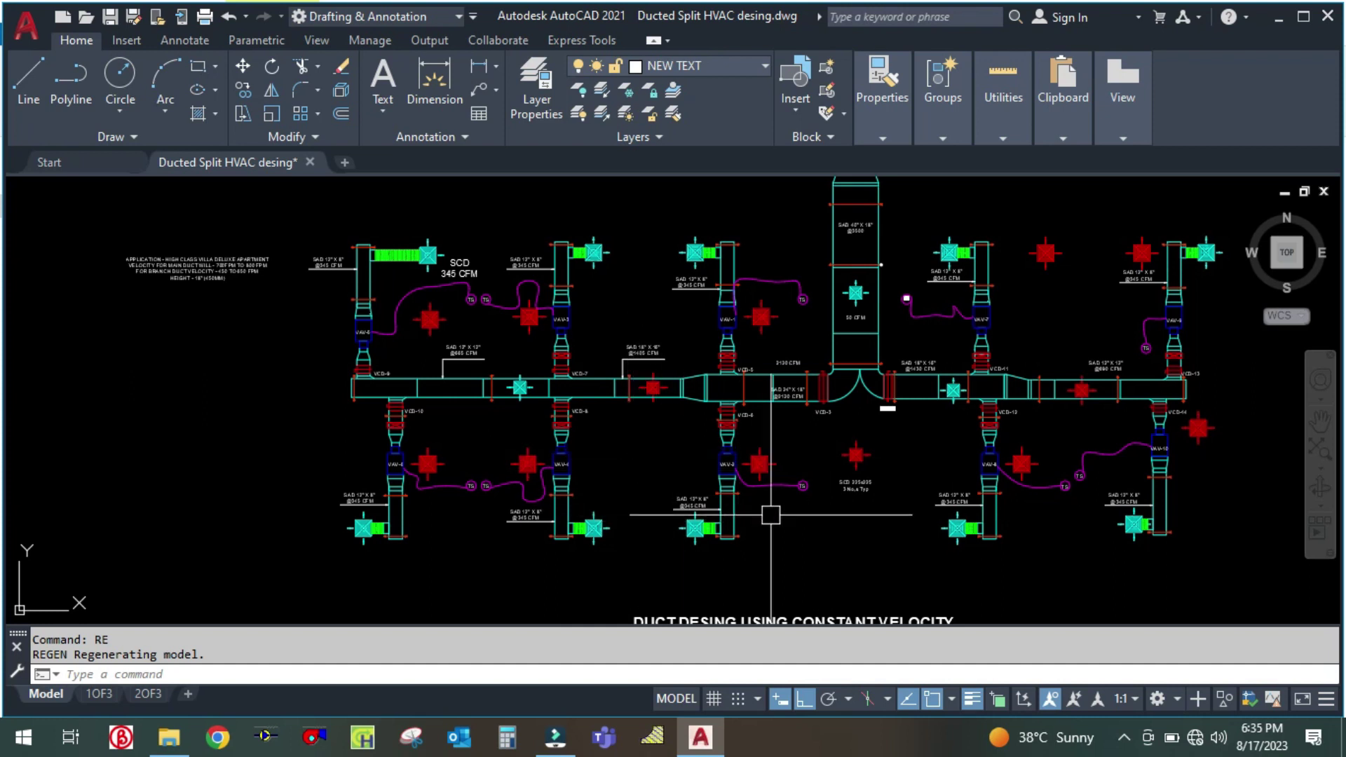
pyautogui.moveTo(833, 520); pyautogui.dragTo(805, 543, button='middle')
pyautogui.scroll(2, 775, 561)
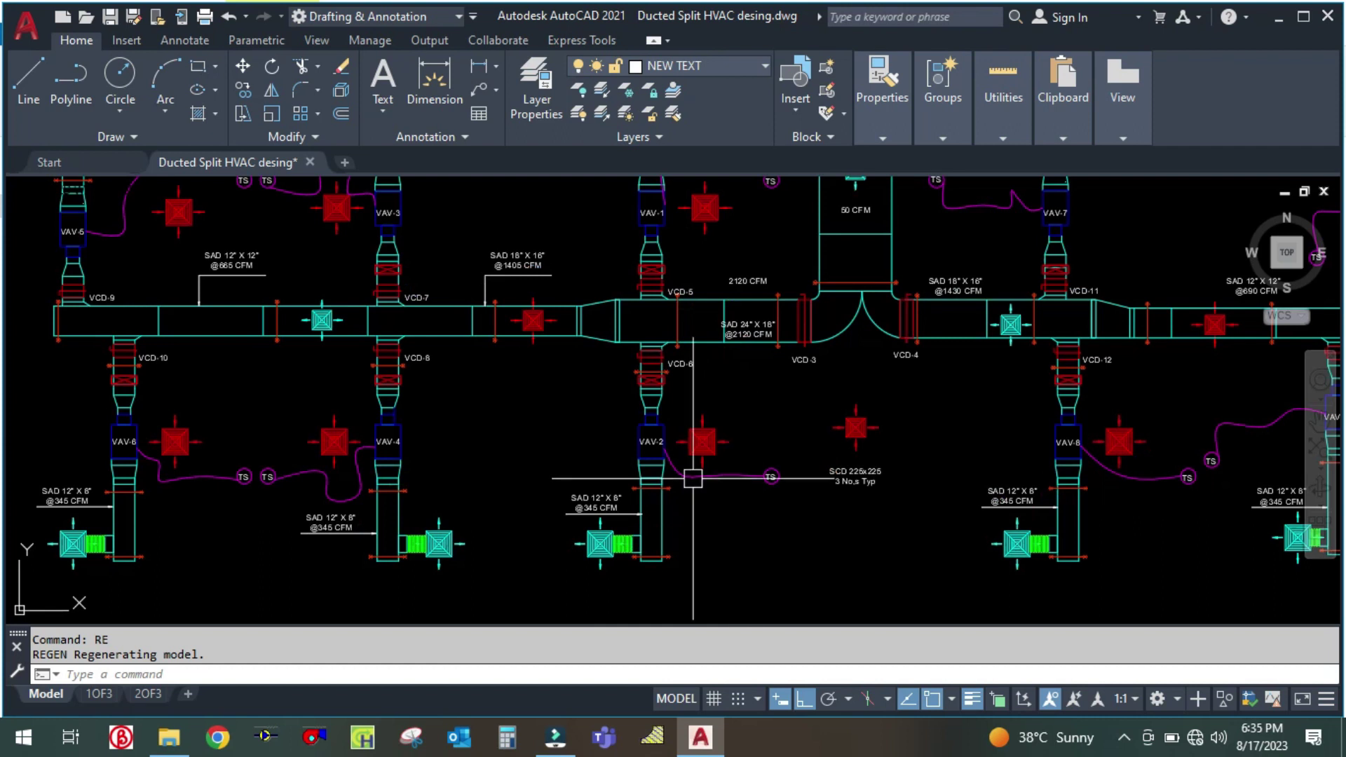
pyautogui.scroll(-2, 574, 449)
pyautogui.moveTo(558, 430); pyautogui.dragTo(537, 468, button='middle')
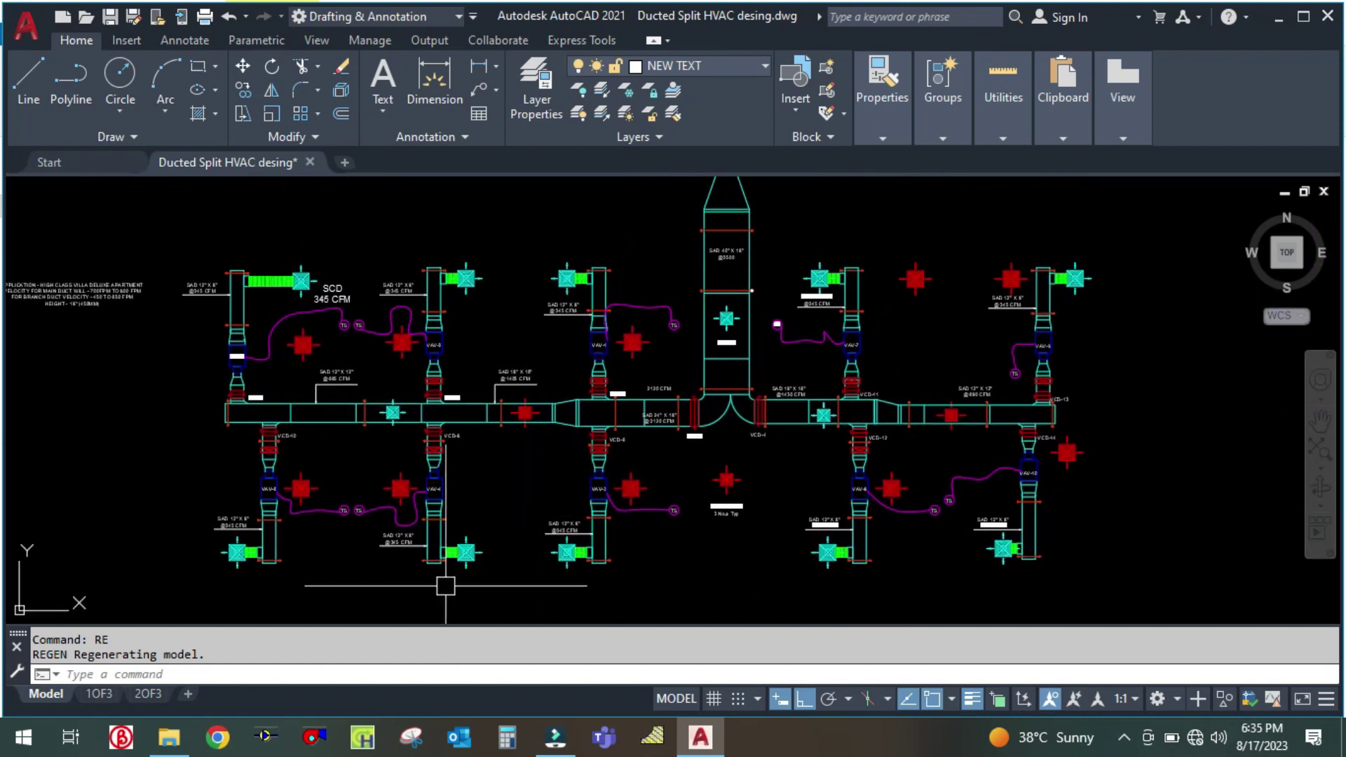
pyautogui.scroll(2, 445, 585)
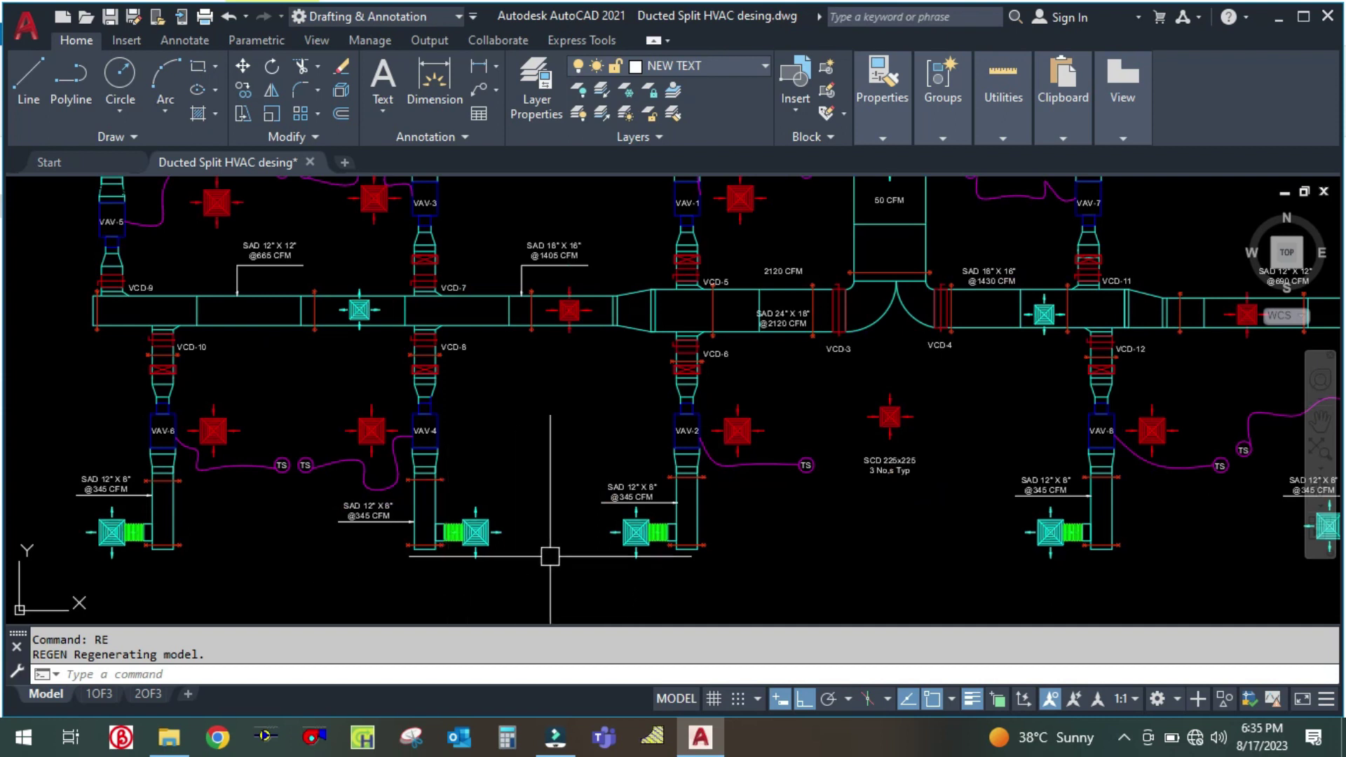
pyautogui.scroll(2, 452, 583)
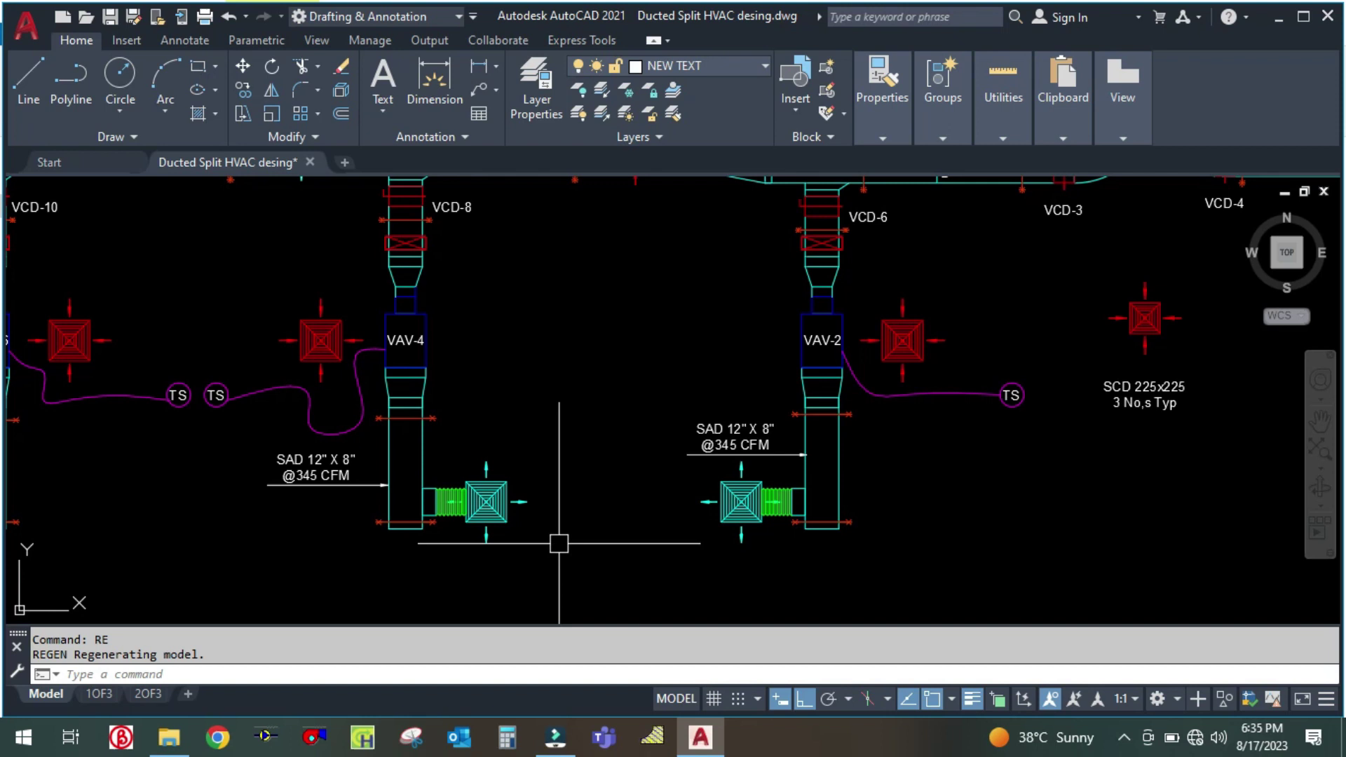
pyautogui.scroll(-2, 558, 476)
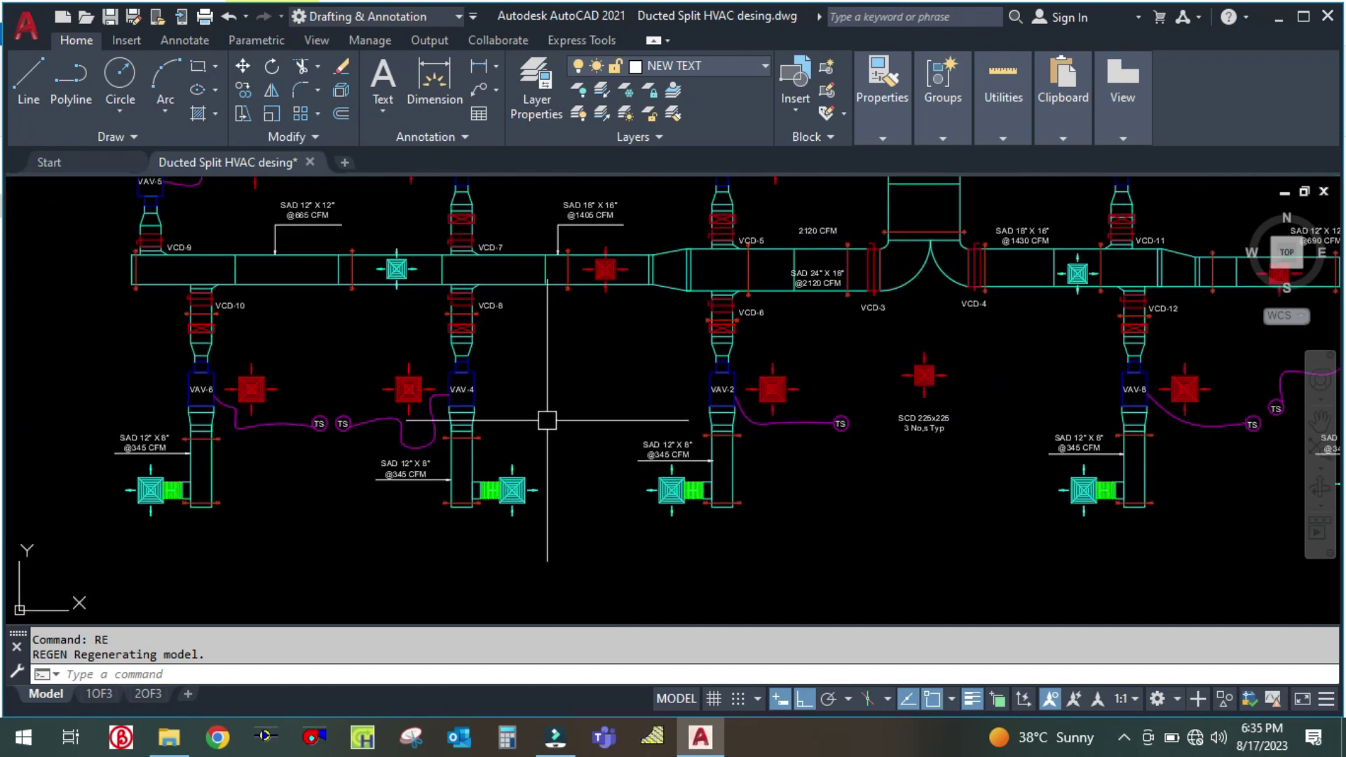
pyautogui.moveTo(567, 409); pyautogui.dragTo(563, 482, button='middle')
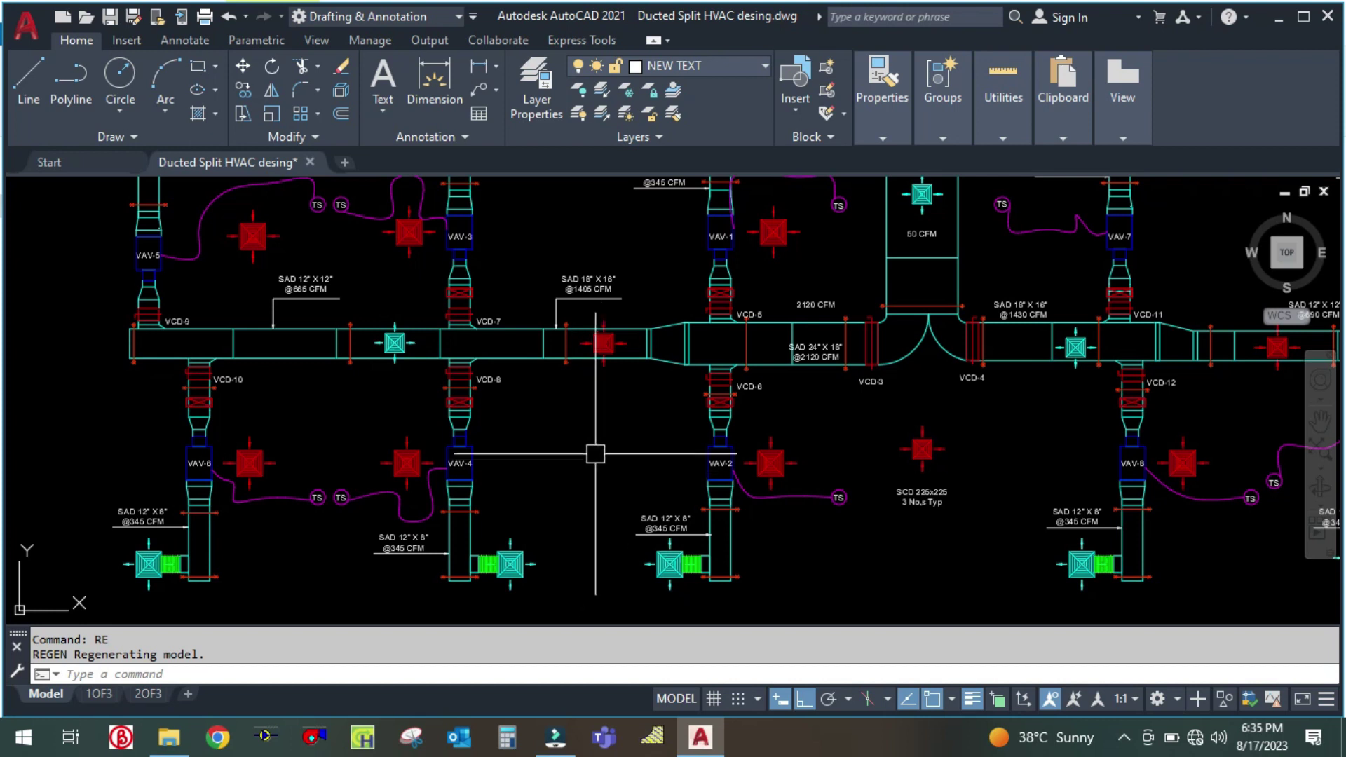
pyautogui.moveTo(598, 442); pyautogui.dragTo(532, 465, button='middle')
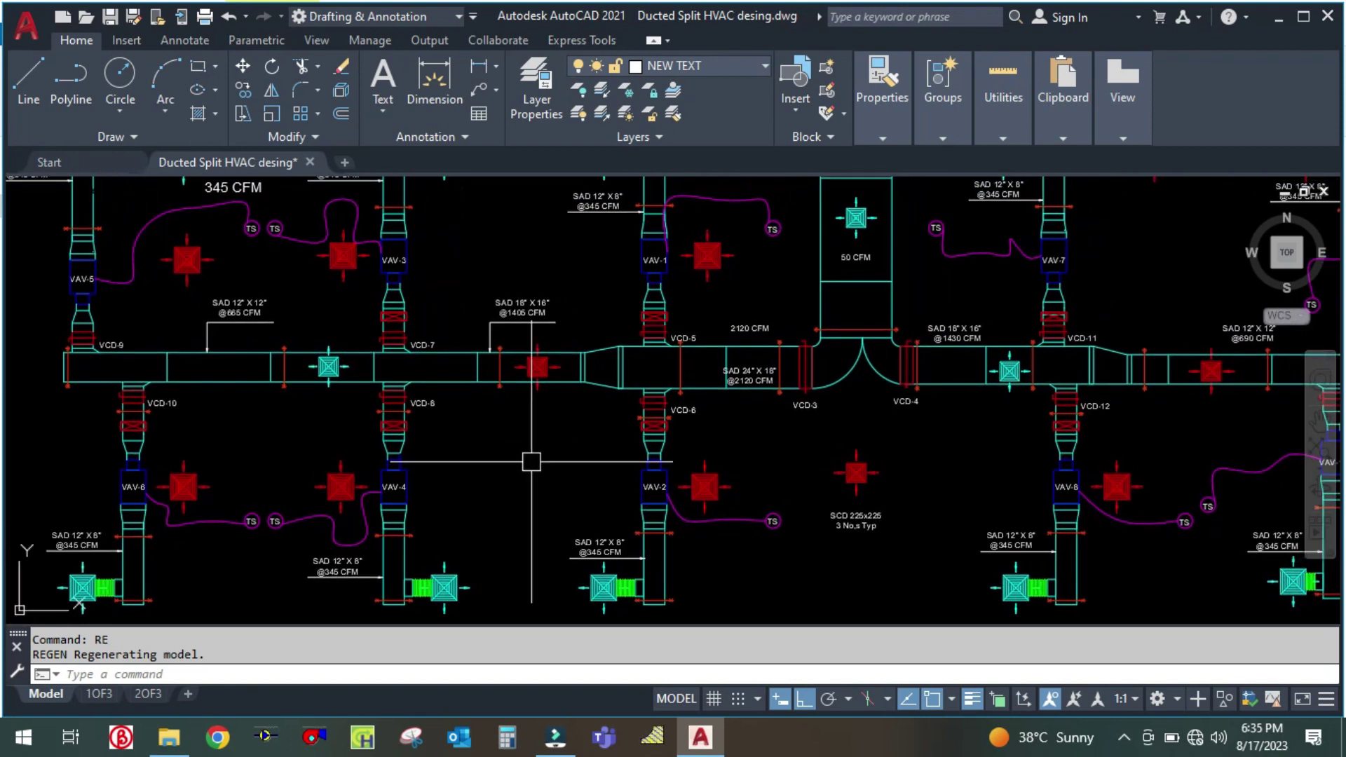
pyautogui.scroll(-5, 525, 452)
pyautogui.scroll(5, 521, 453)
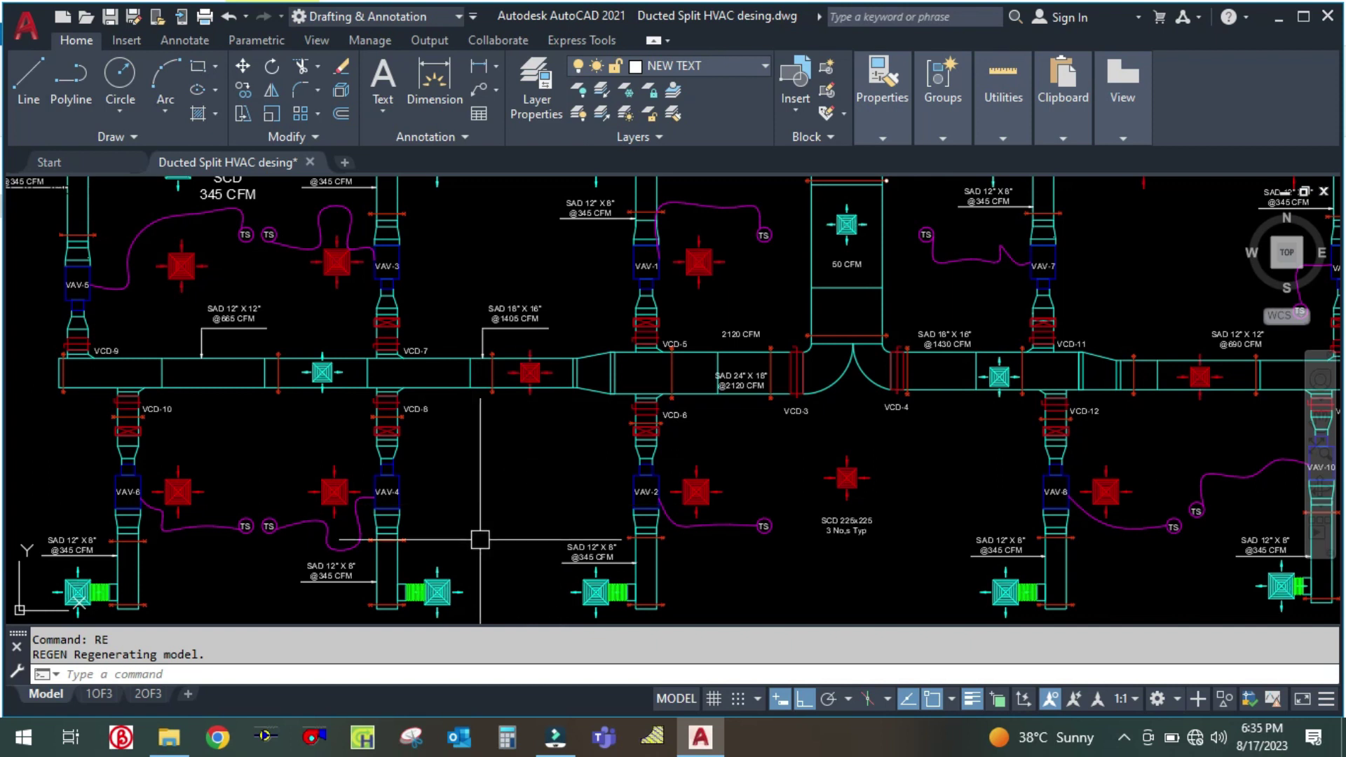
pyautogui.moveTo(520, 446)
pyautogui.mouseDown(button='middle')
pyautogui.moveTo(535, 459)
pyautogui.moveTo(727, 420)
pyautogui.mouseUp(button='middle')
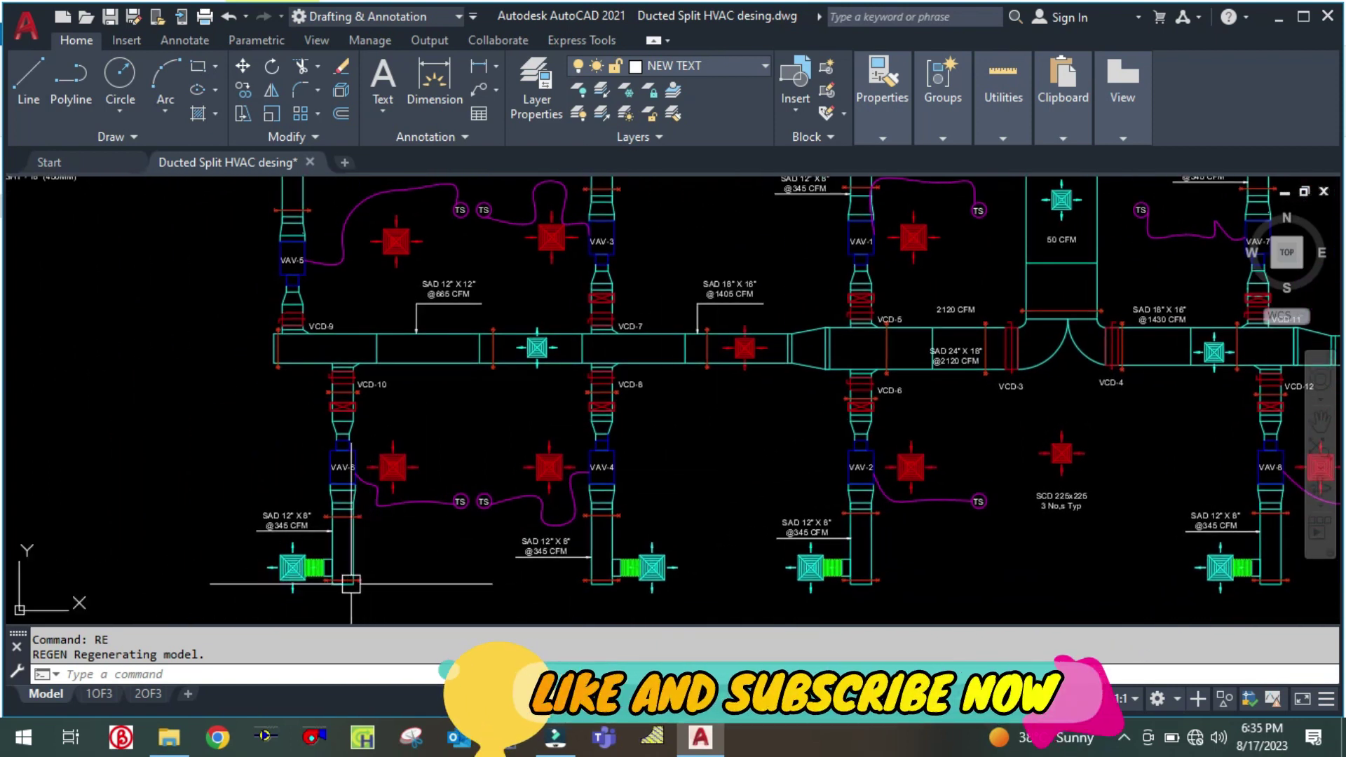
pyautogui.scroll(2, 356, 575)
pyautogui.moveTo(356, 575); pyautogui.dragTo(475, 512, button='middle')
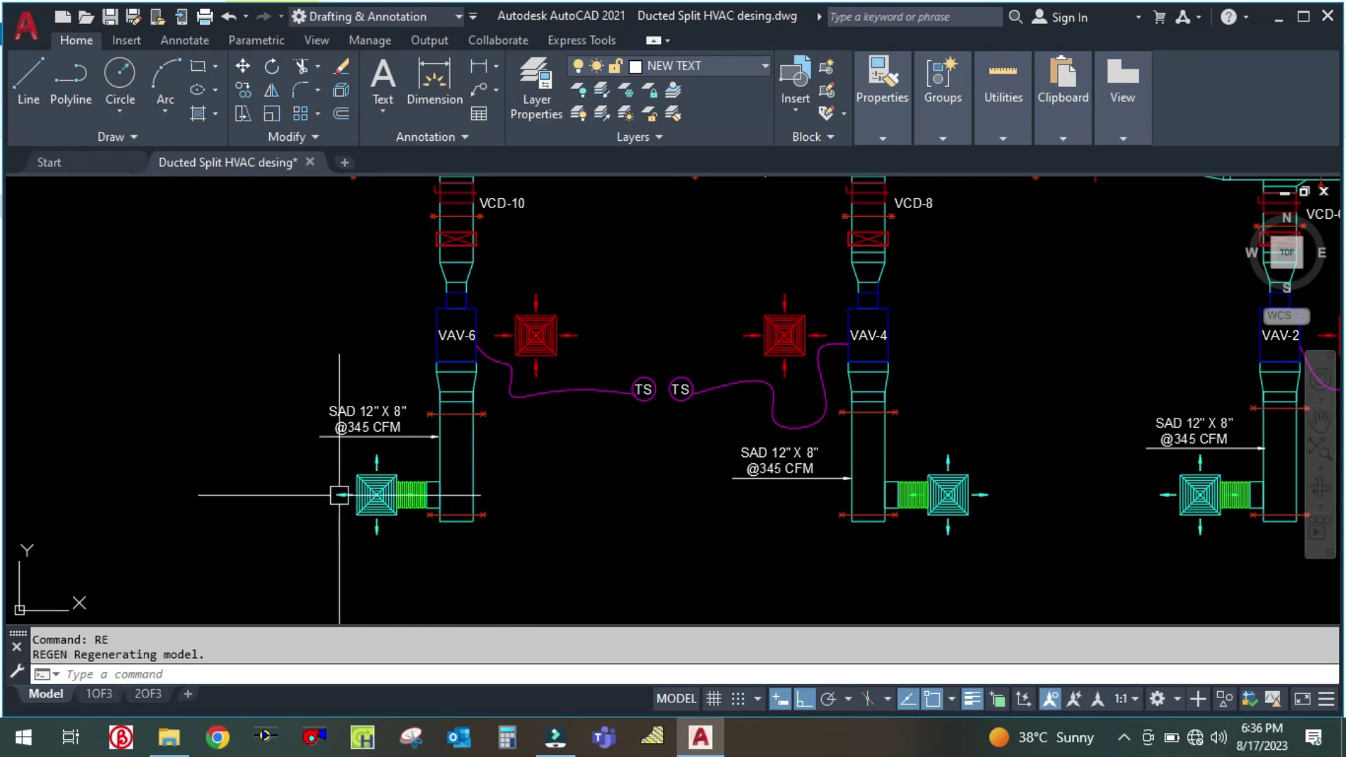
pyautogui.scroll(2, 362, 554)
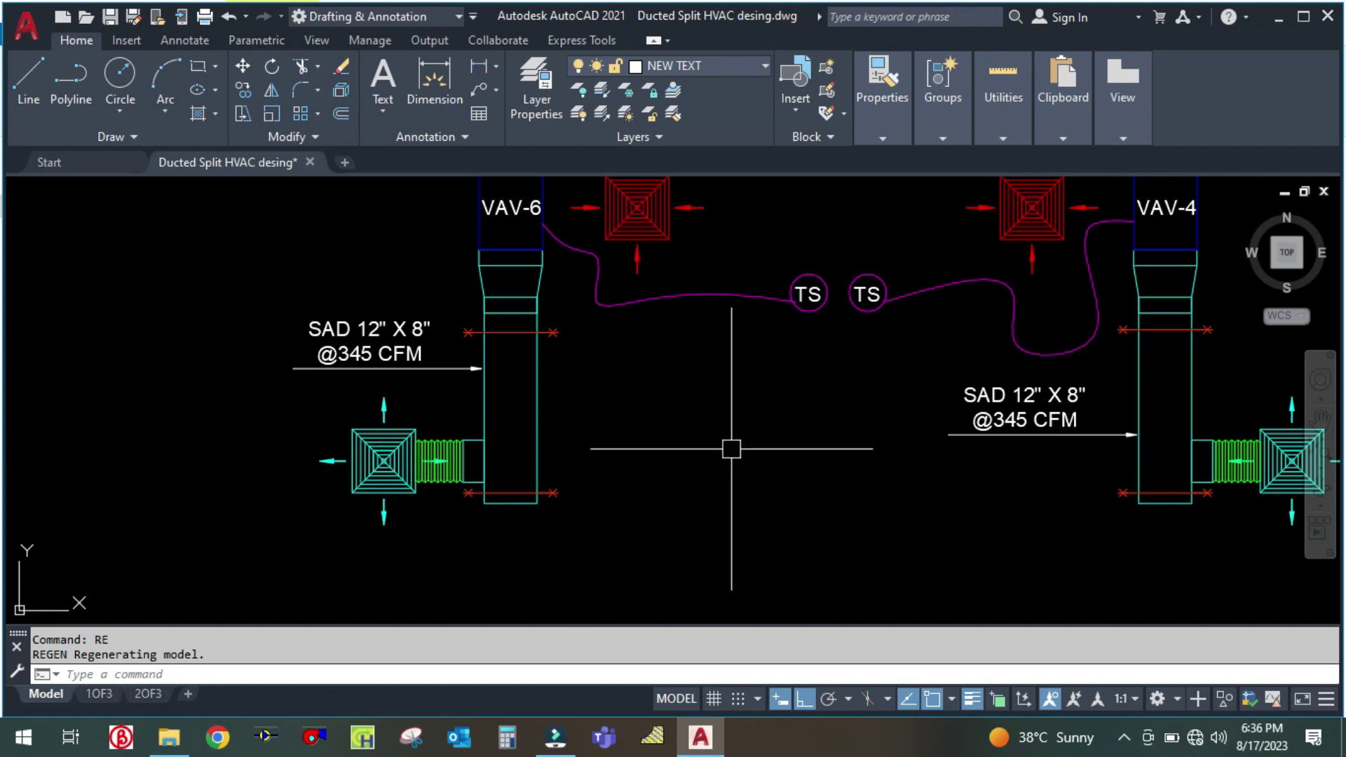
pyautogui.moveTo(669, 501); pyautogui.dragTo(723, 467, button='middle')
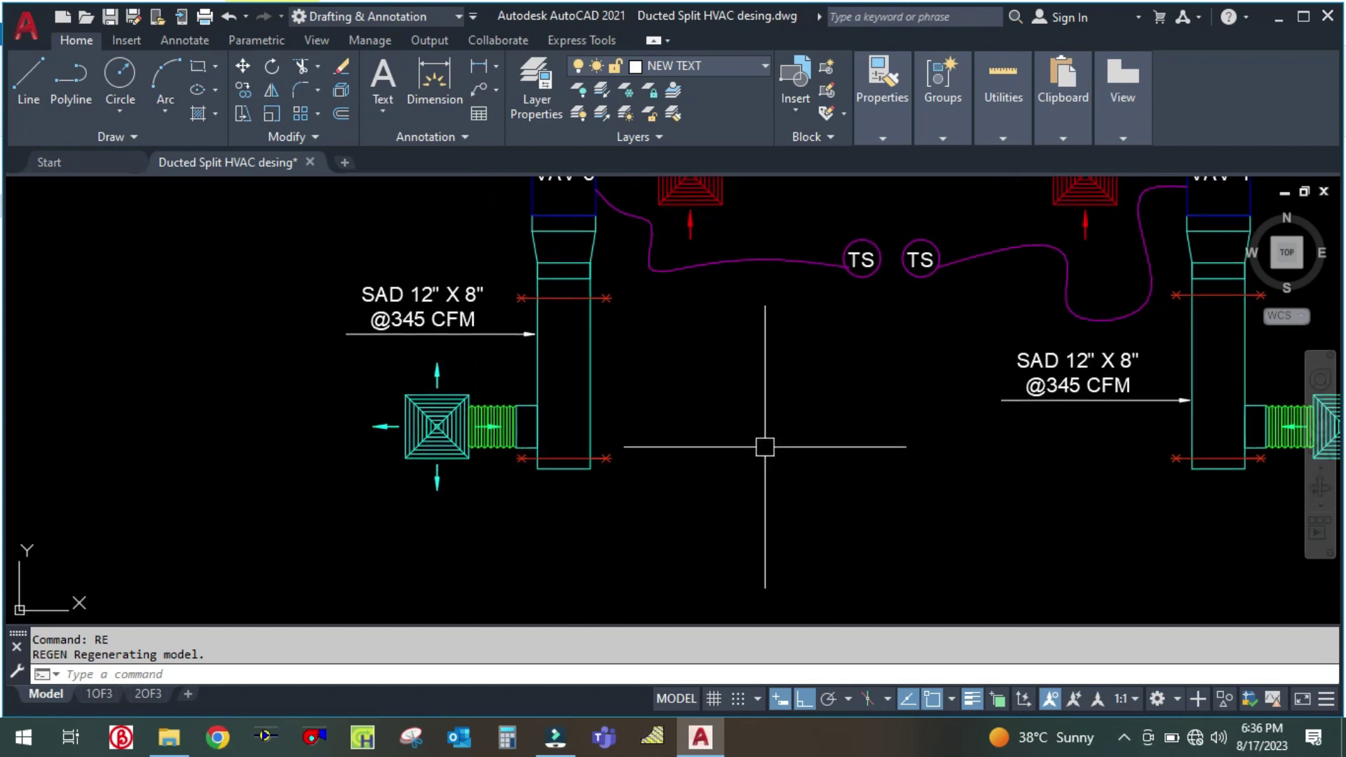
# Copy the SAD 12" X 8" label with CO to the empty area left of VAV-6
pyautogui.write('CO')
pyautogui.press('Return')
pyautogui.click(459, 312)
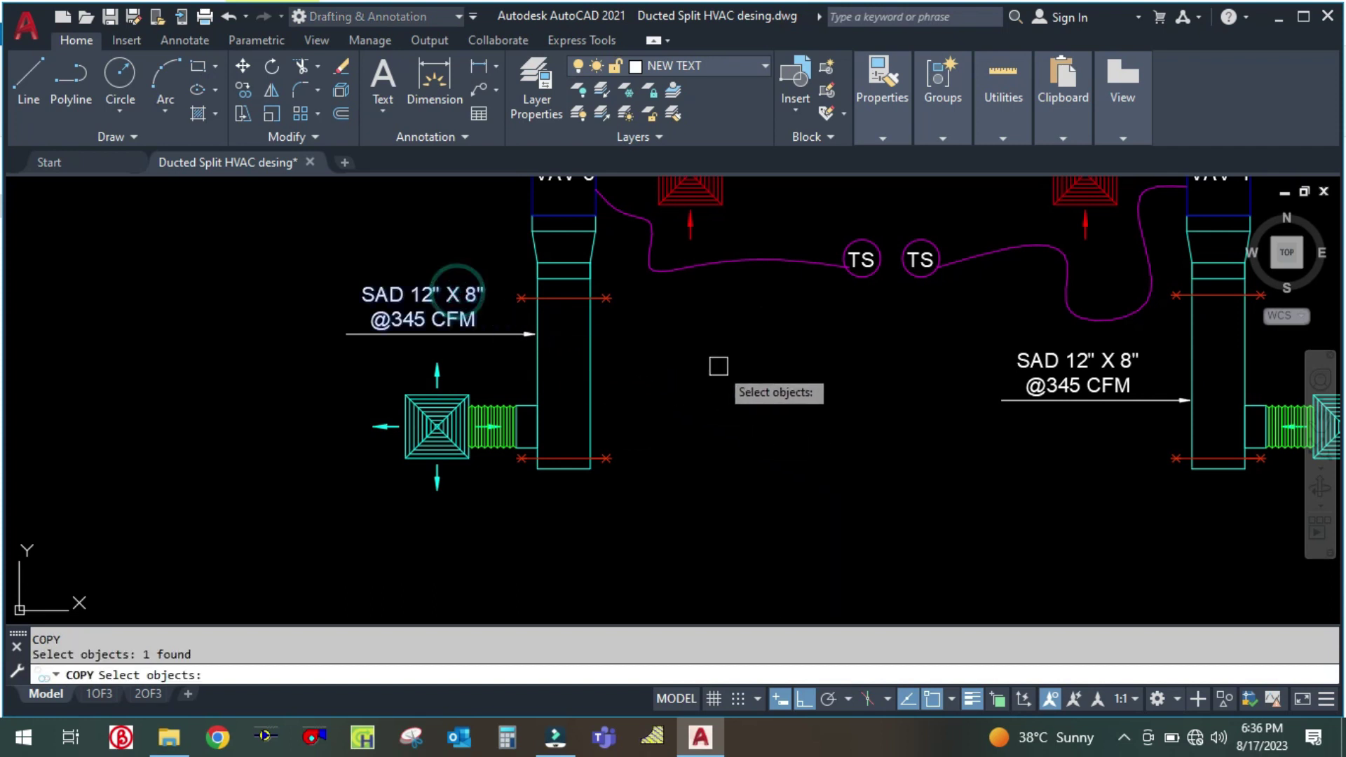
pyautogui.press('Return')
pyautogui.click(718, 366)
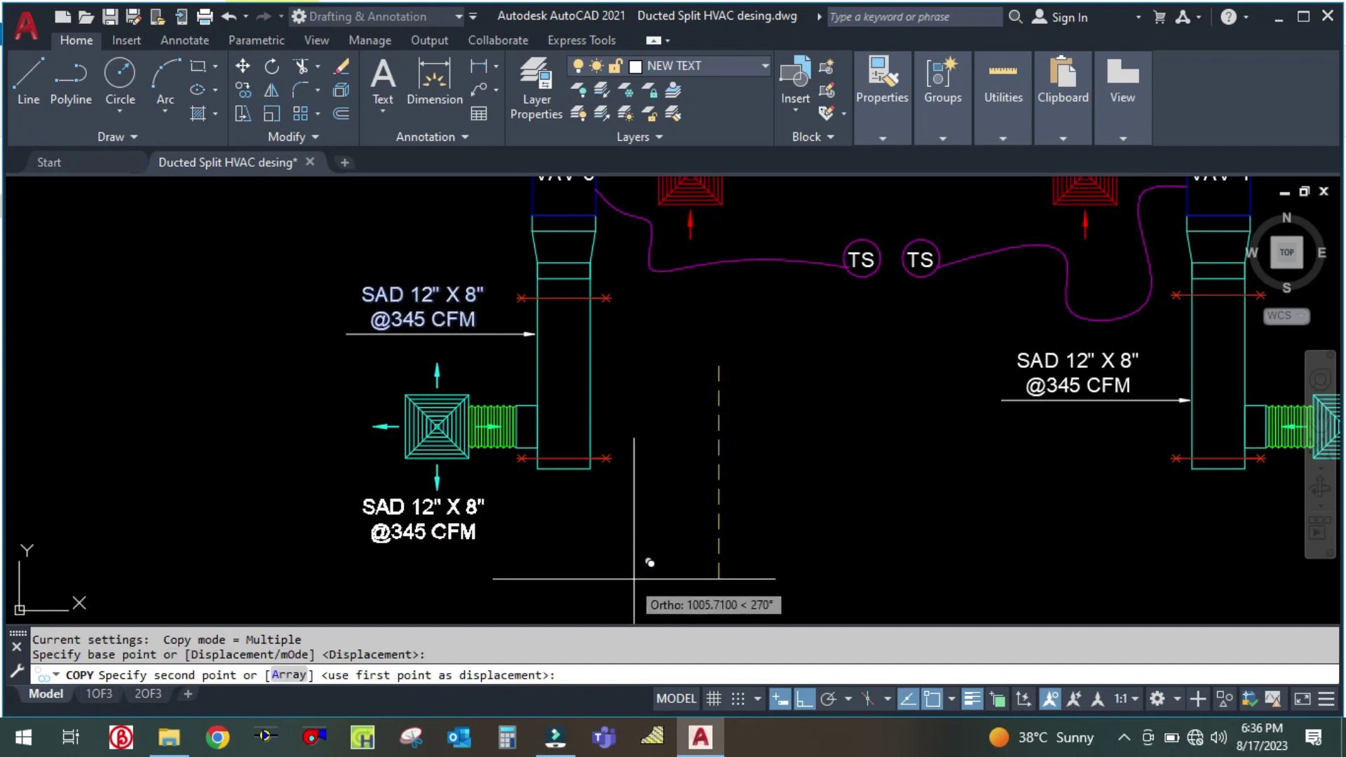
pyautogui.scroll(-2, 664, 456)
pyautogui.click(406, 485)
pyautogui.press('Return')
# Move the copied label slightly further right beside the VAV-6 branch
pyautogui.moveTo(288, 444); pyautogui.dragTo(398, 450, button='middle')
pyautogui.write('m')
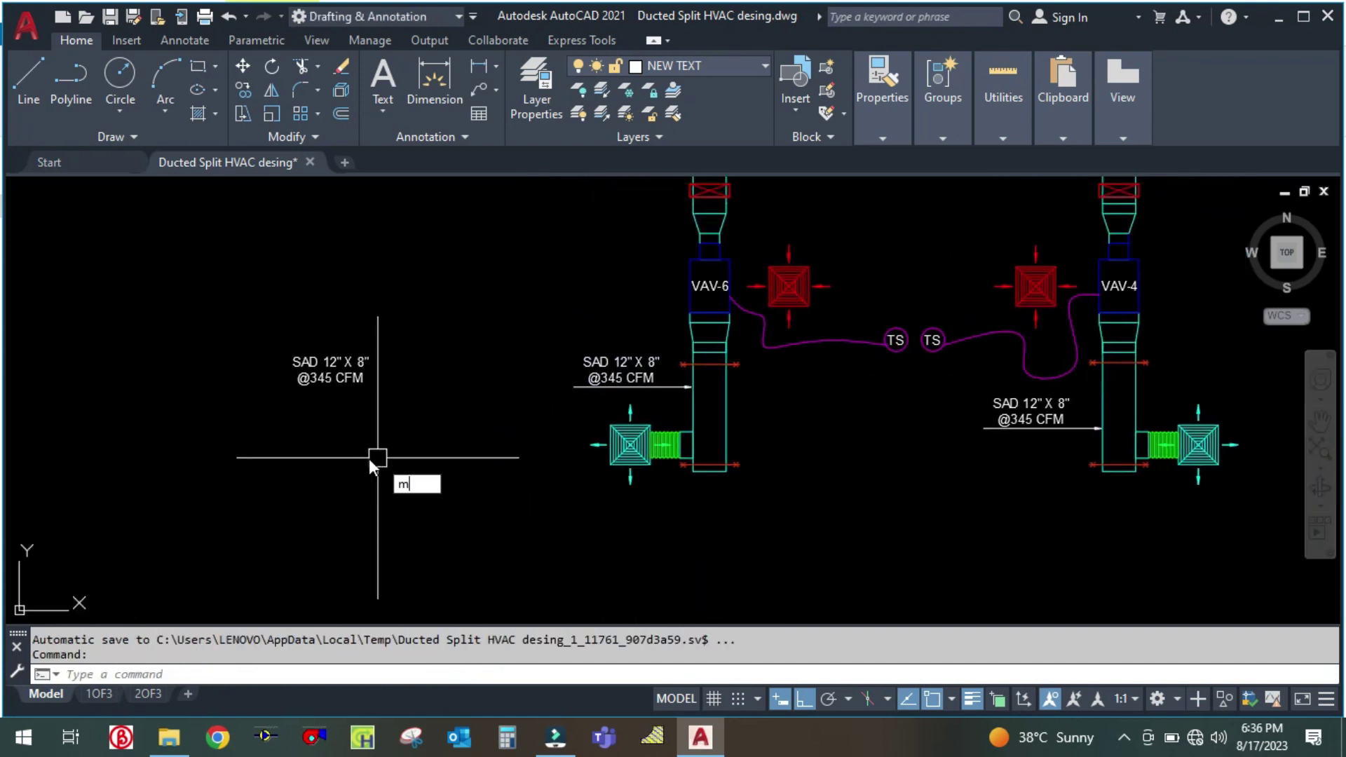
pyautogui.press('Return')
pyautogui.click(325, 385)
pyautogui.press('Return')
pyautogui.click(362, 431)
pyautogui.click(449, 430)
pyautogui.press('Escape')
# Open the copied label for text editing
pyautogui.click(439, 385)
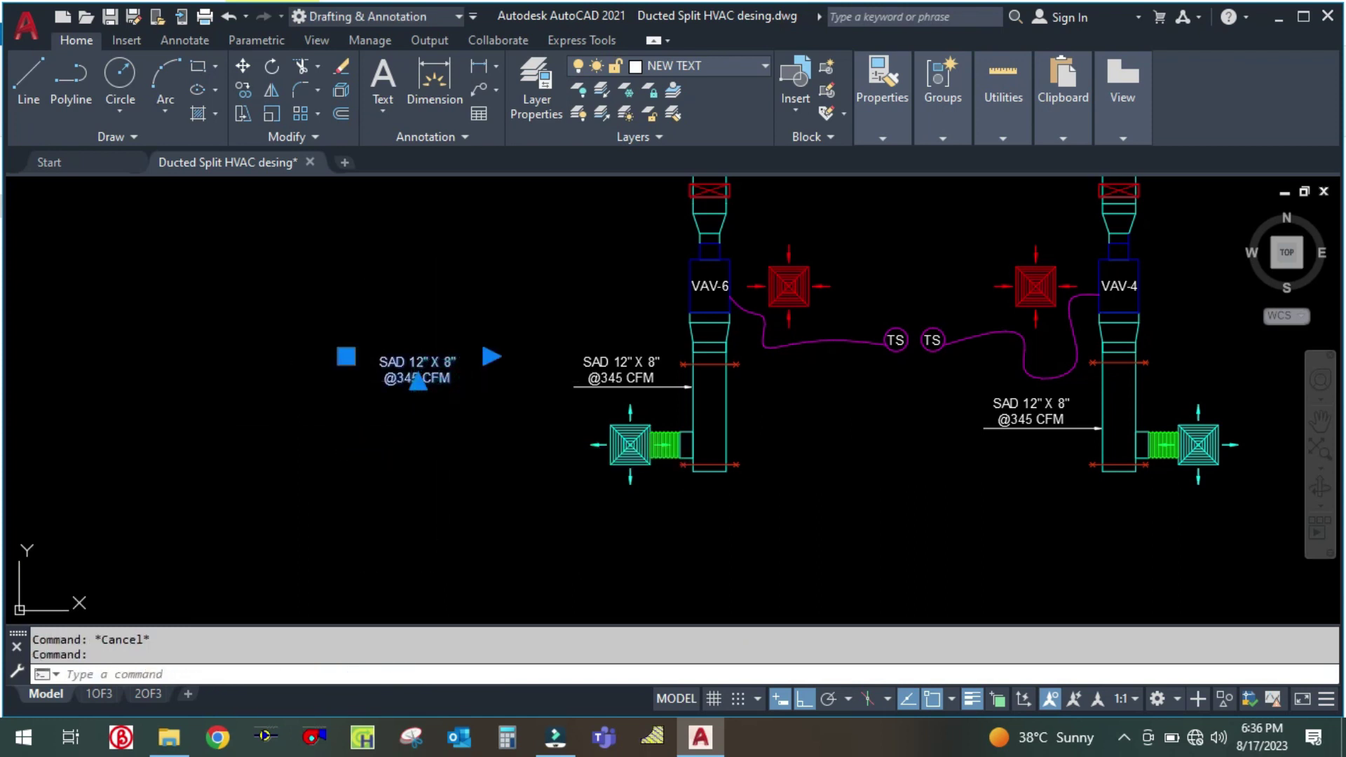
pyautogui.doubleClick(449, 382)
pyautogui.click(453, 369)
# Replace the label text with 'Q = A X V' followed by a 'WHERE' line, in capitals
pyautogui.tripleClick(444, 385)
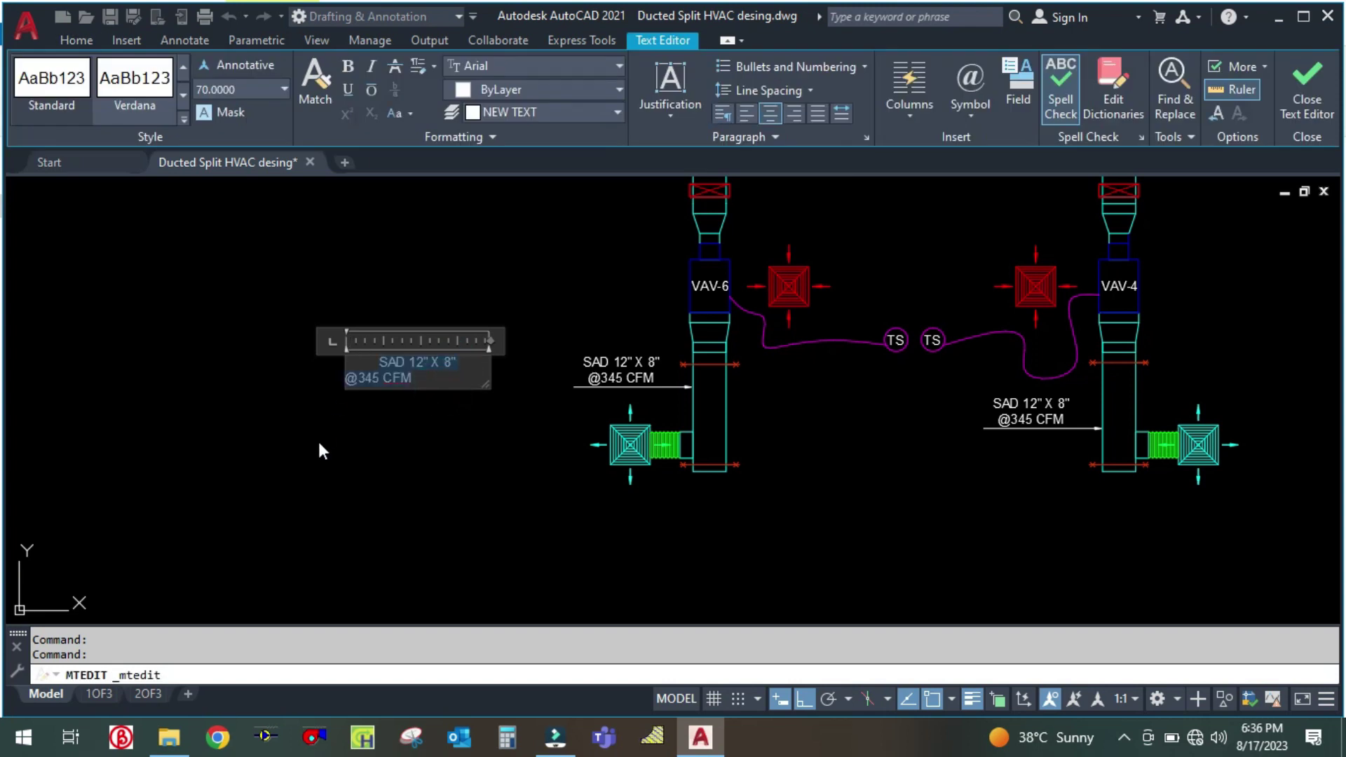
pyautogui.press('capslock')
pyautogui.write('Q')
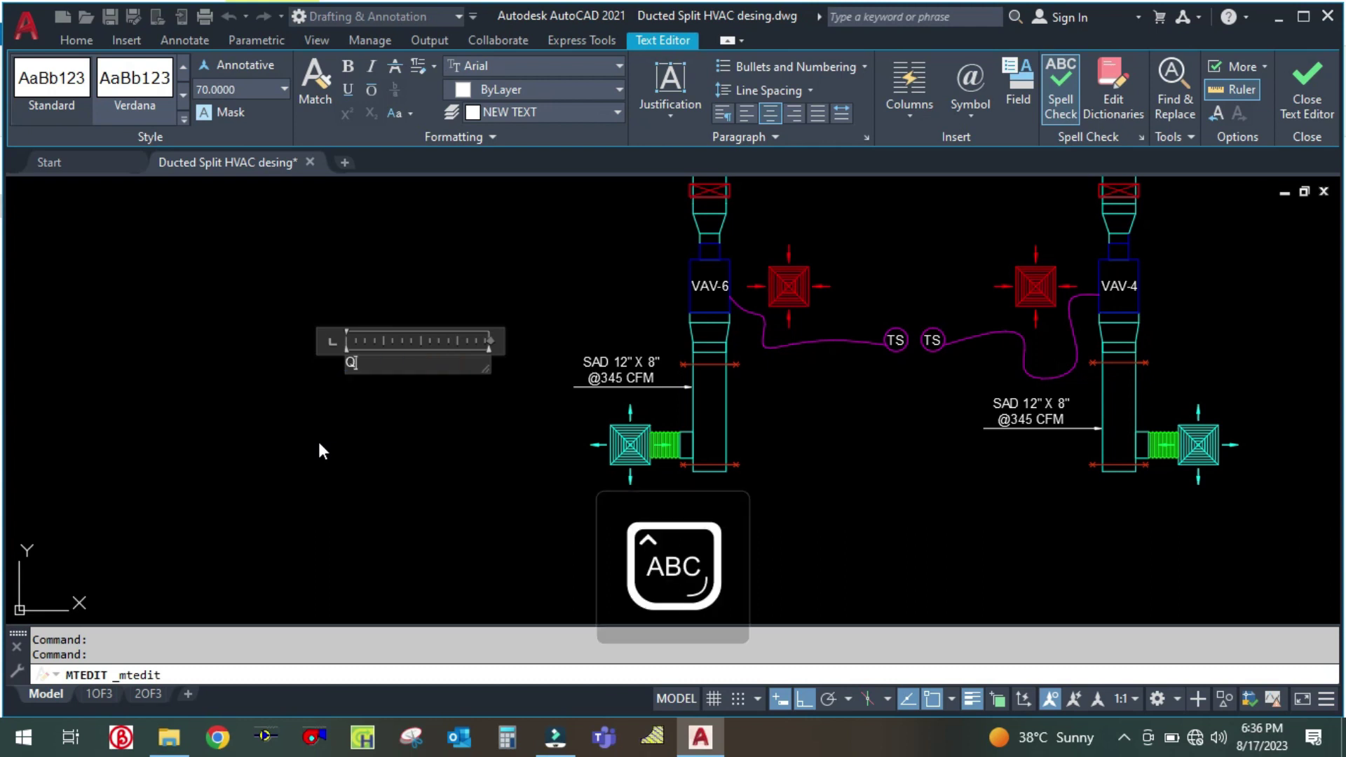
pyautogui.write(' =')
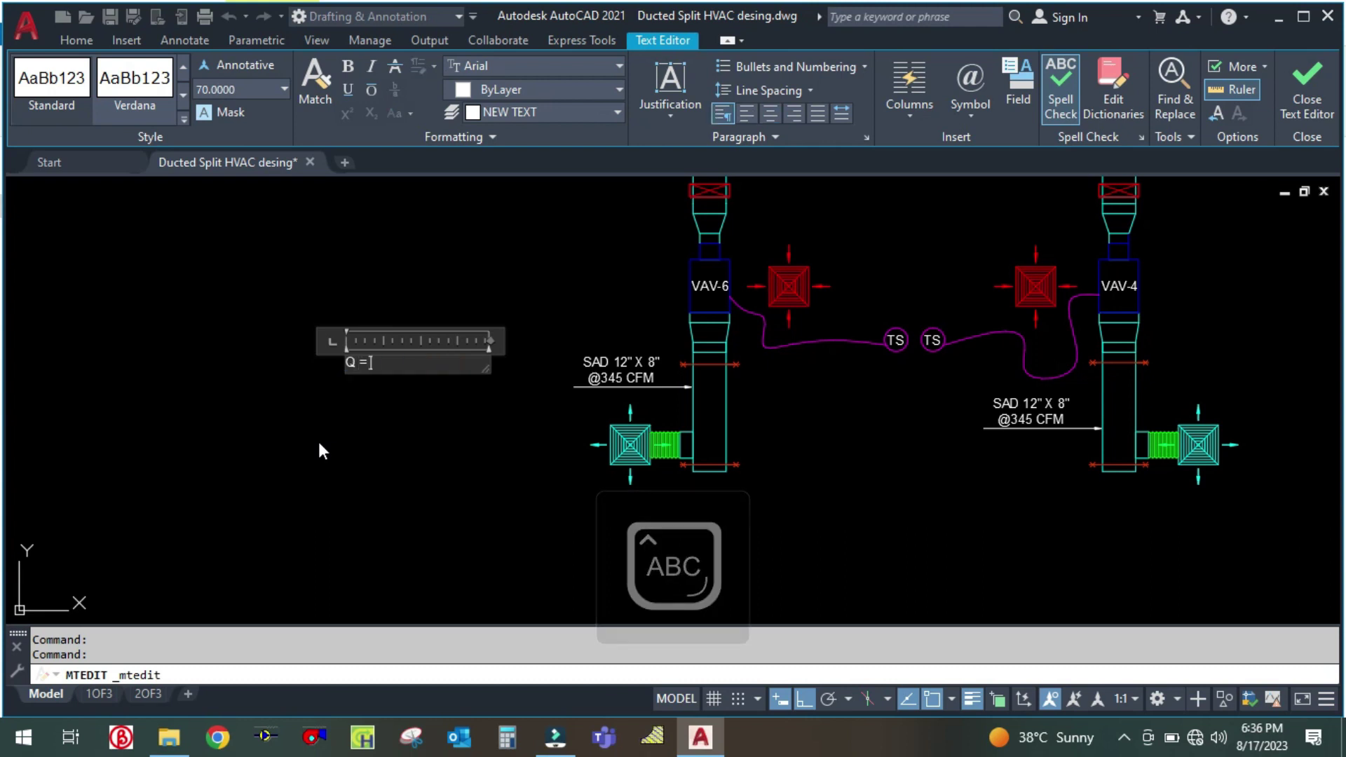
pyautogui.write(' A X V')
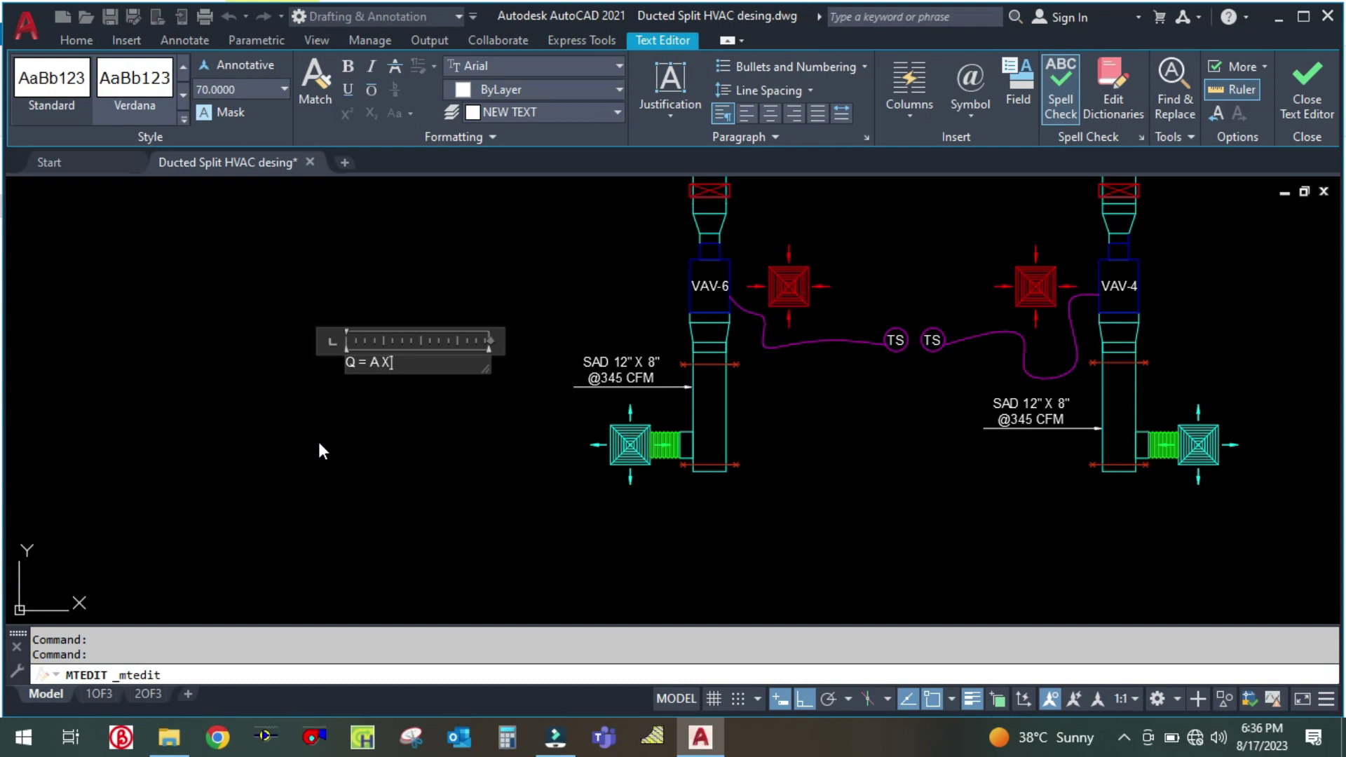
pyautogui.press('Return')
pyautogui.press('Return')
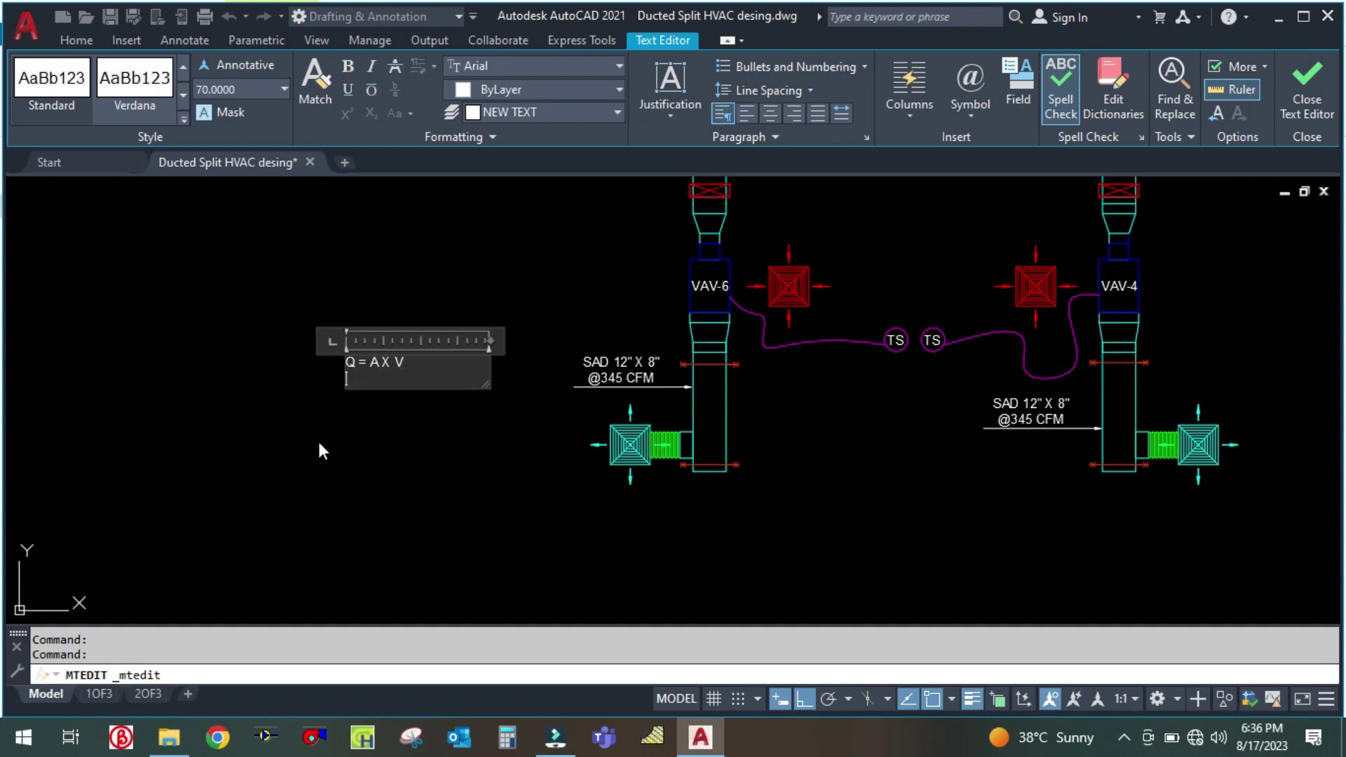
pyautogui.scroll(2, 382, 403)
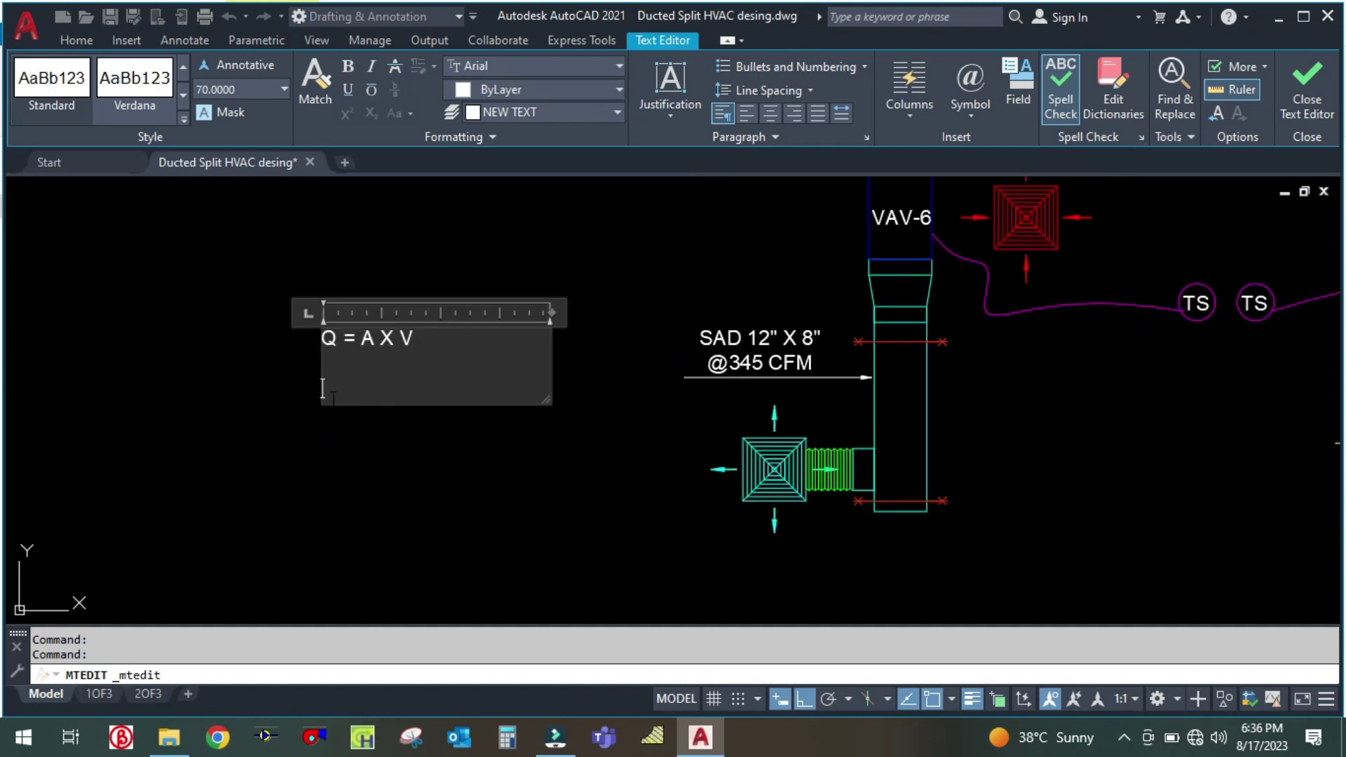
pyautogui.write('WHERE')
pyautogui.press('Return')
pyautogui.press('Return')
# Add the line 'Q = AIR FLOW IN CFM OR LPS', widening the note to fit
pyautogui.write('Q = ')
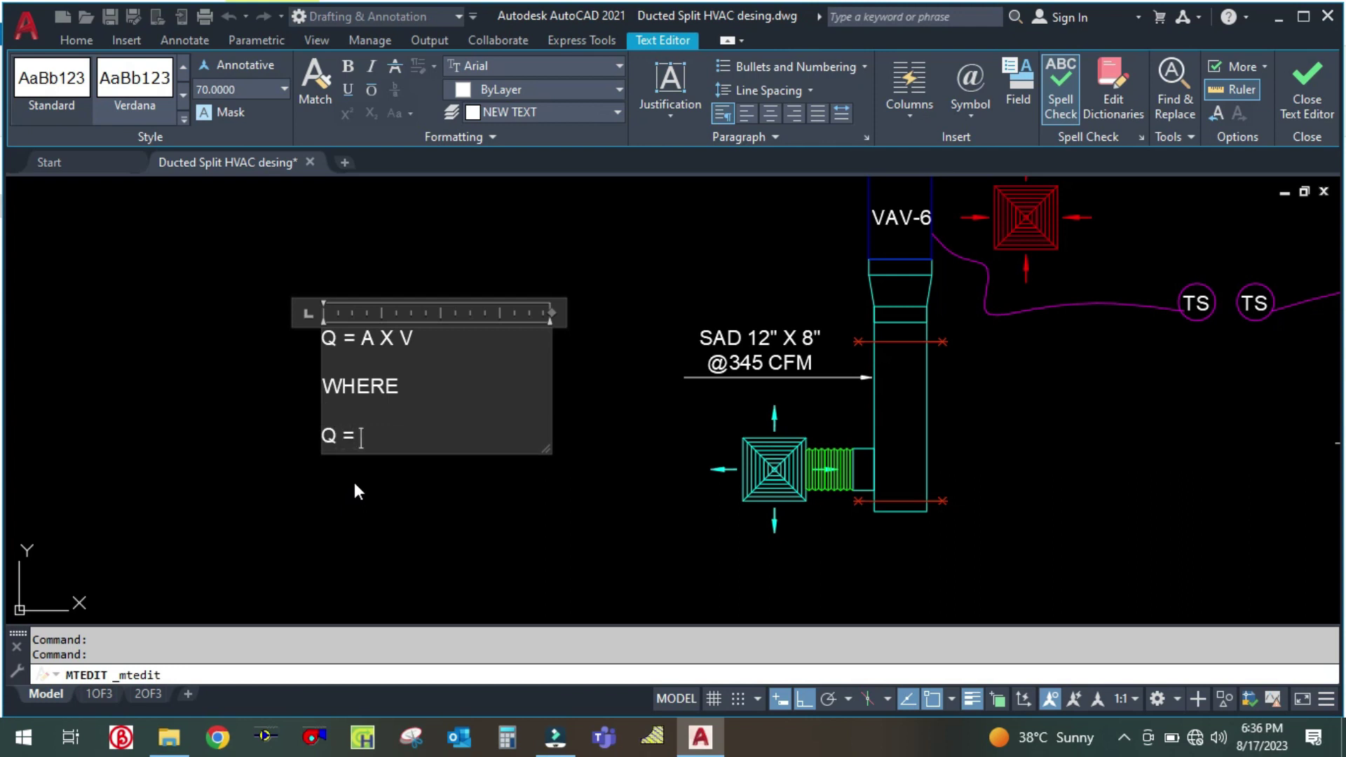
pyautogui.write('AIR FO')
pyautogui.press('BackSpace')
pyautogui.write('LOW')
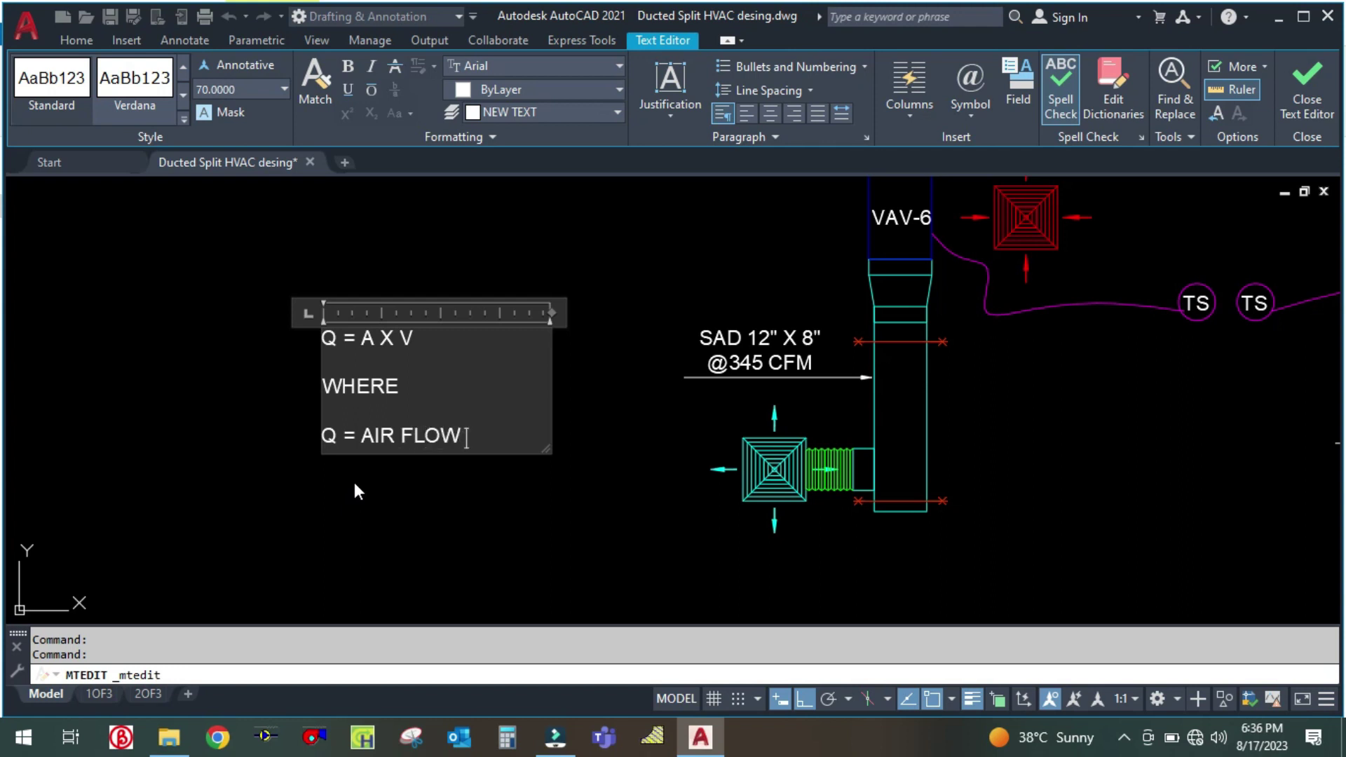
pyautogui.write(' IN CFM')
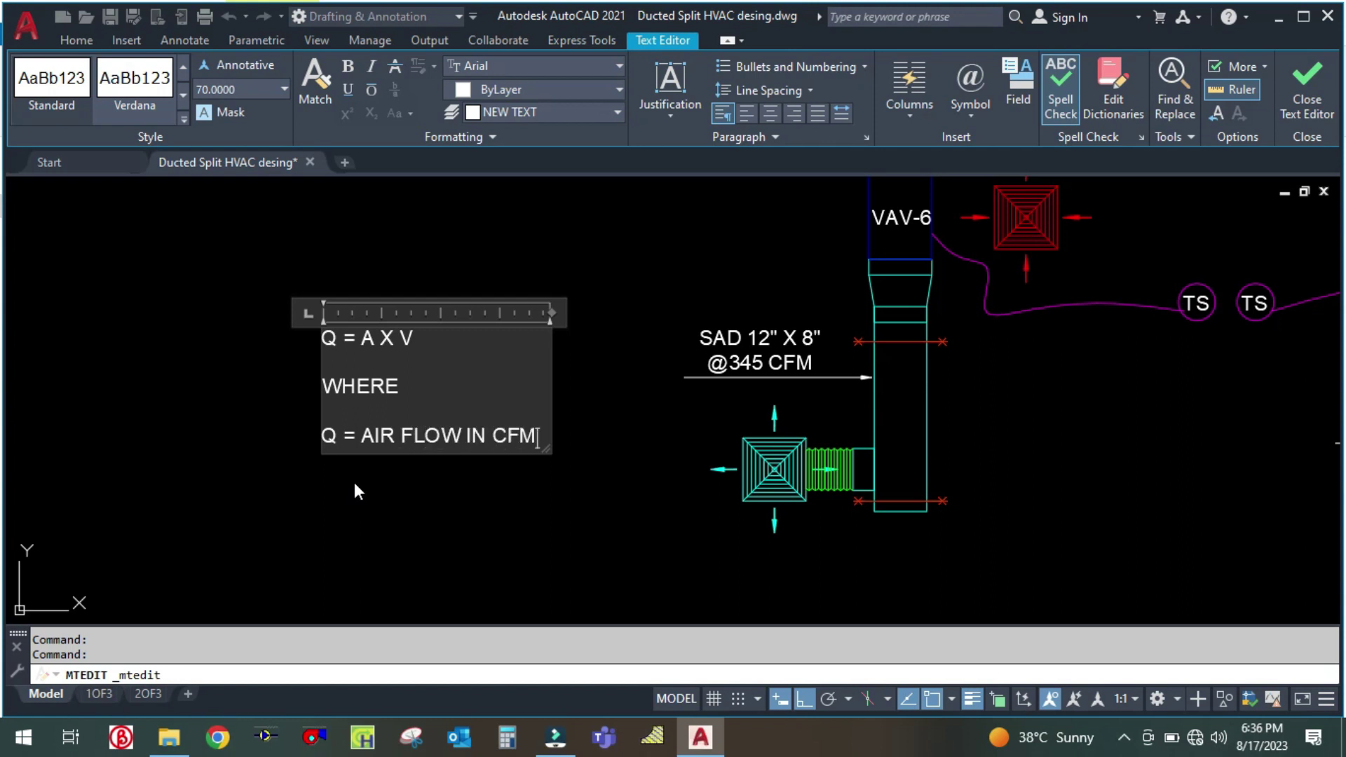
pyautogui.write(' OR LPS')
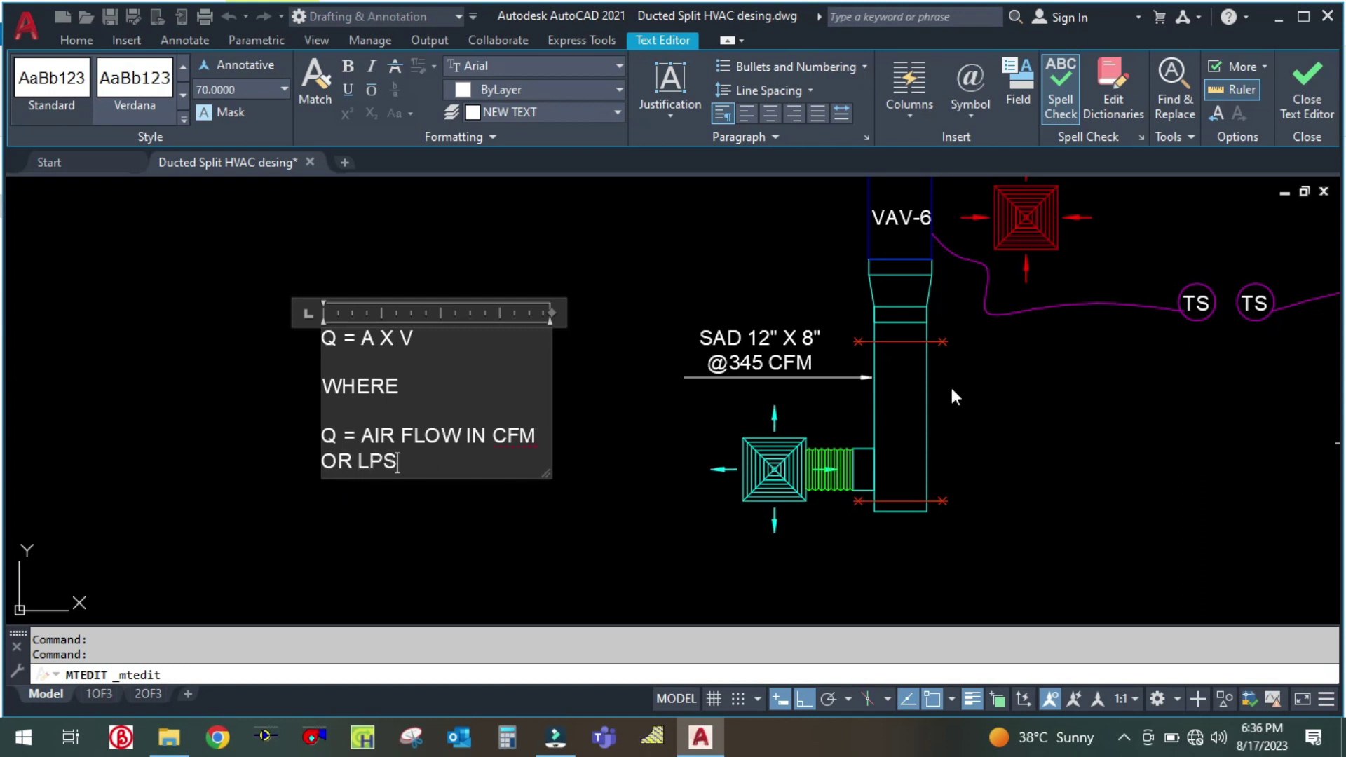
pyautogui.moveTo(549, 312); pyautogui.dragTo(637, 312)
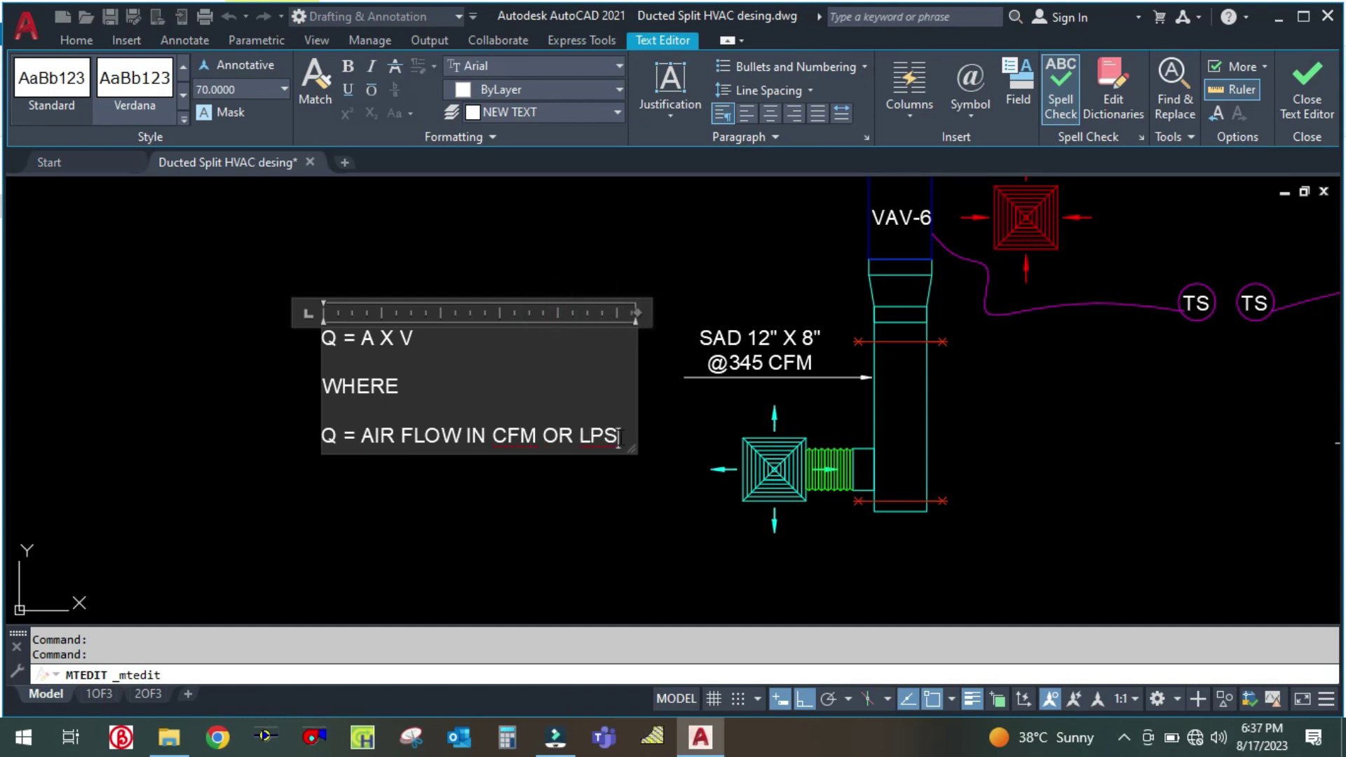
pyautogui.press('Return')
pyautogui.press('Return')
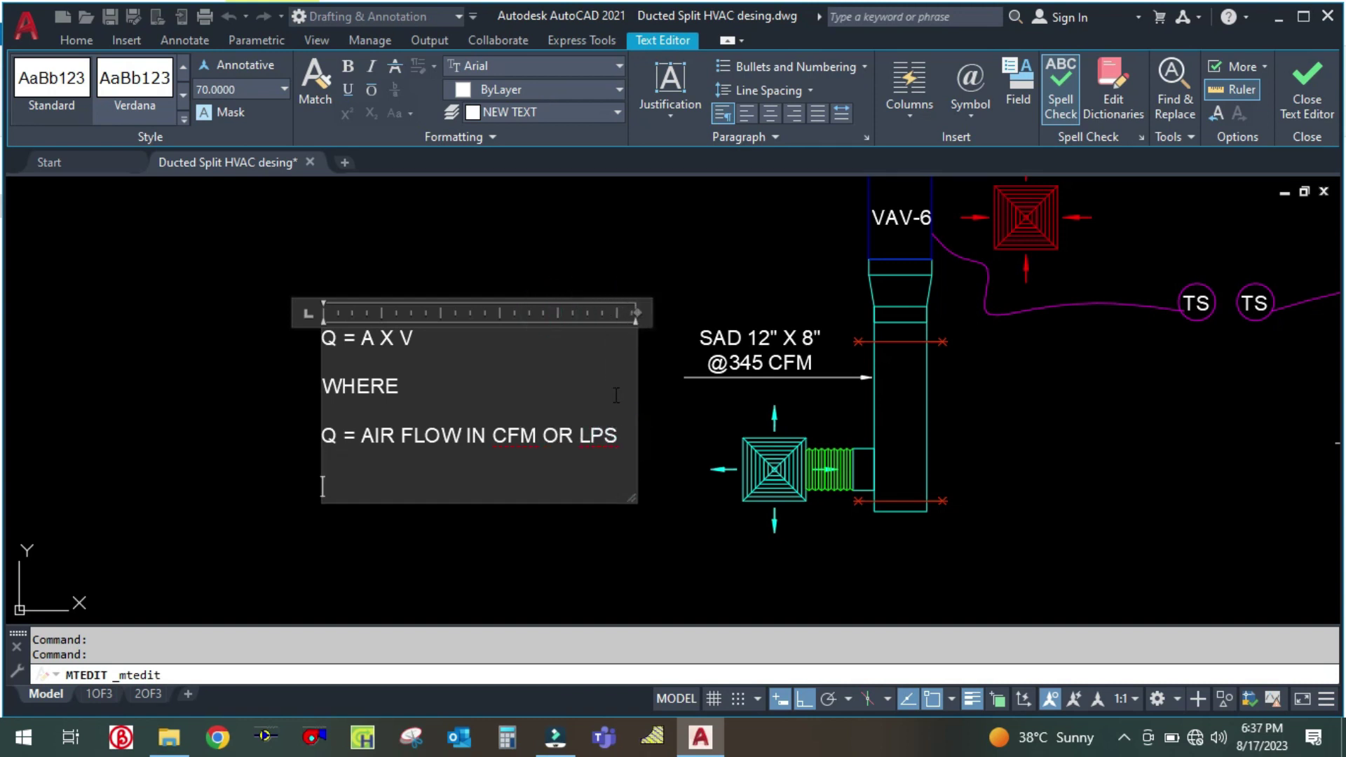
# Add the line 'A = CROSECTIONAL AREA', correcting typos along the way
pyautogui.write('A = CROSE')
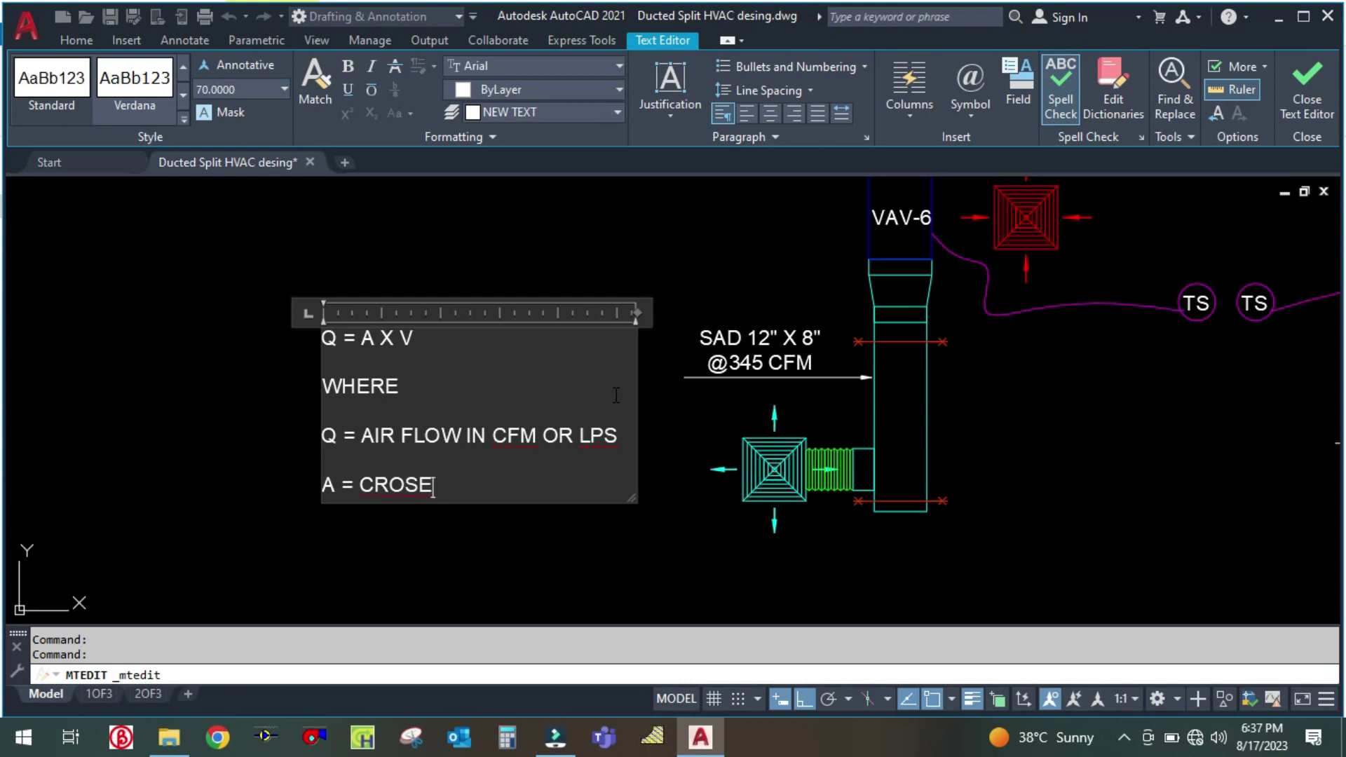
pyautogui.write('CTIOAN')
pyautogui.press('BackSpace')
pyautogui.press('BackSpace')
pyautogui.write('NAL')
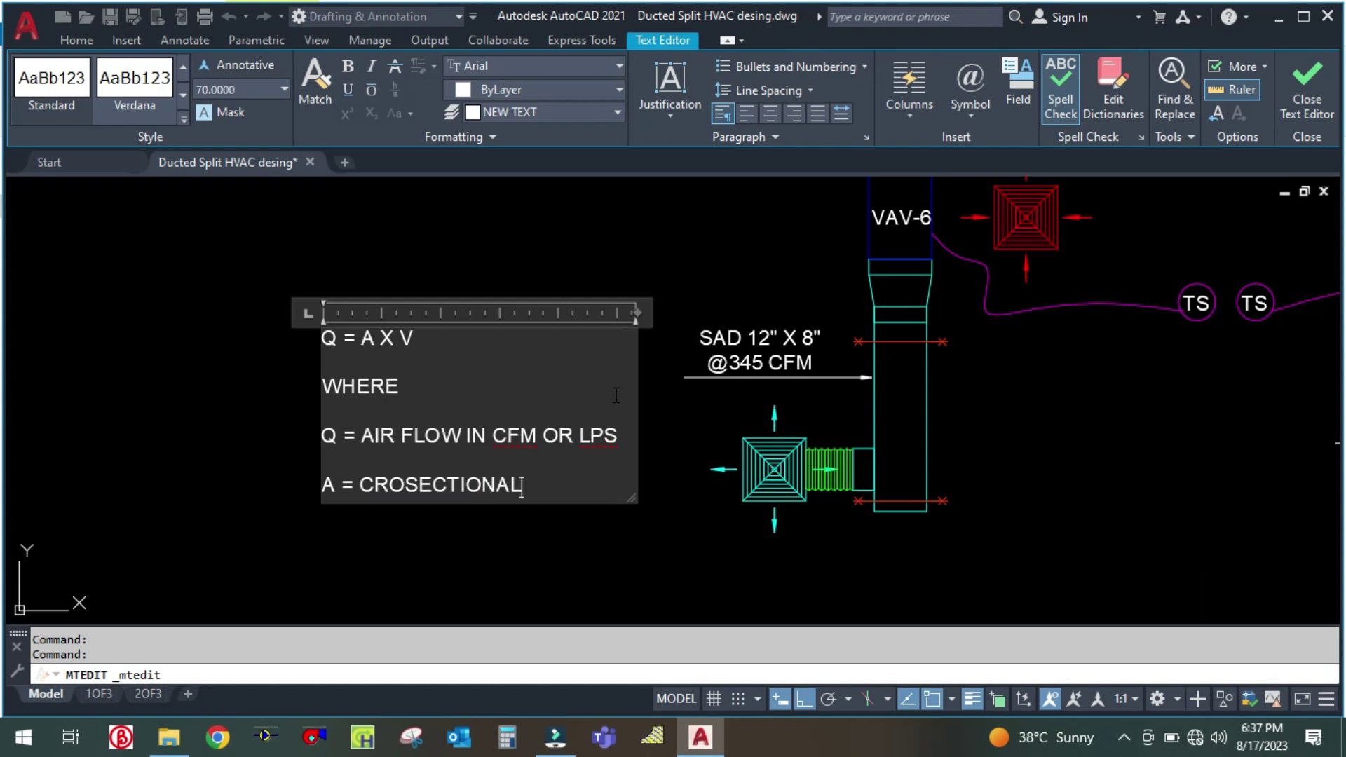
pyautogui.write(' AREA')
# Add the line 'V = VELOCITY FPM OR M/S' and commit the note
pyautogui.press('Return')
pyautogui.press('Return')
pyautogui.write('C')
pyautogui.press('BackSpace')
pyautogui.write('VA')
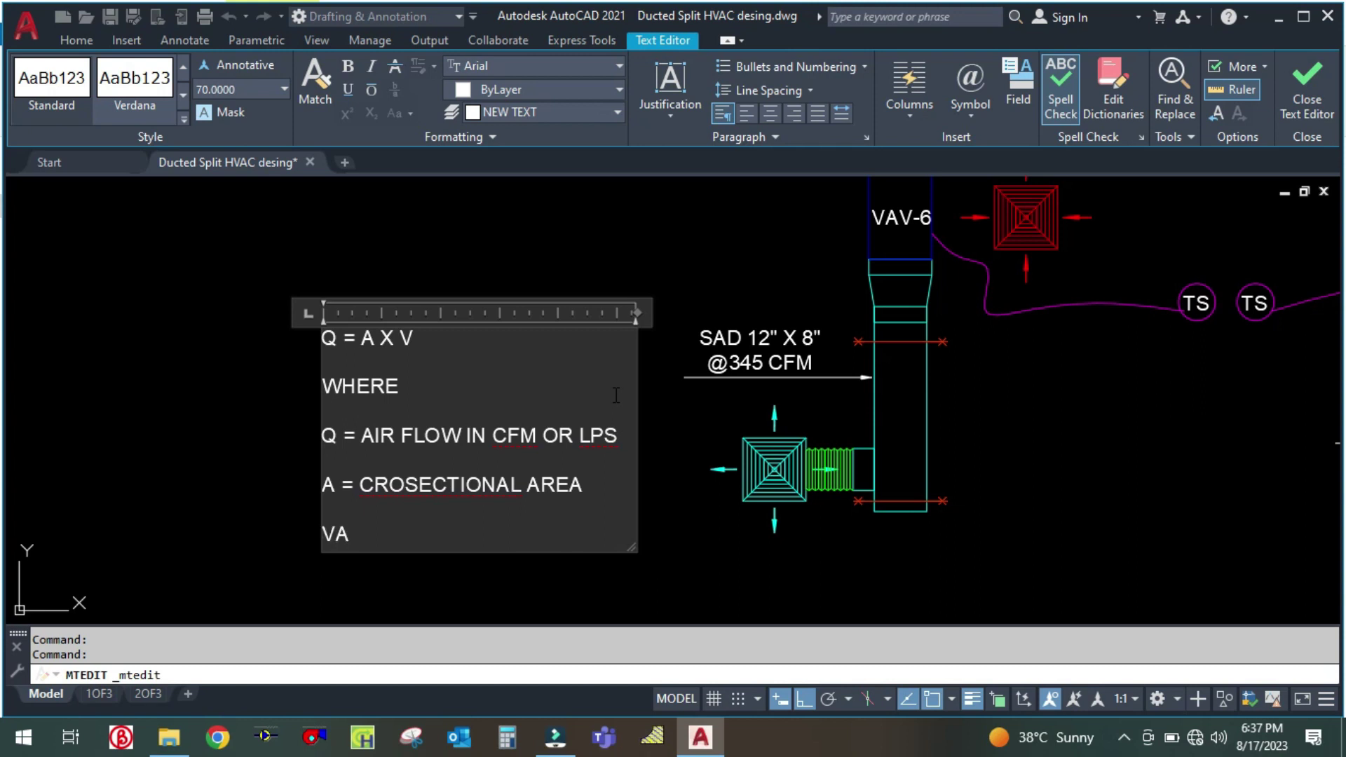
pyautogui.write('= VELOCITY')
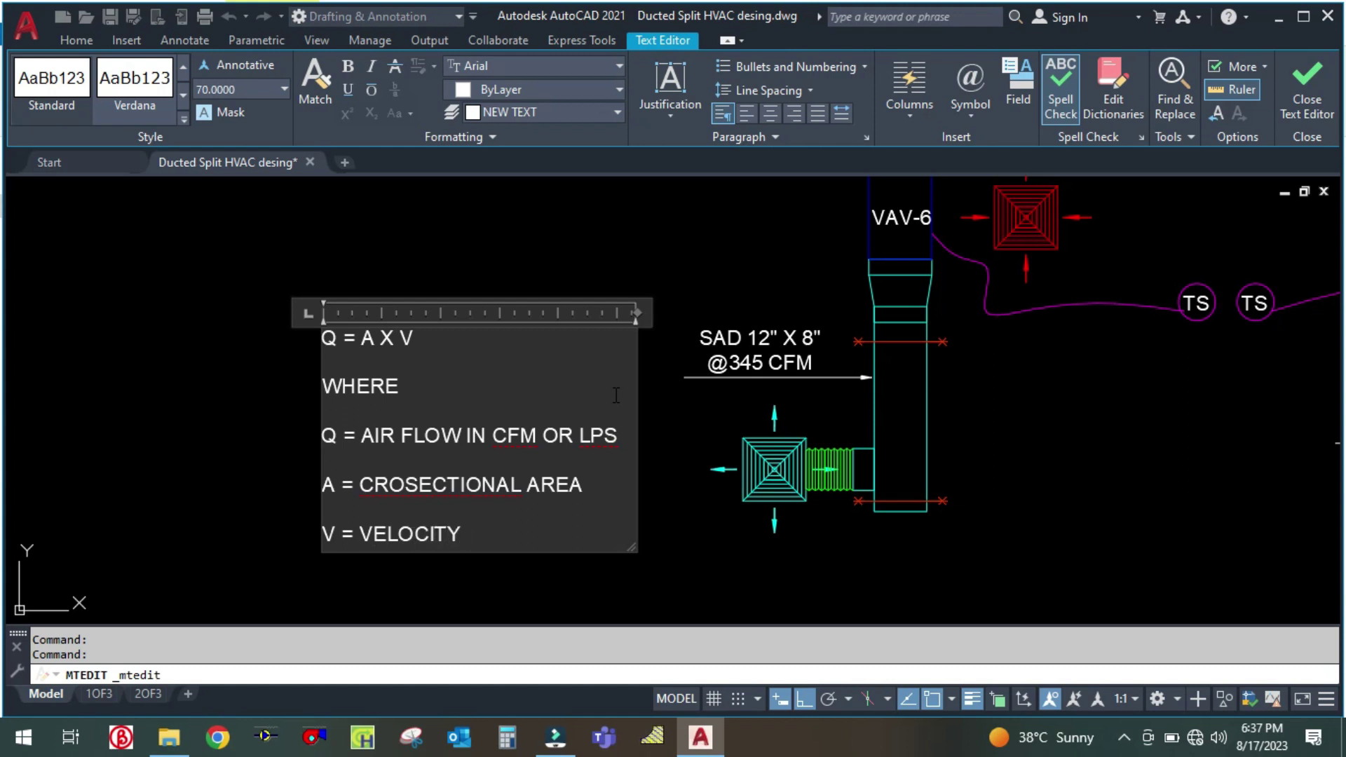
pyautogui.write(' FPM OR M/S')
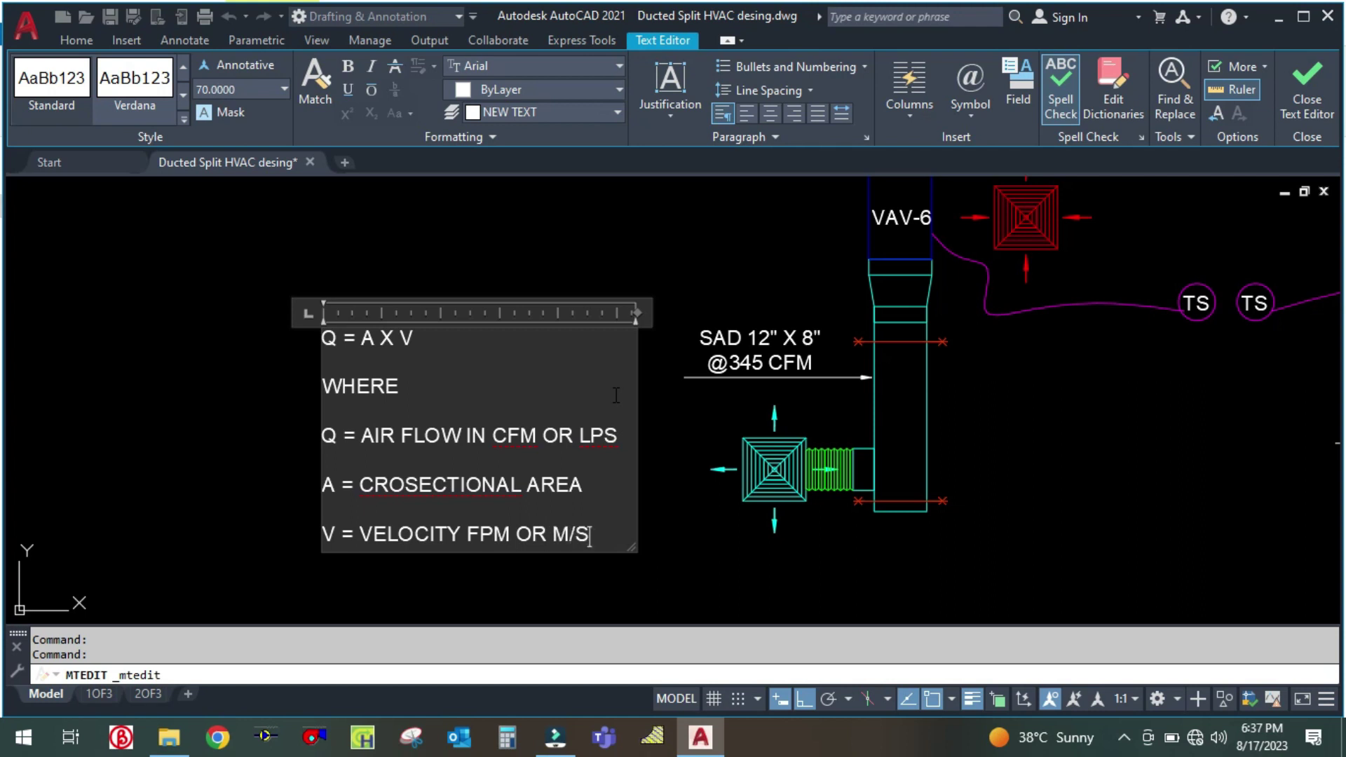
pyautogui.click(242, 499)
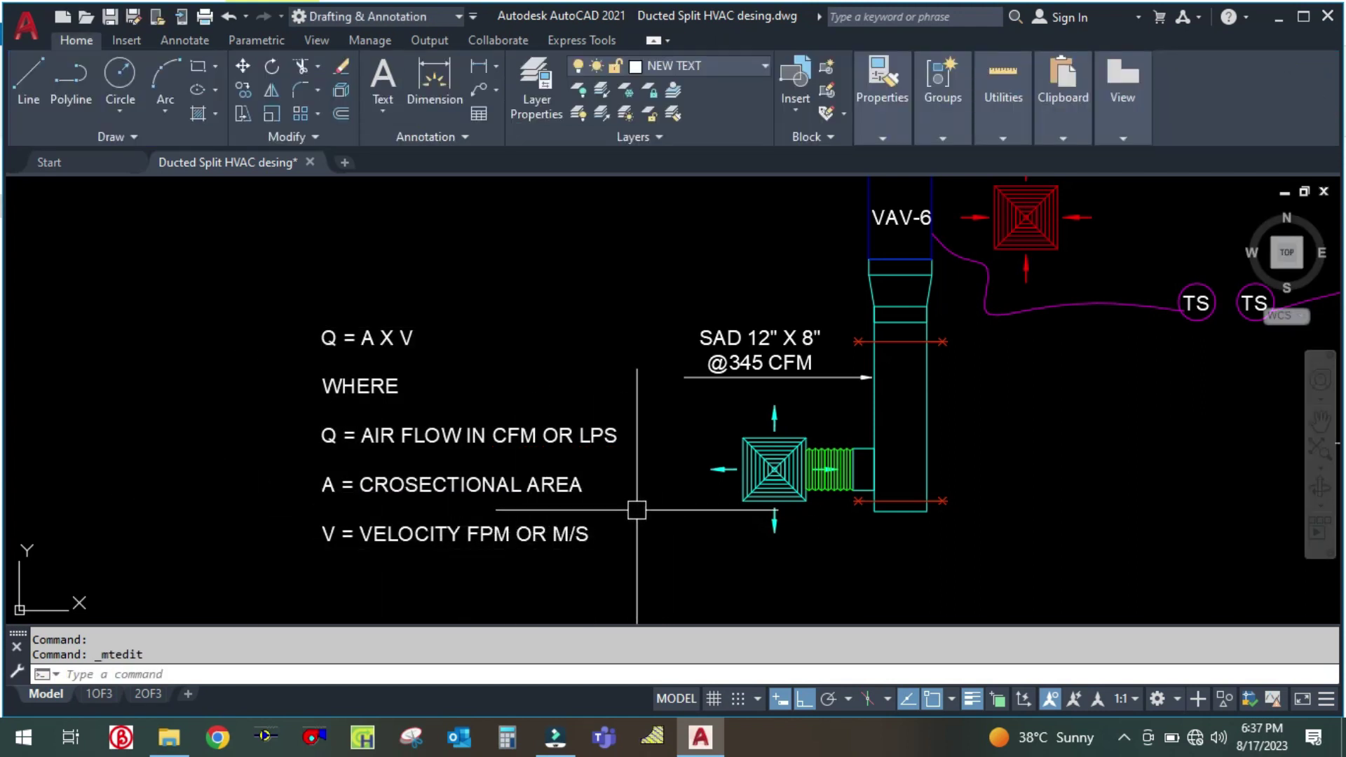
# Copy the SAD 12" X 8" label to a spot directly below the original
pyautogui.scroll(-2, 378, 308)
pyautogui.scroll(2, 385, 325)
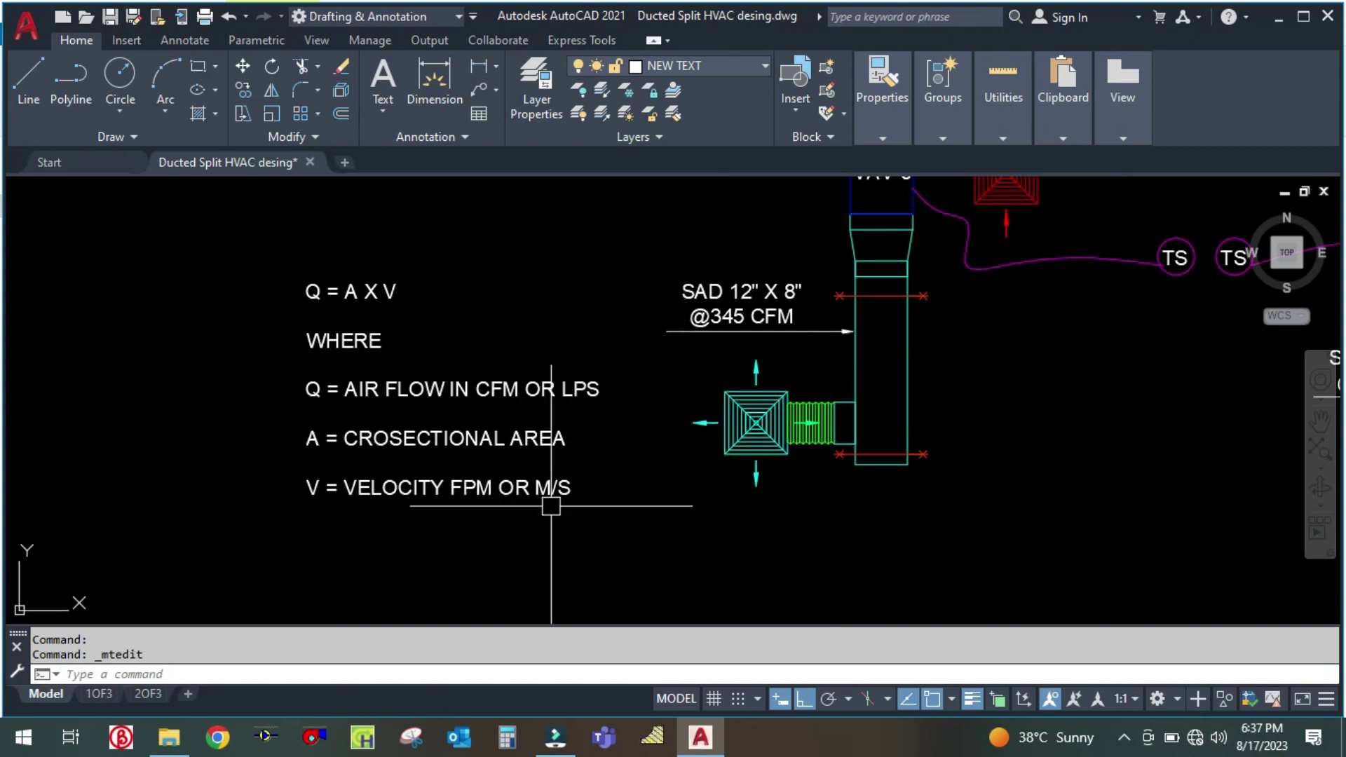
pyautogui.moveTo(571, 492); pyautogui.dragTo(581, 424, button='middle')
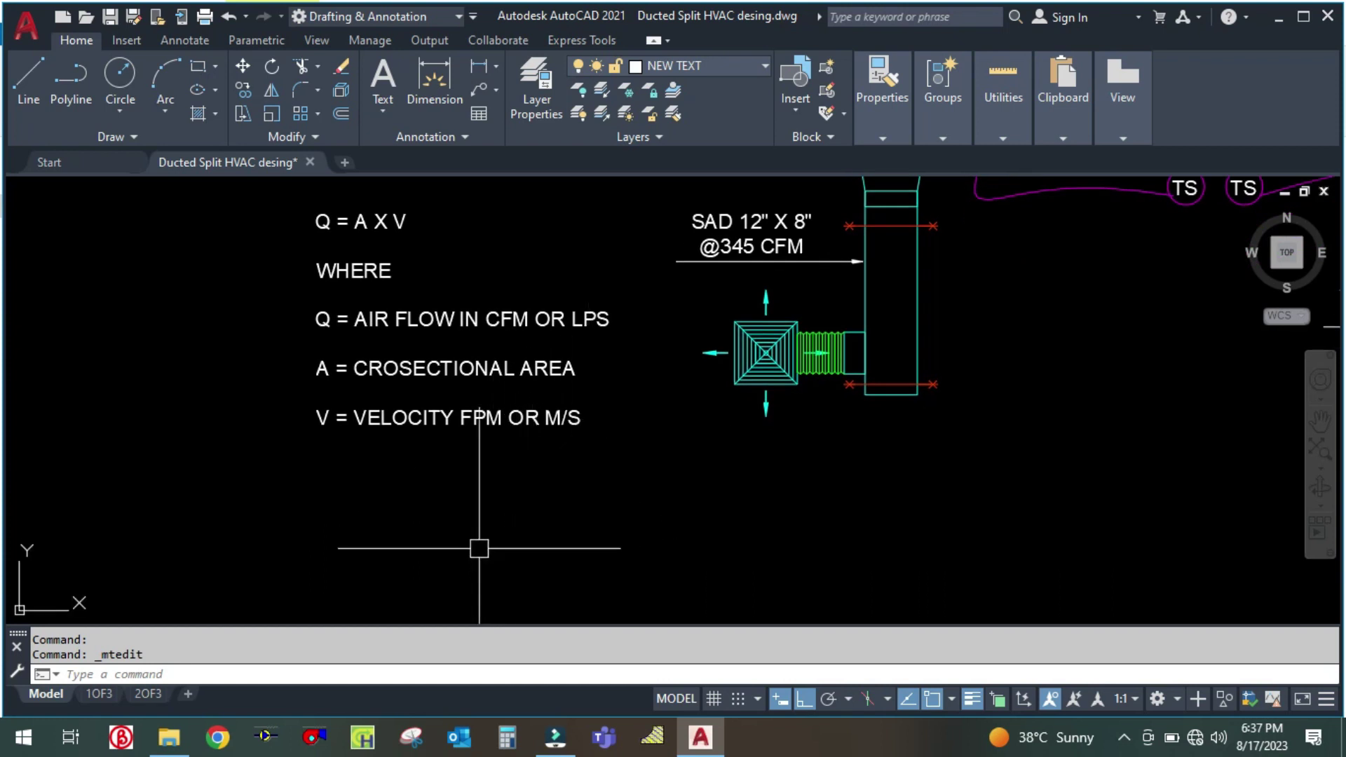
pyautogui.write('CO')
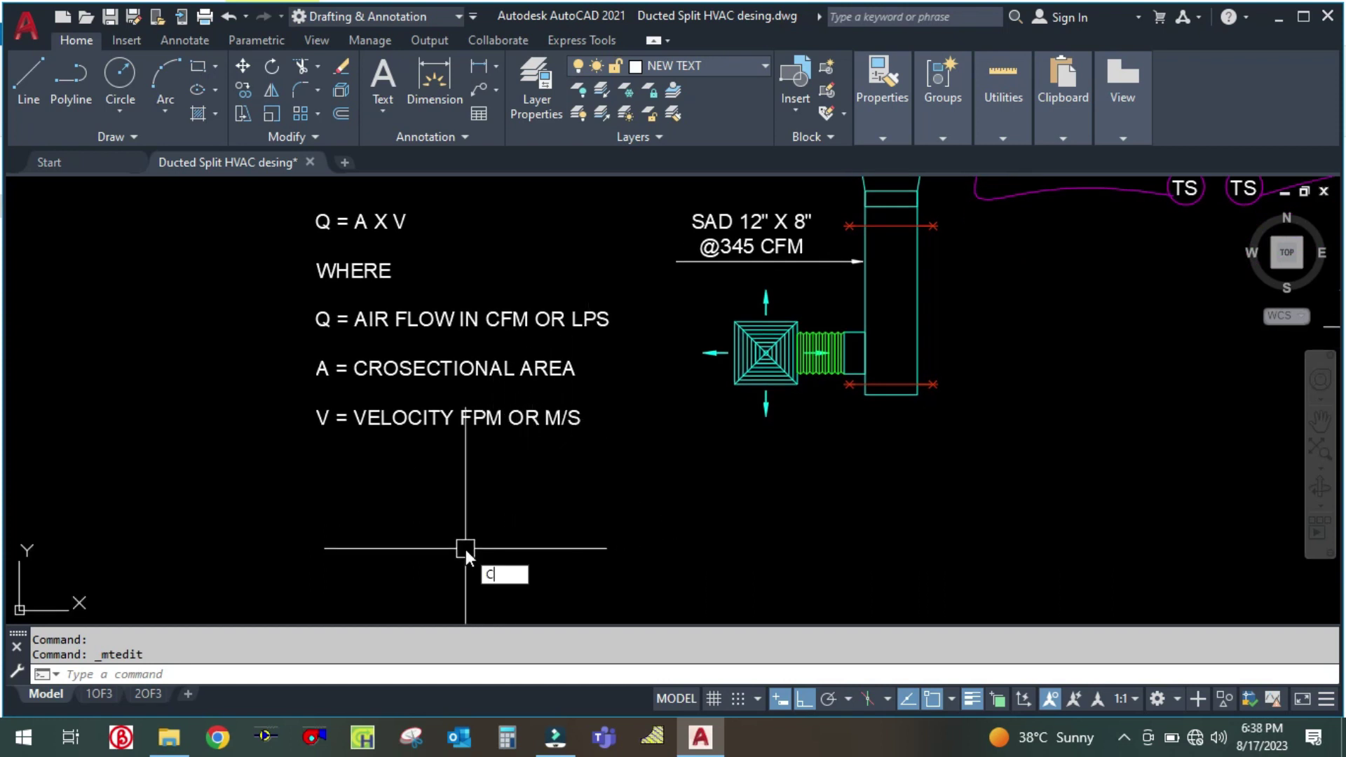
pyautogui.press('Return')
pyautogui.click(728, 240)
pyautogui.press('Return')
pyautogui.click(666, 363)
pyautogui.click(666, 589)
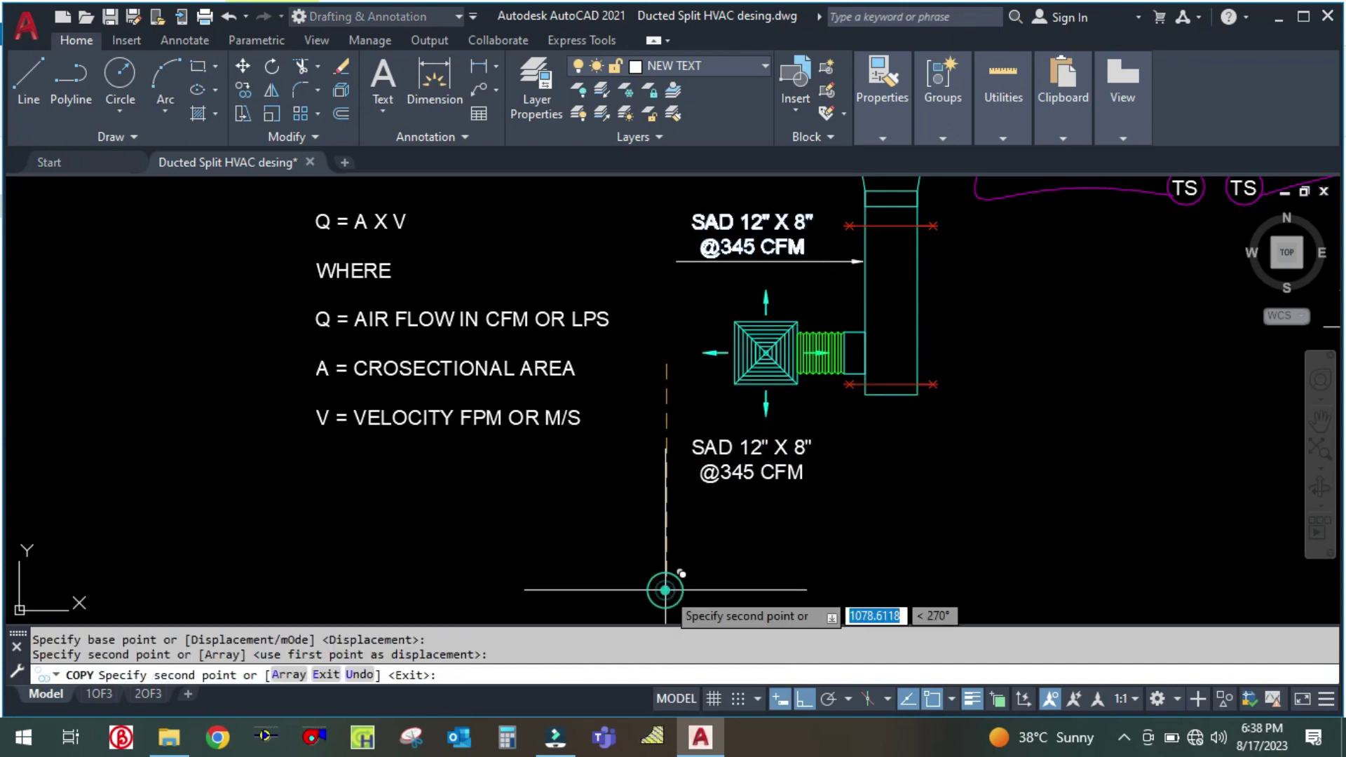
pyautogui.press('Escape')
# Rewrite the copy to read 'Q = 345 CFM', 'Vmax = 5 FPM' and 'Q = A X V'
pyautogui.click(759, 464)
pyautogui.doubleClick(759, 465)
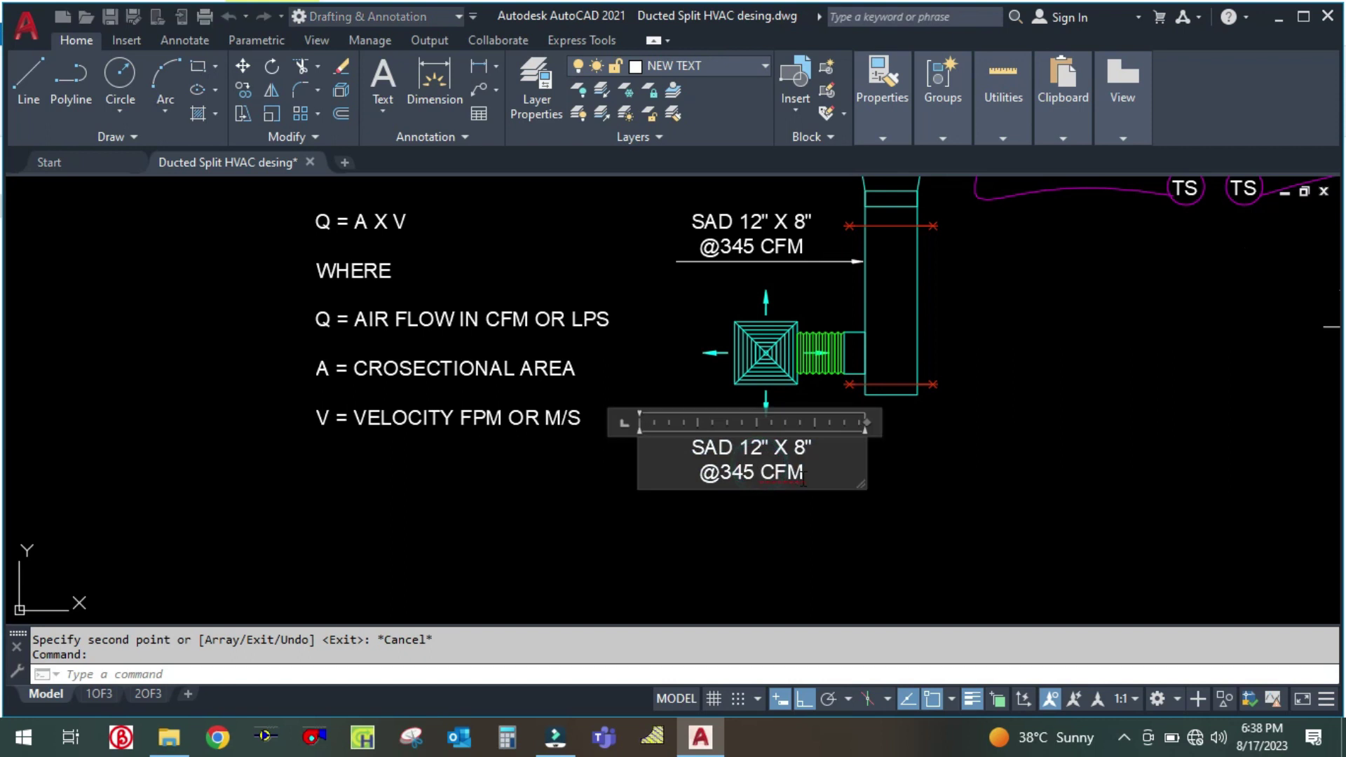
pyautogui.moveTo(817, 475); pyautogui.dragTo(627, 475)
pyautogui.write('Q')
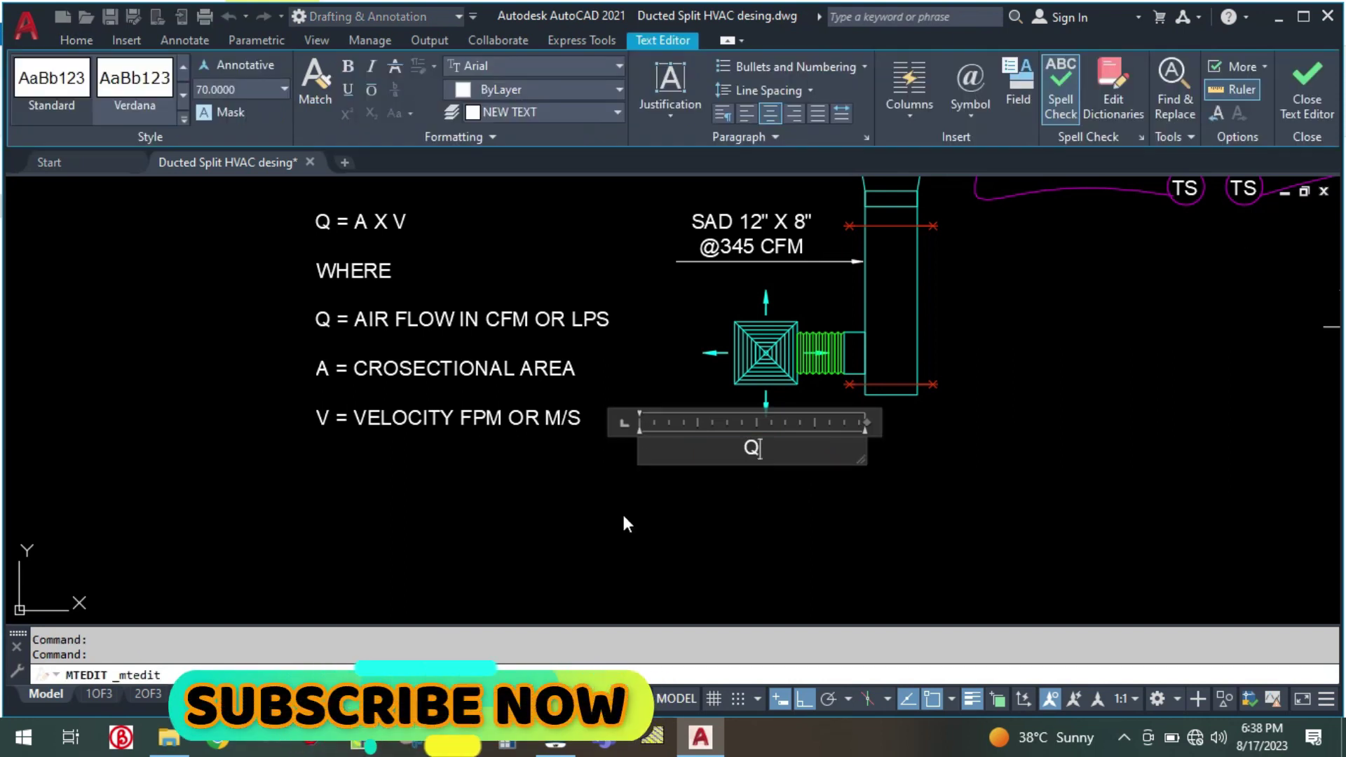
pyautogui.write(' = 3')
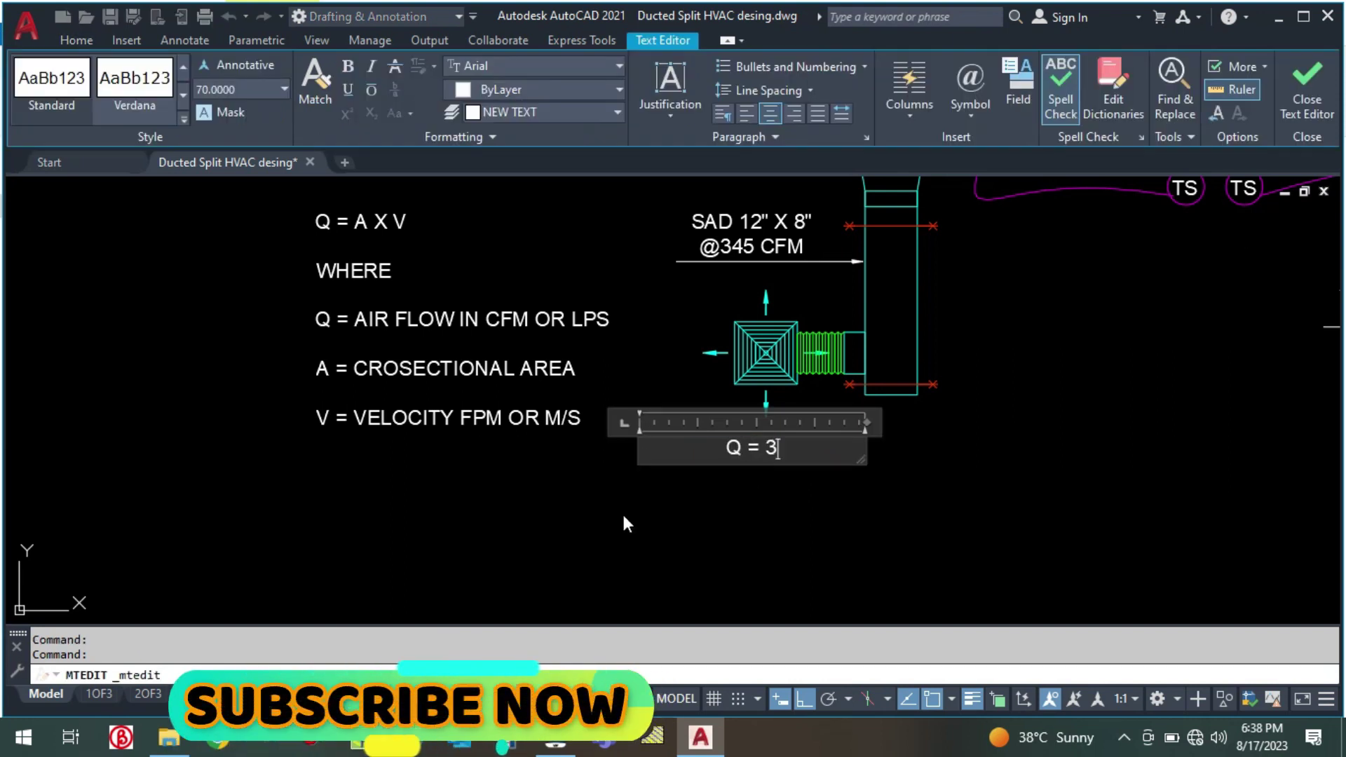
pyautogui.write('45 CFM')
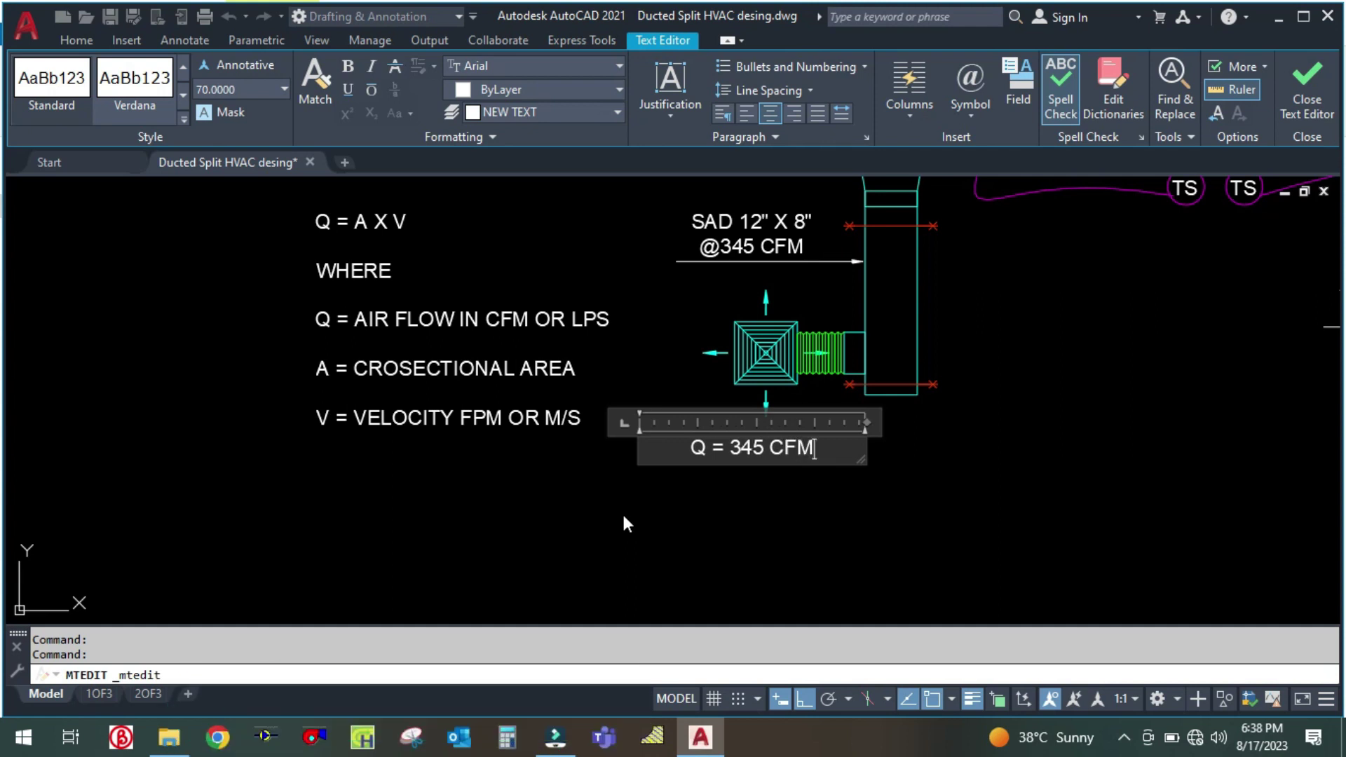
pyautogui.press('Return')
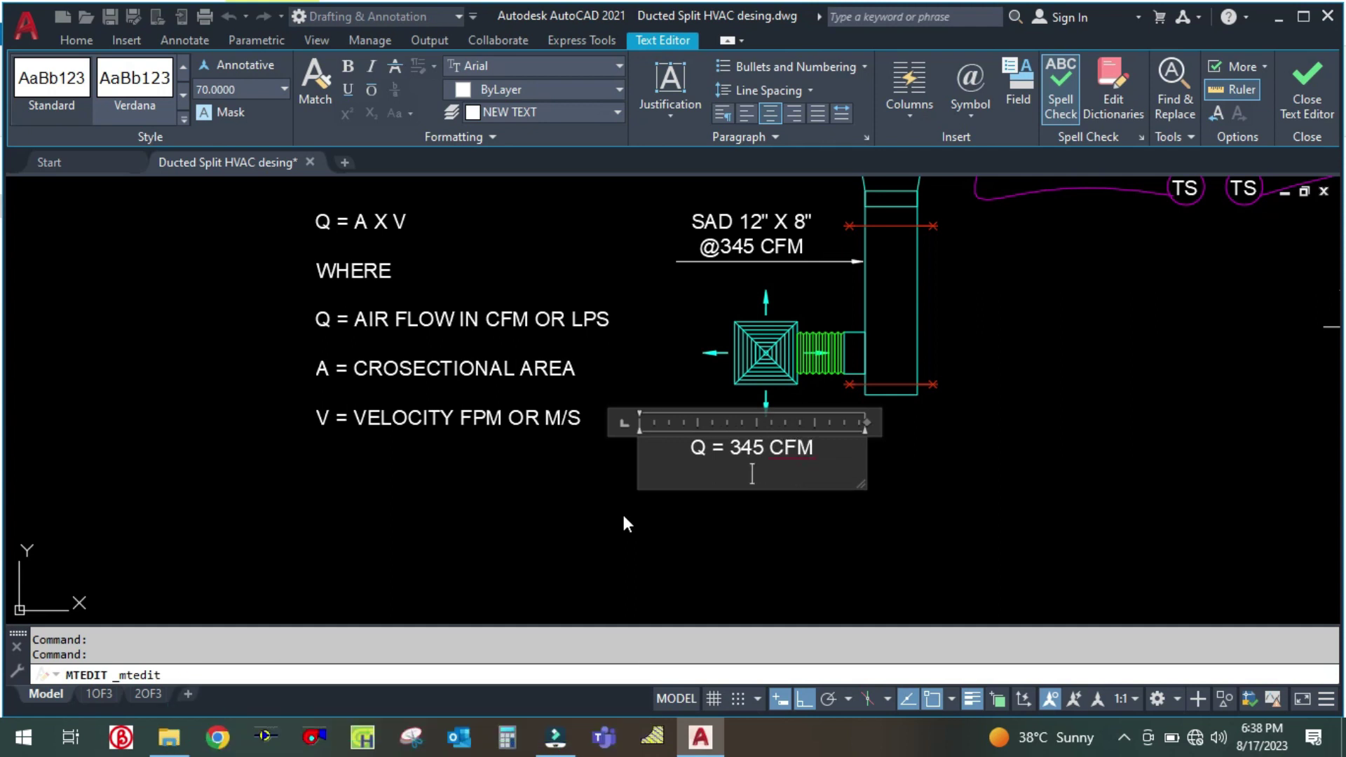
pyautogui.write('VMZ')
pyautogui.press('BackSpace')
pyautogui.press('BackSpace')
pyautogui.write('ma')
pyautogui.write('x = 5 FM')
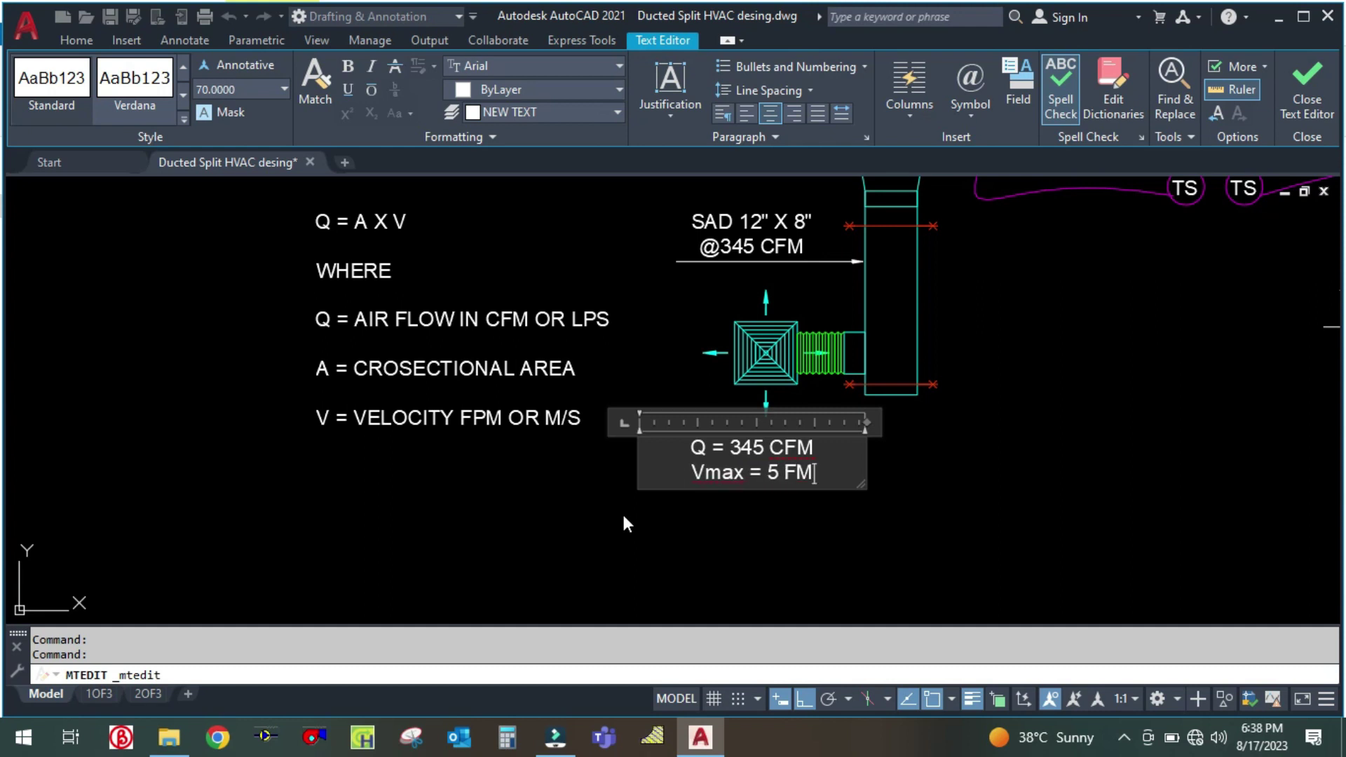
pyautogui.press('BackSpace')
pyautogui.write('P')
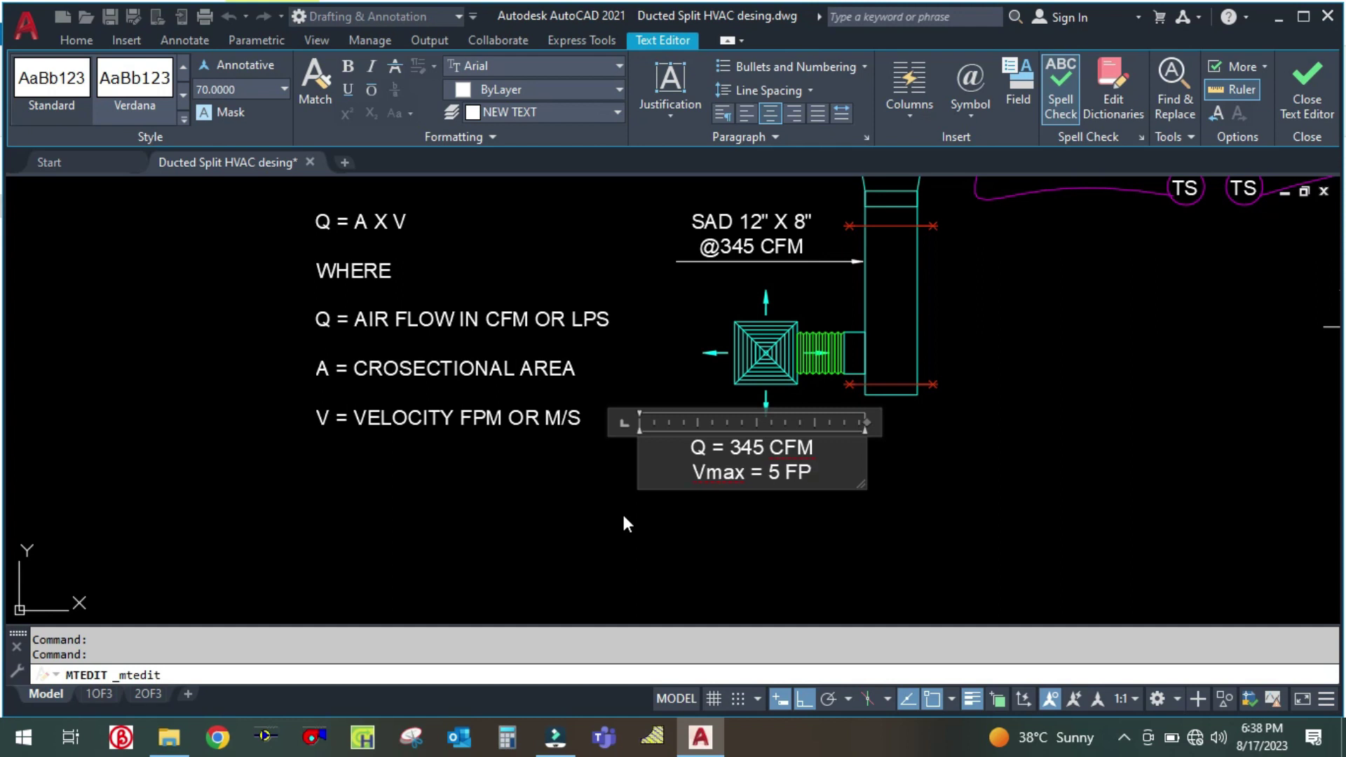
pyautogui.write('M')
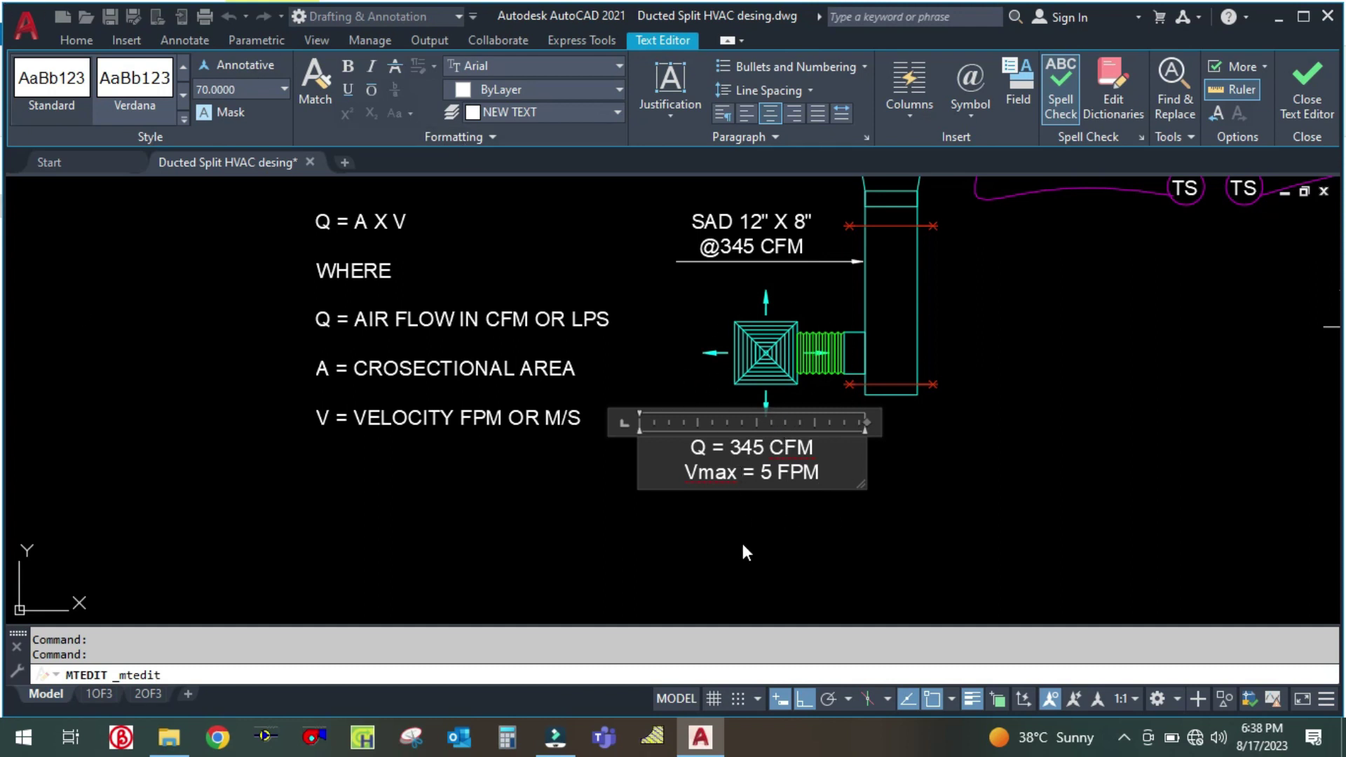
pyautogui.press('Return')
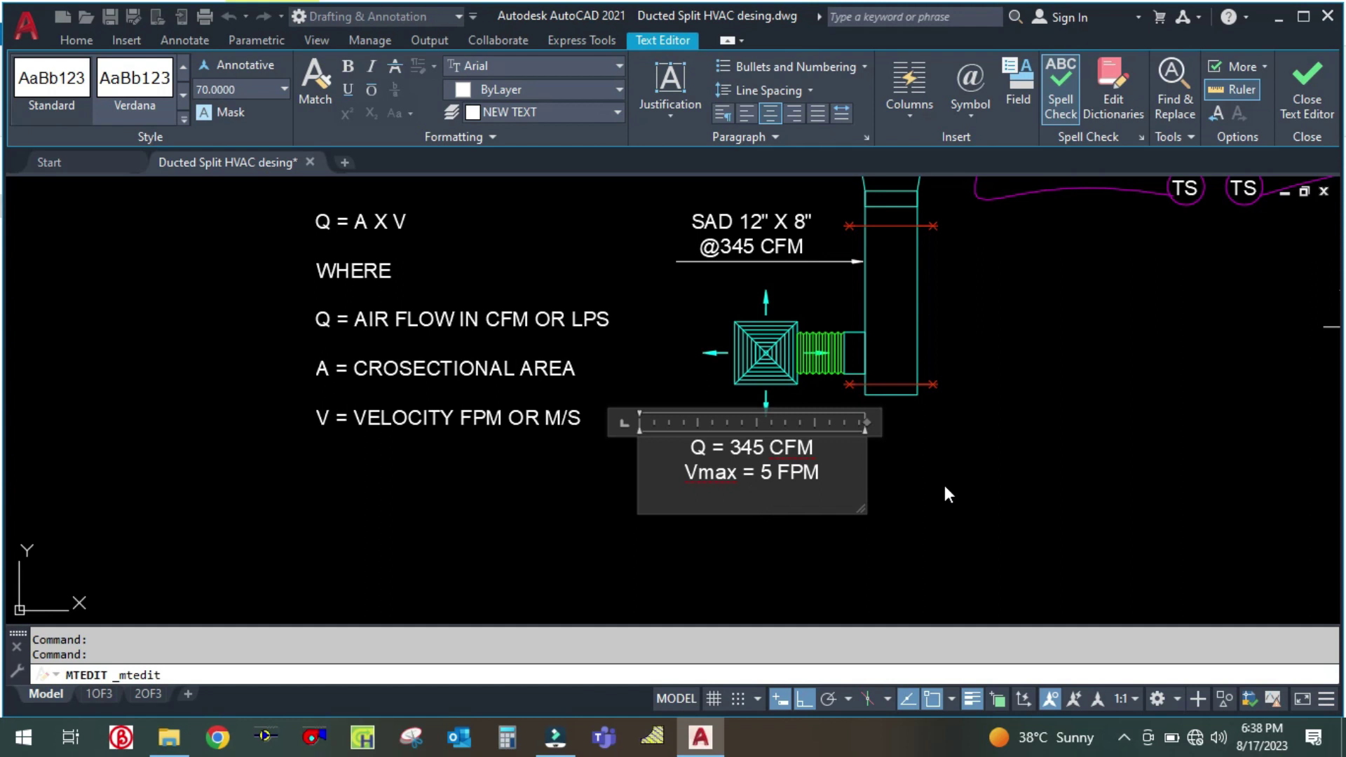
pyautogui.write('Q = A X V')
# Add lines '345 = A X 5' and 'A = 345 / 5', then begin an 'A =' line
pyautogui.press('Return')
pyautogui.write('=')
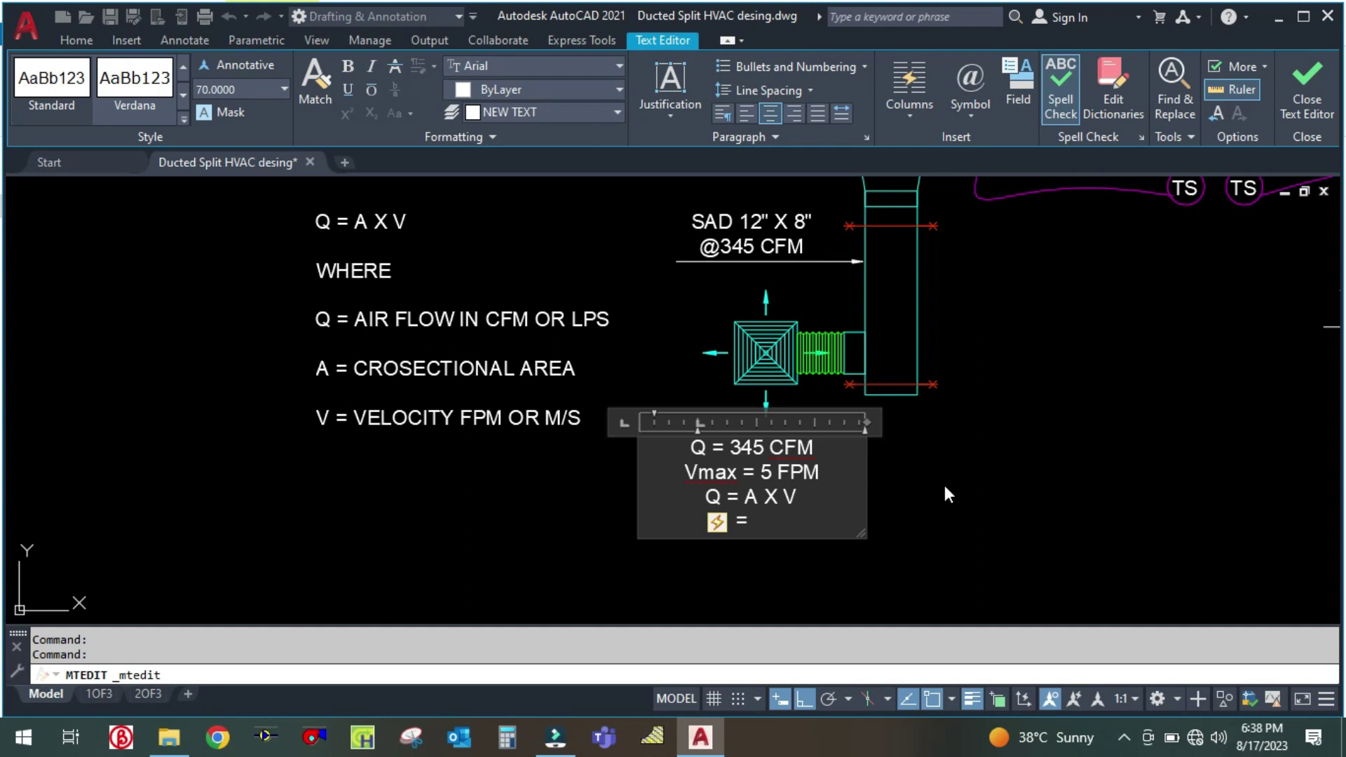
pyautogui.press('BackSpace')
pyautogui.write('345')
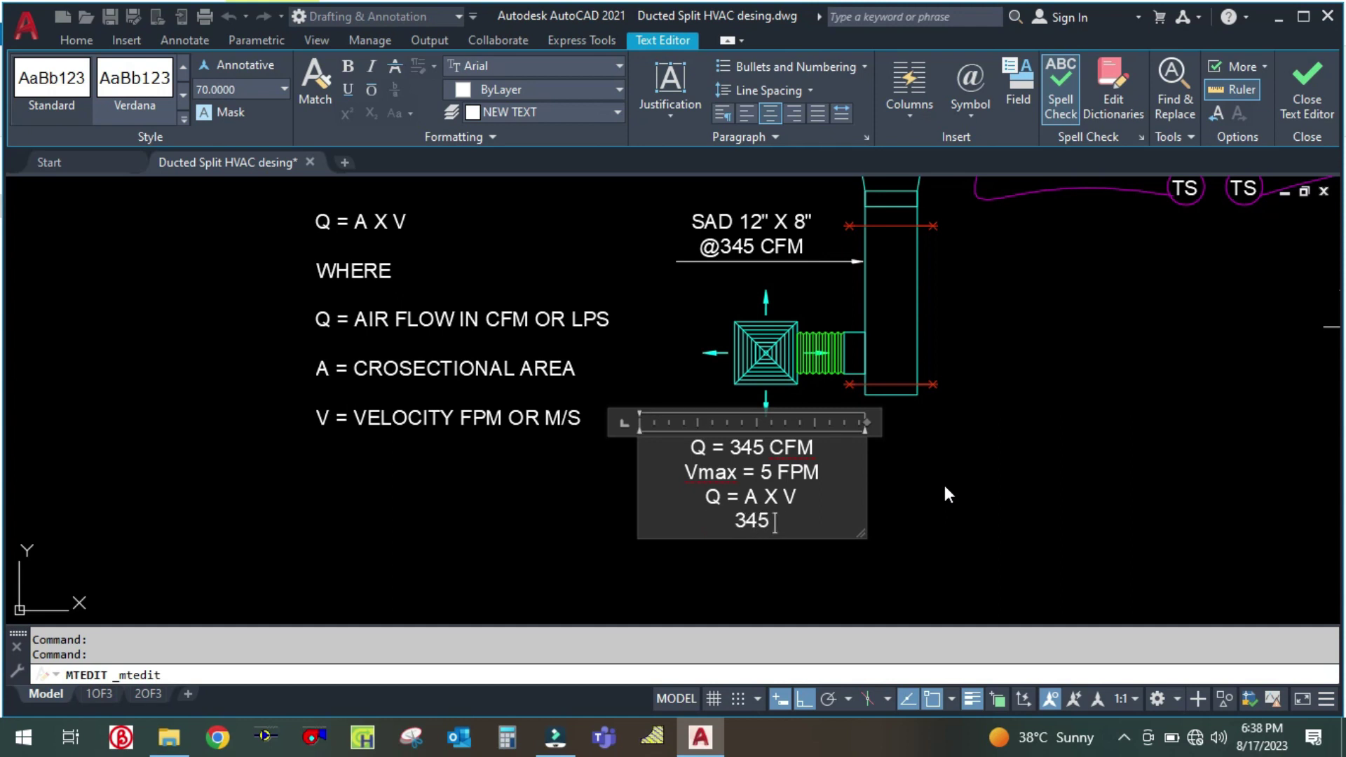
pyautogui.write(' = A X 5')
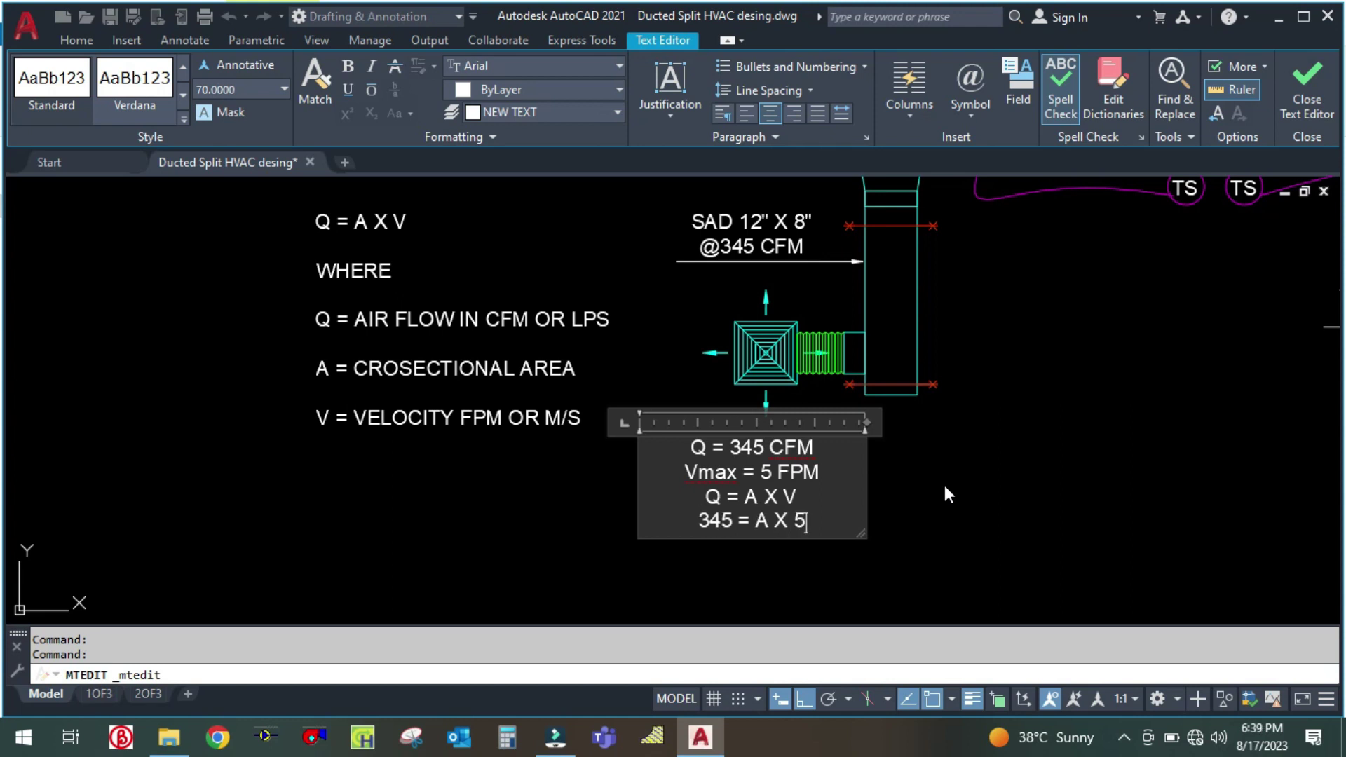
pyautogui.press('Return')
pyautogui.write('A =')
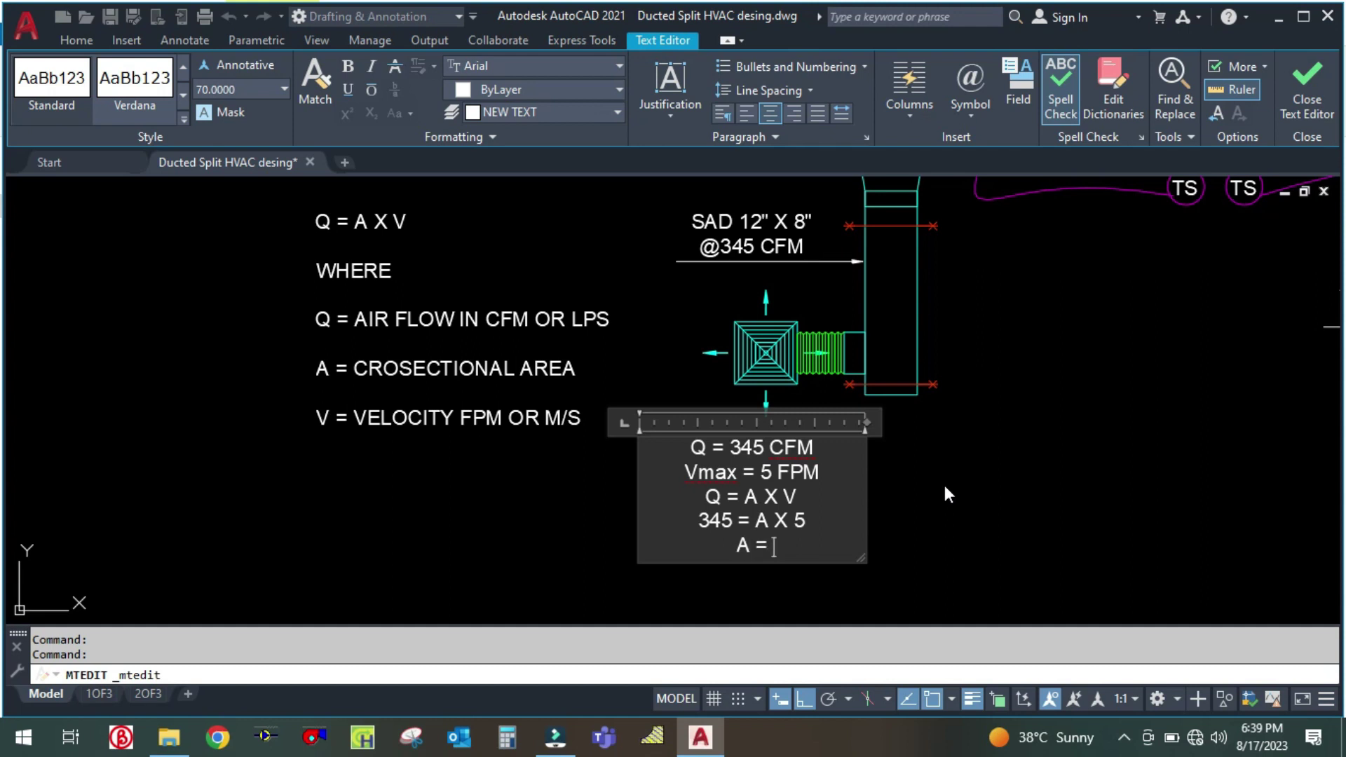
pyautogui.write(' 345 / 5')
pyautogui.press('Return')
pyautogui.write('A =')
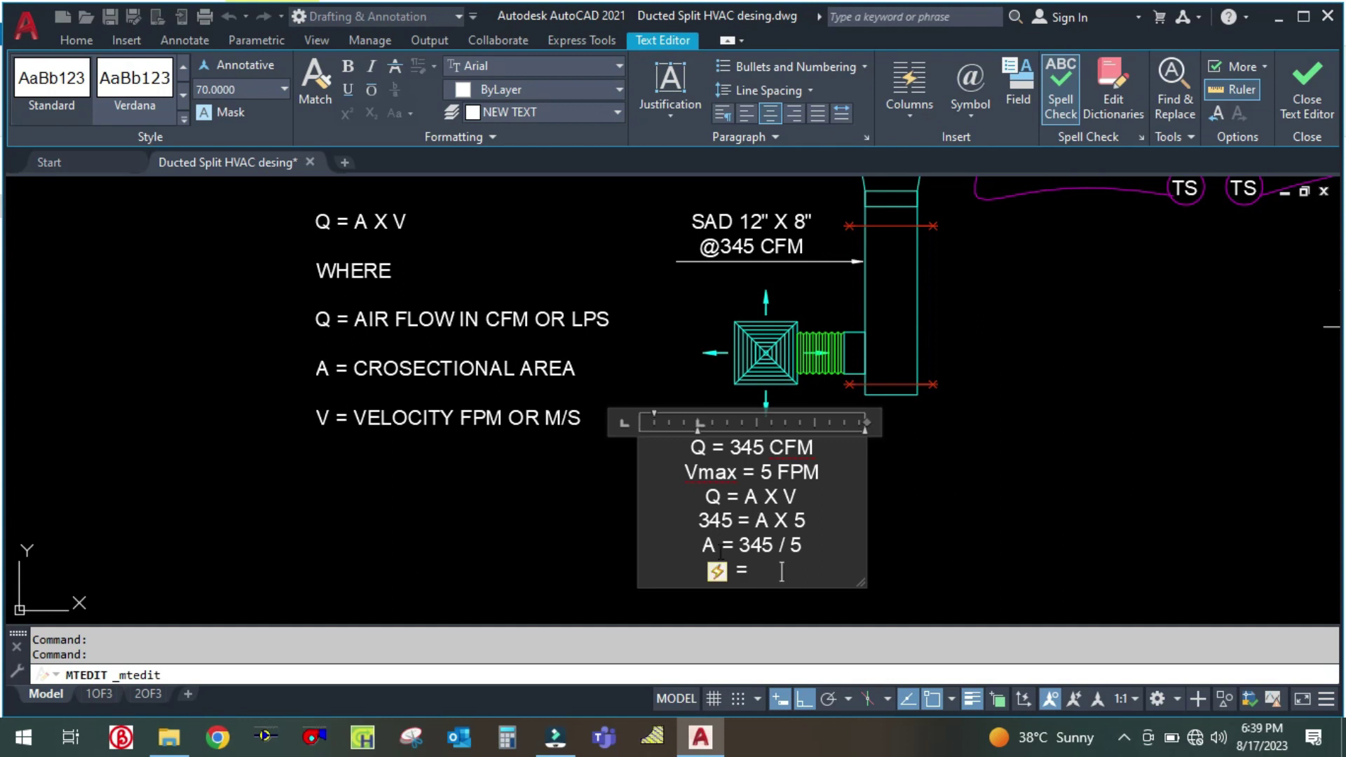
# In Windows Calculator, compute 345 / 5 = 69 and keep 69 entered
pyautogui.click(508, 738)
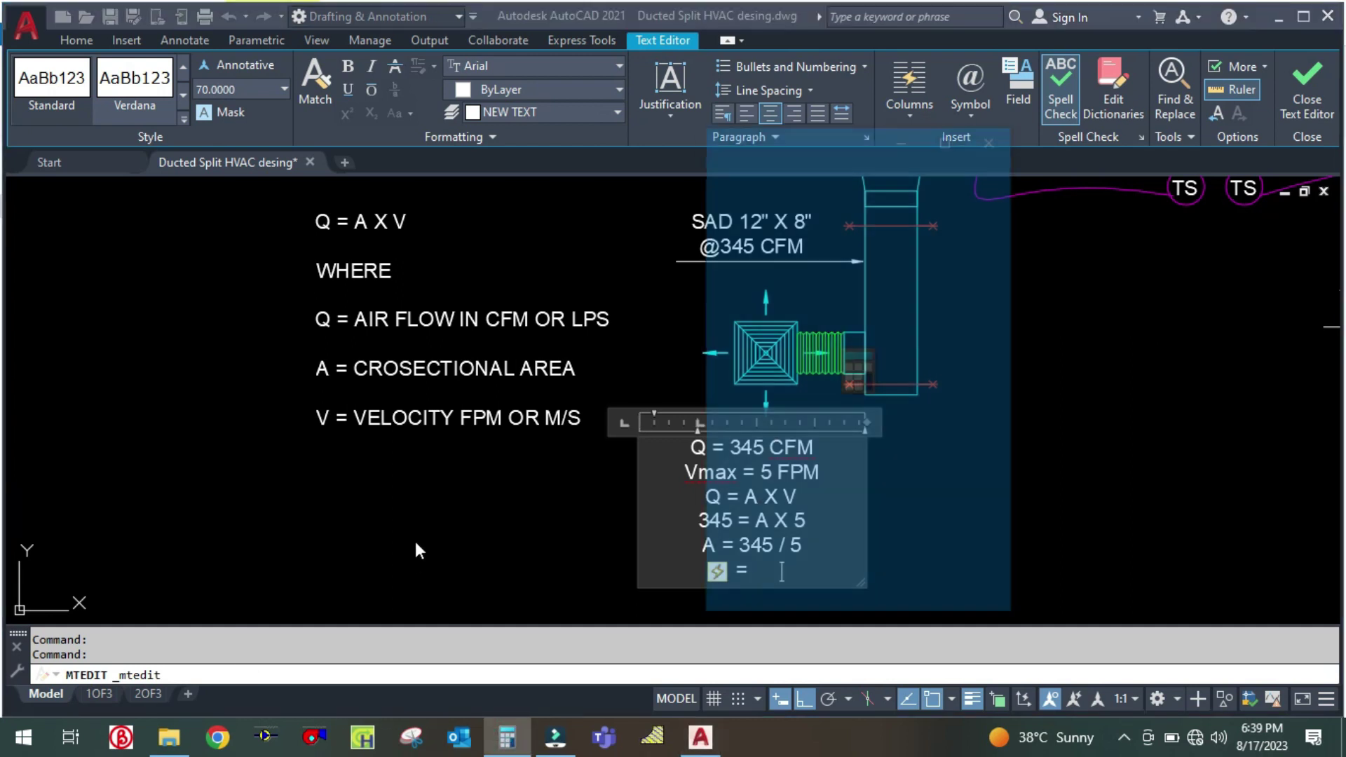
pyautogui.moveTo(816, 141); pyautogui.dragTo(226, 152)
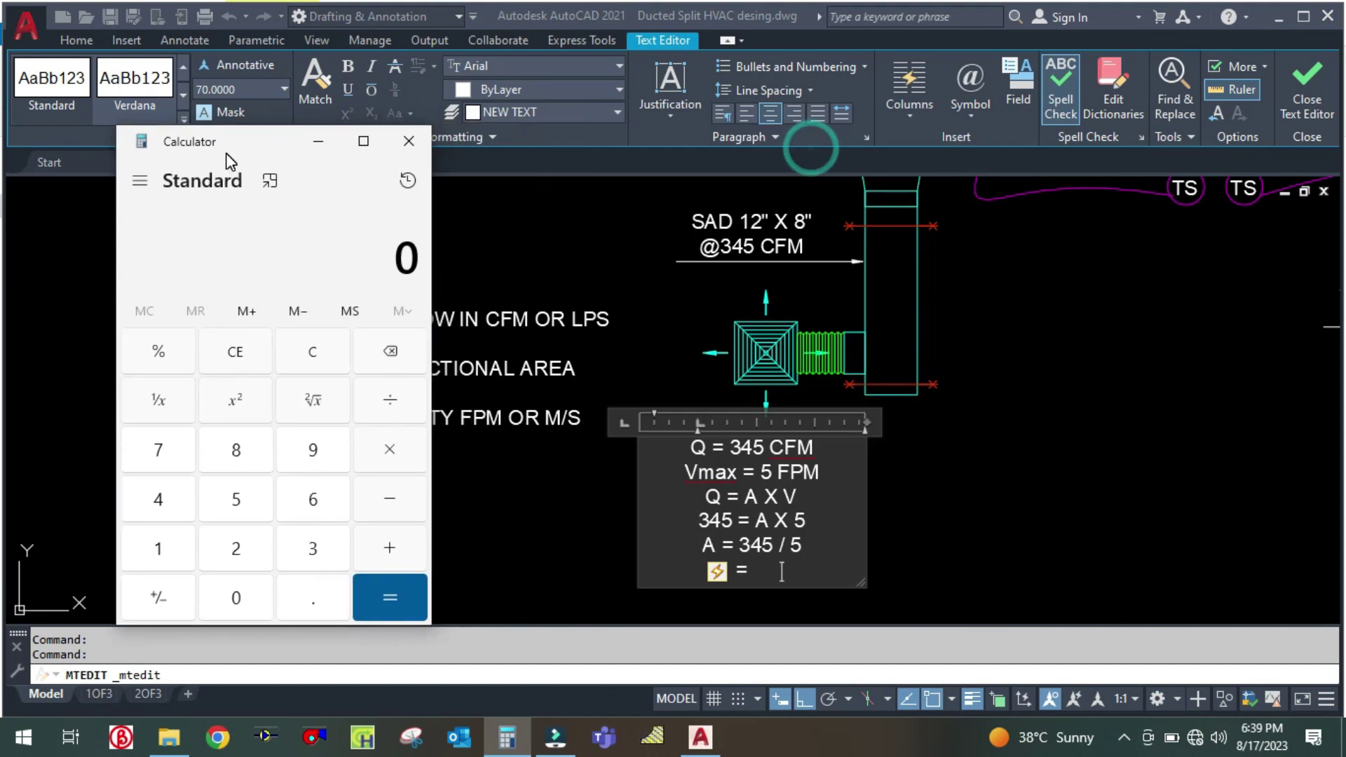
pyautogui.write('34')
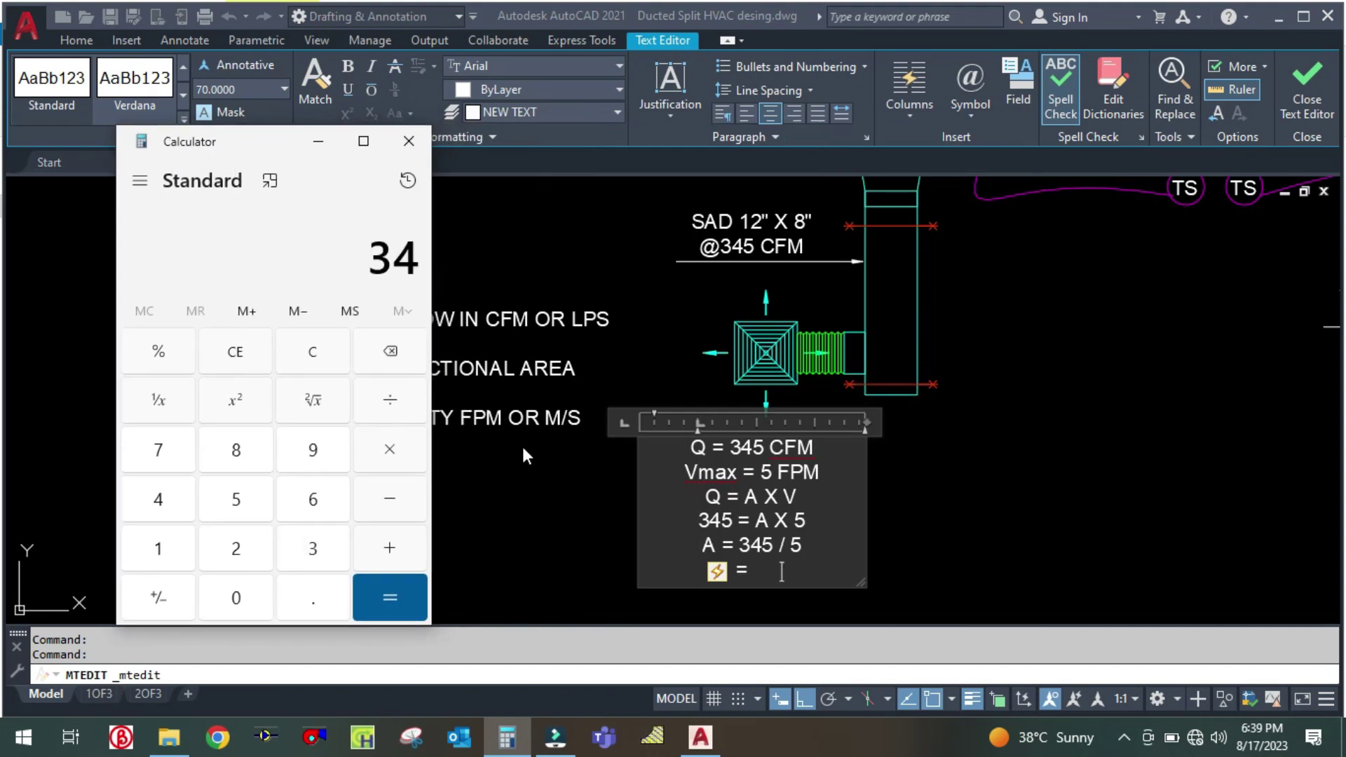
pyautogui.write('5/5 ÷')
pyautogui.press('Return')
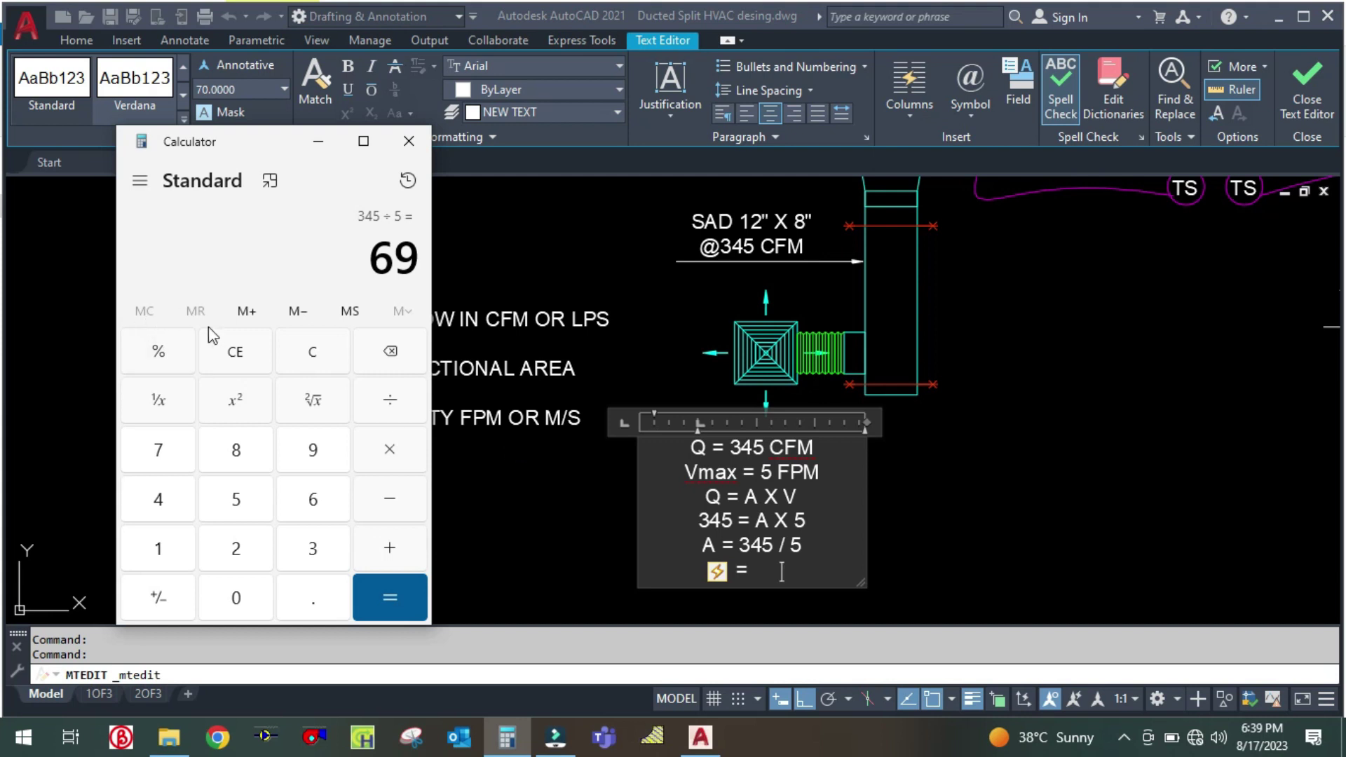
pyautogui.click(293, 353)
pyautogui.write('345 ')
pyautogui.write('/ 5')
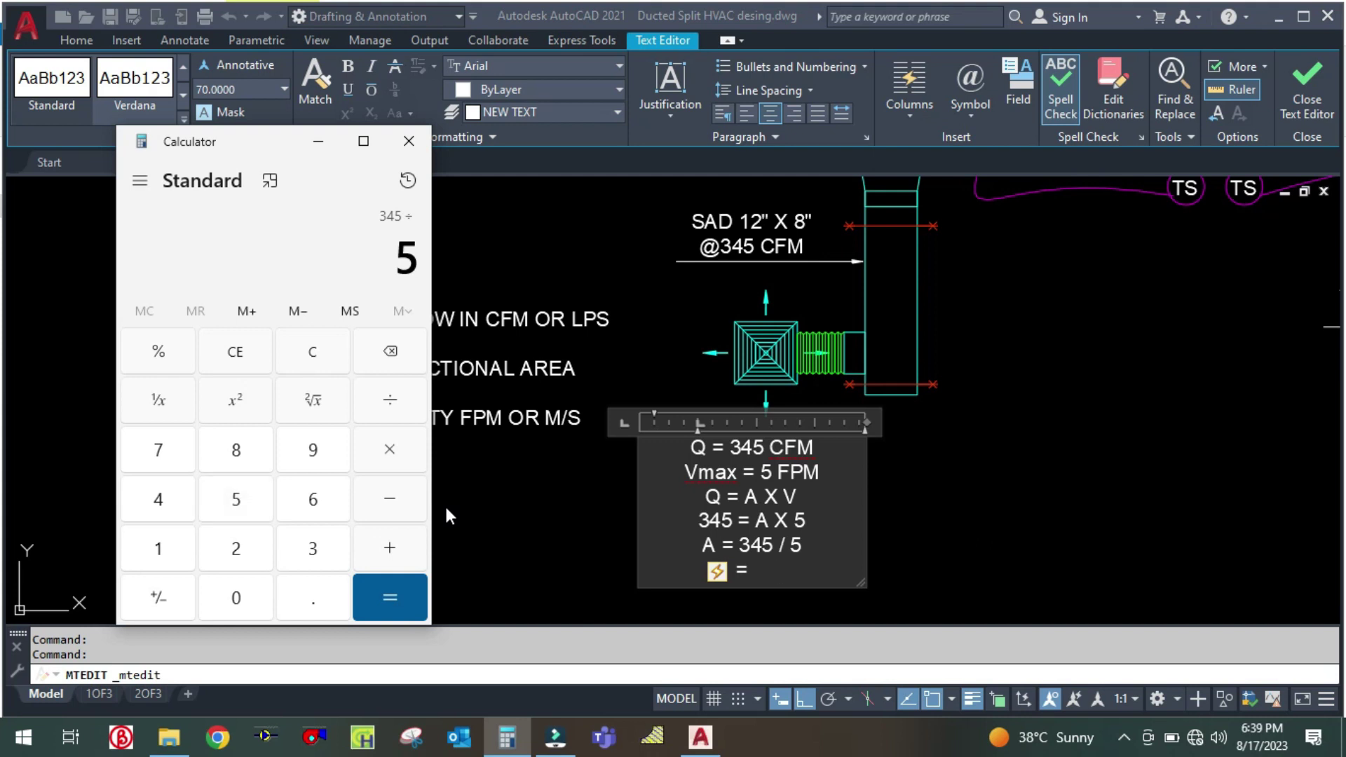
pyautogui.press('Return')
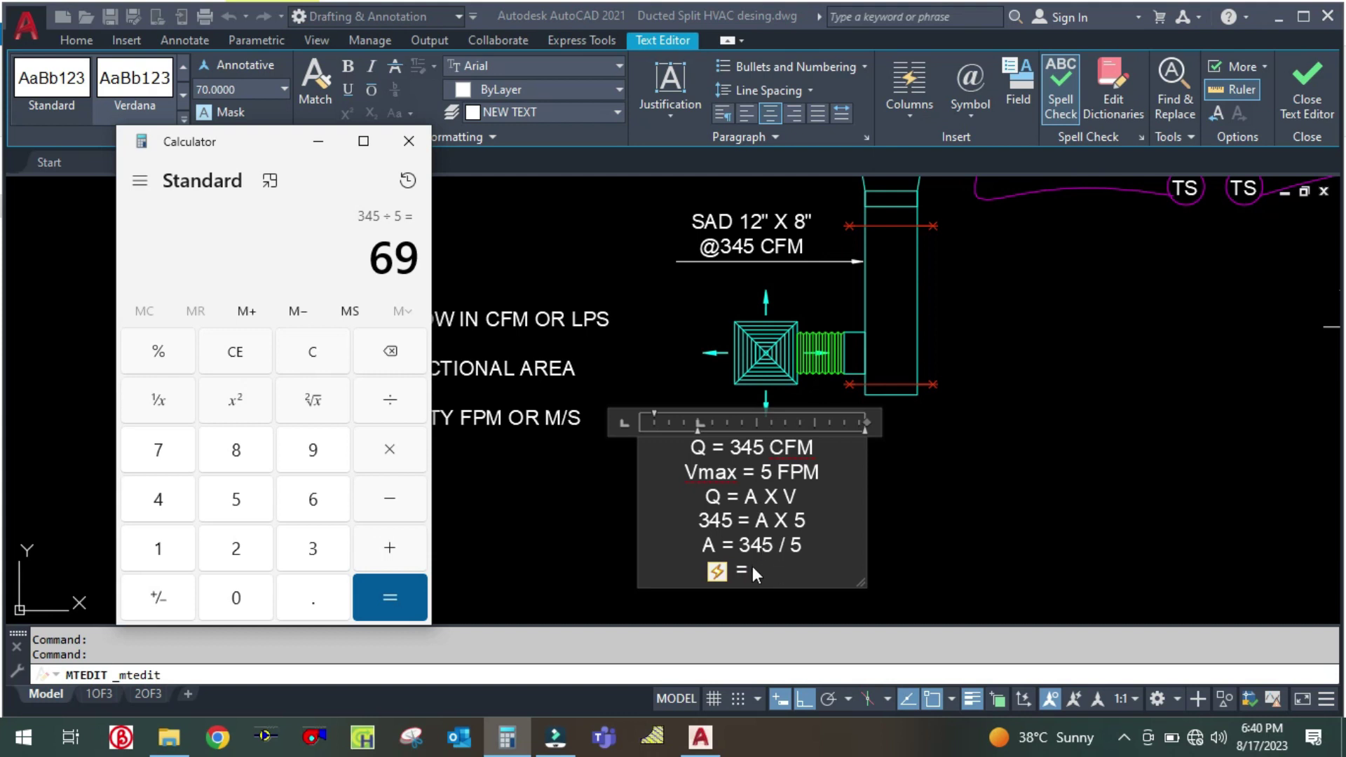
pyautogui.write('69')
# Complete the area line as '69 FT2 = 69 X 144' and start a new line with '='
pyautogui.click(779, 571)
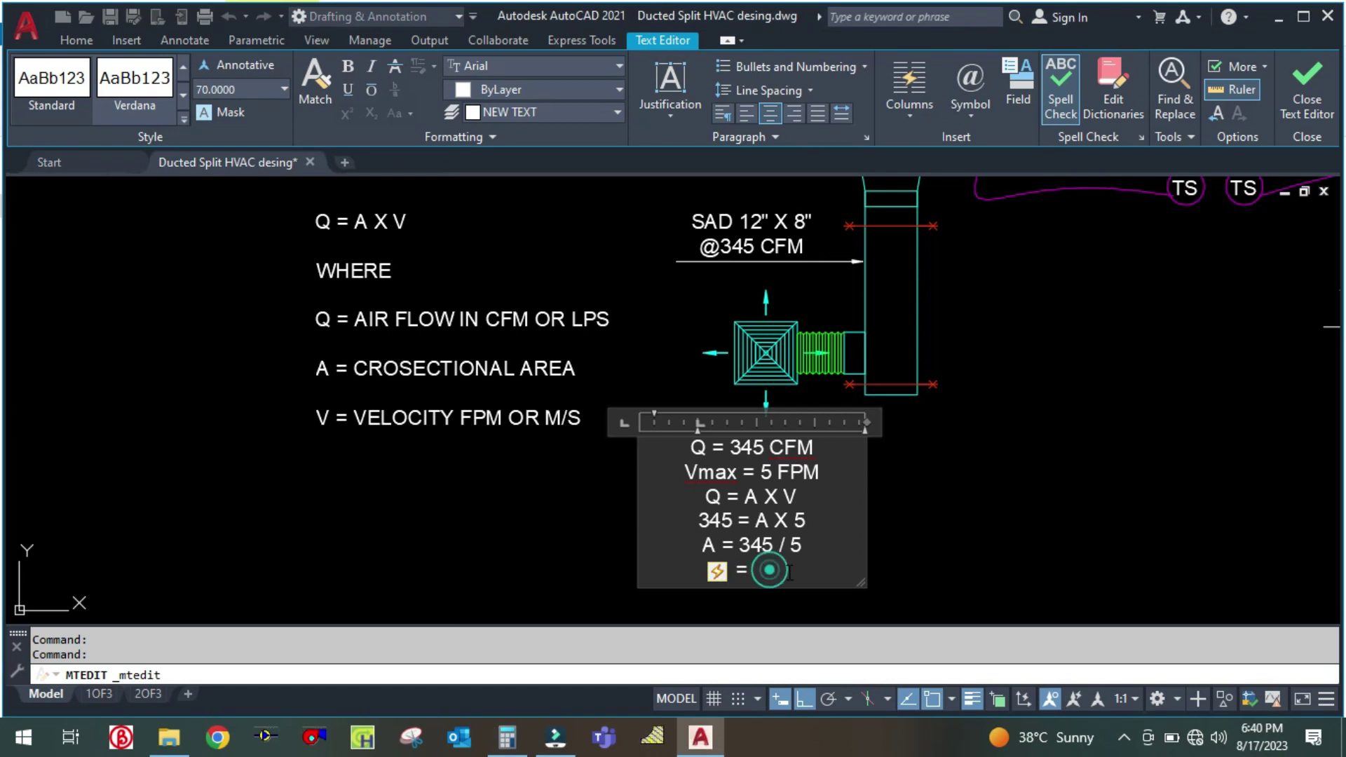
pyautogui.click(783, 571)
pyautogui.write('69')
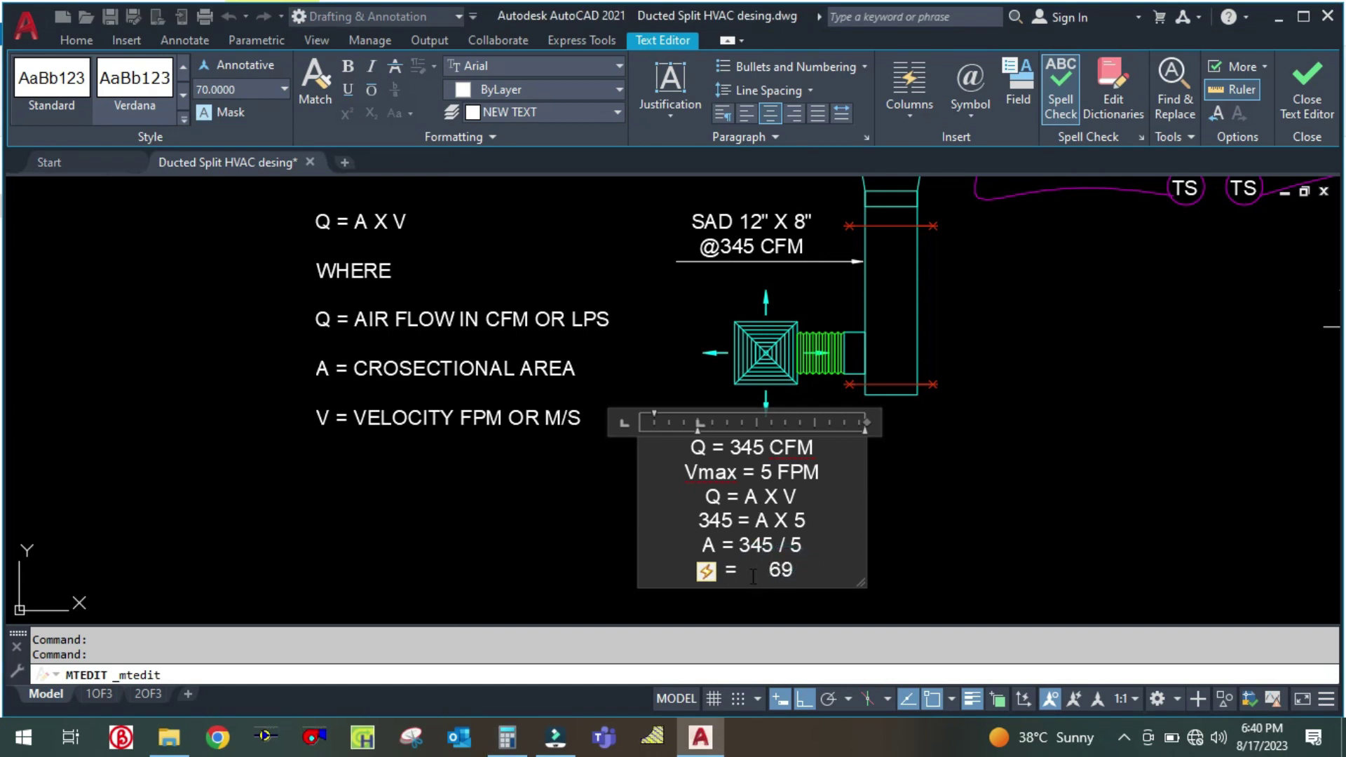
pyautogui.write(' FT')
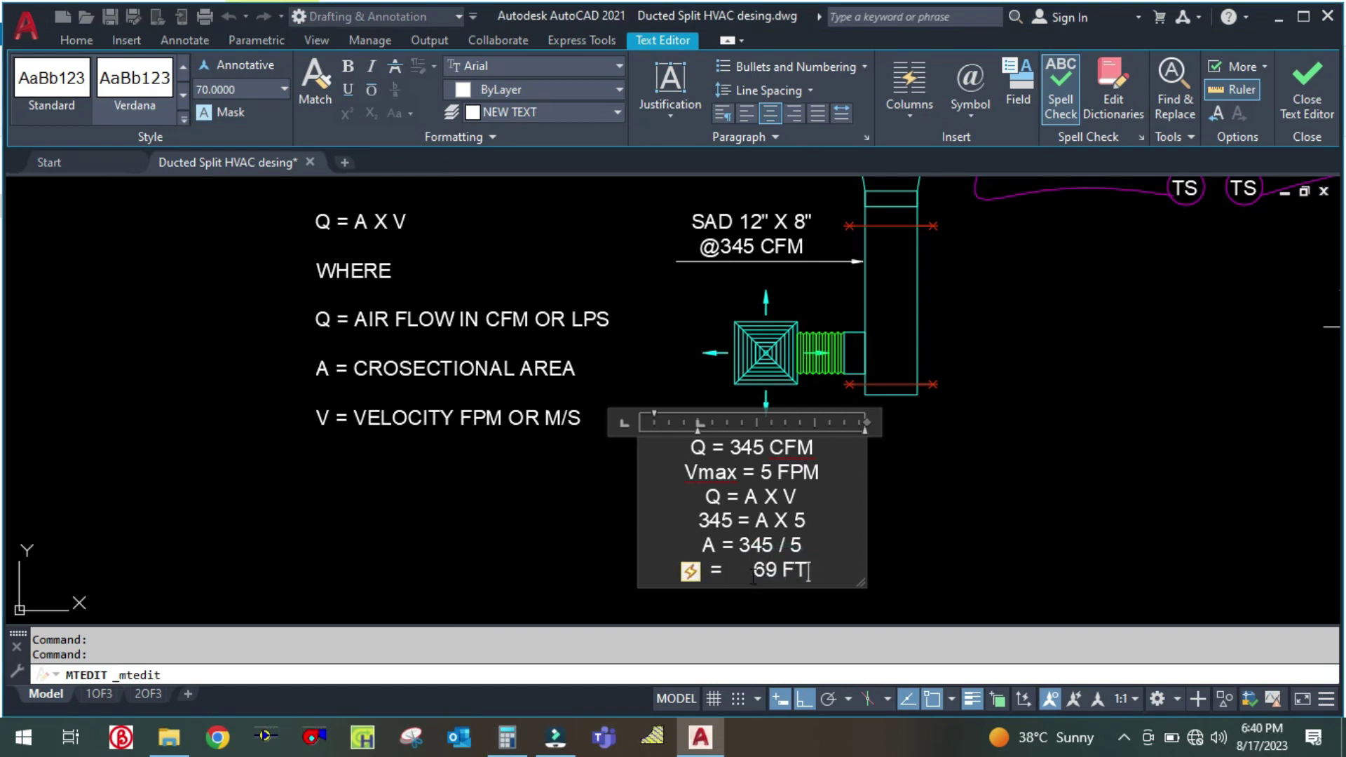
pyautogui.write('2')
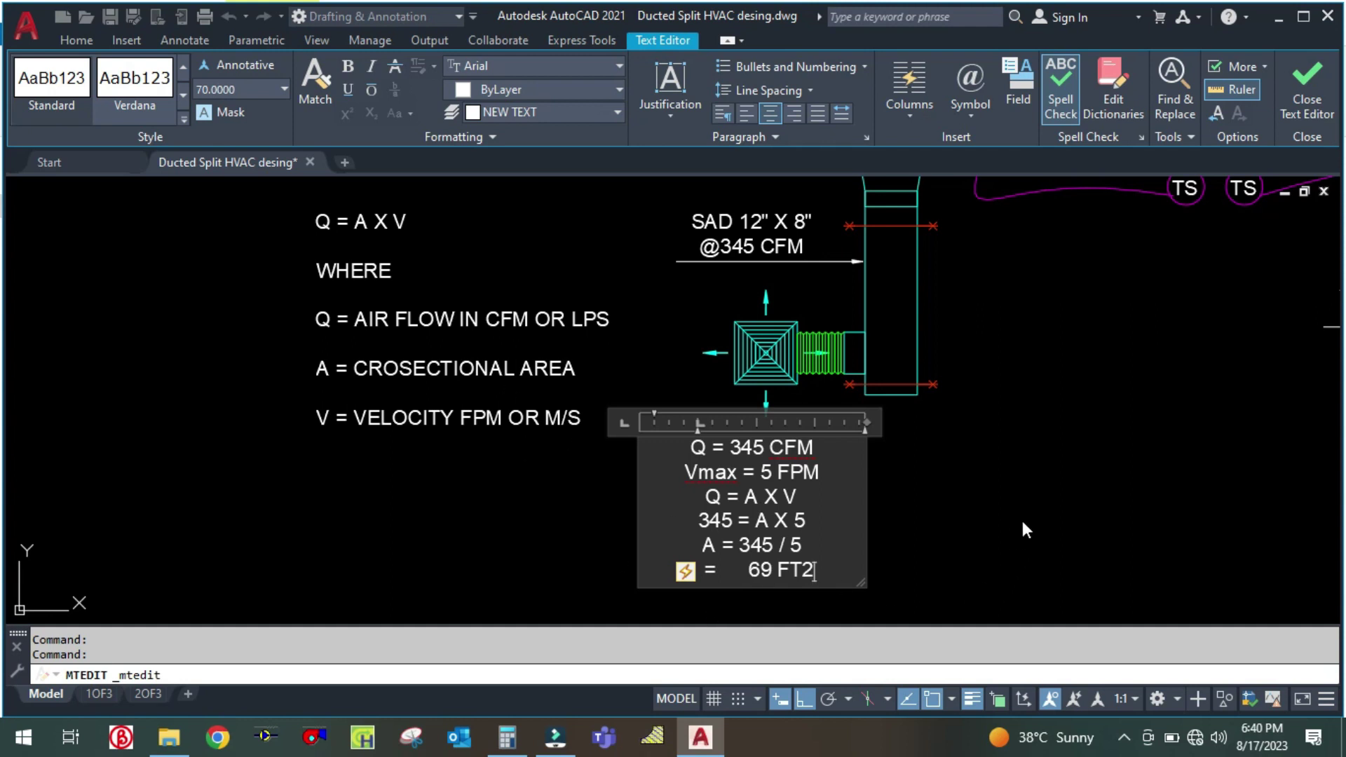
pyautogui.write(' = ')
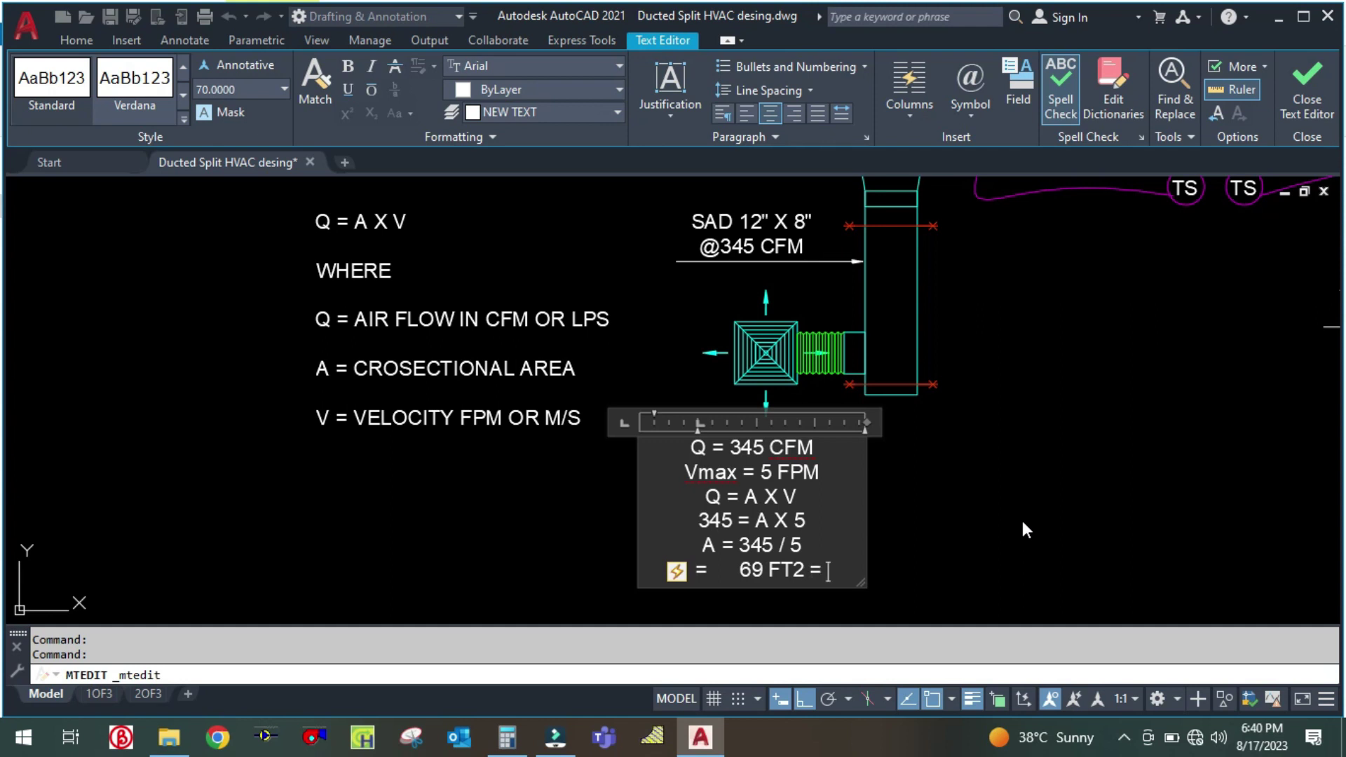
pyautogui.write('69')
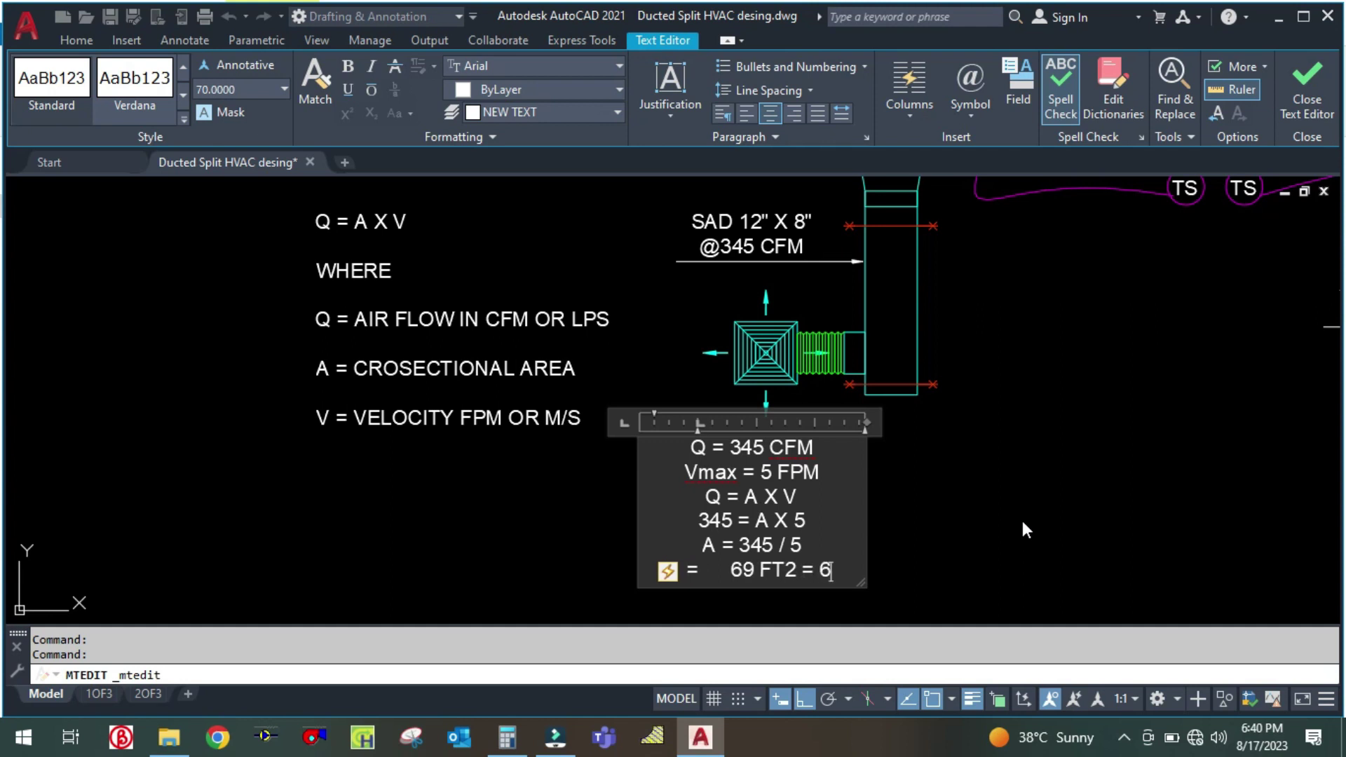
pyautogui.write(' X ')
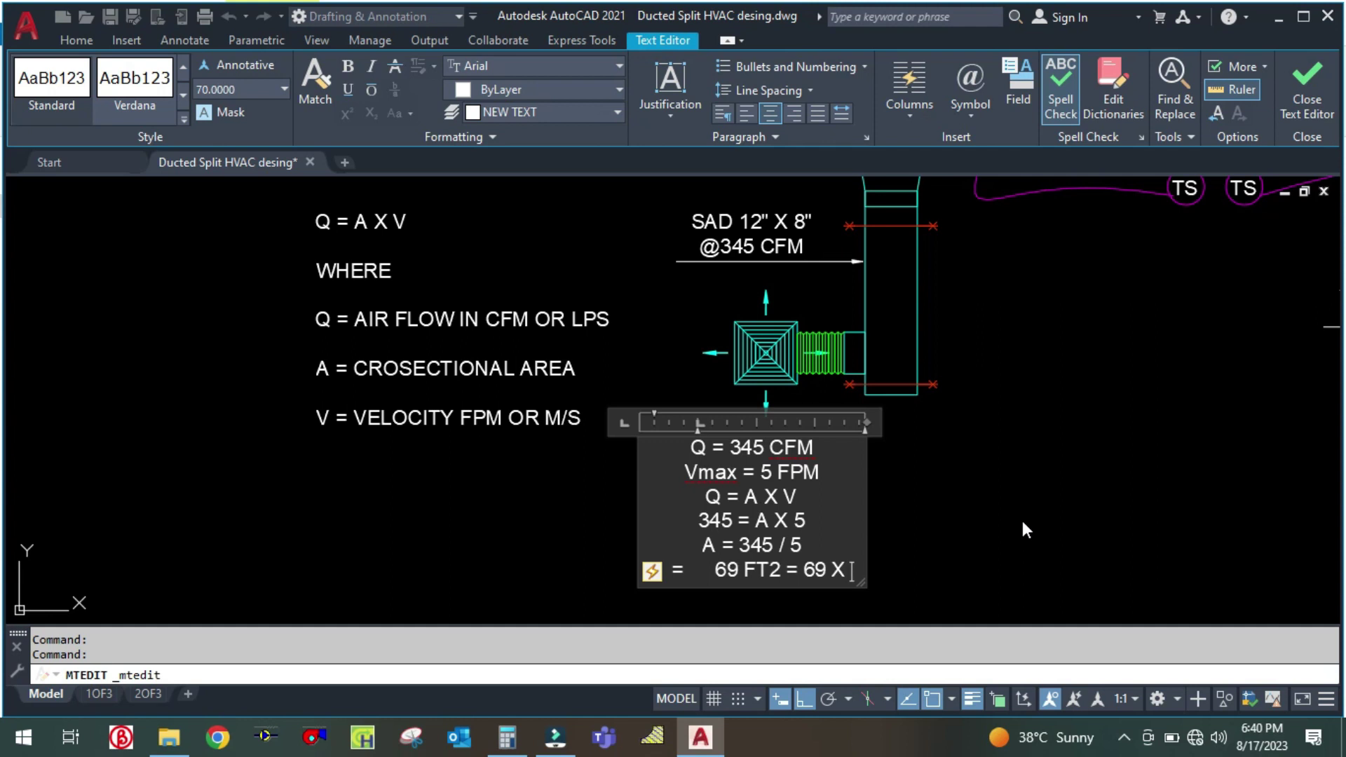
pyautogui.write('144')
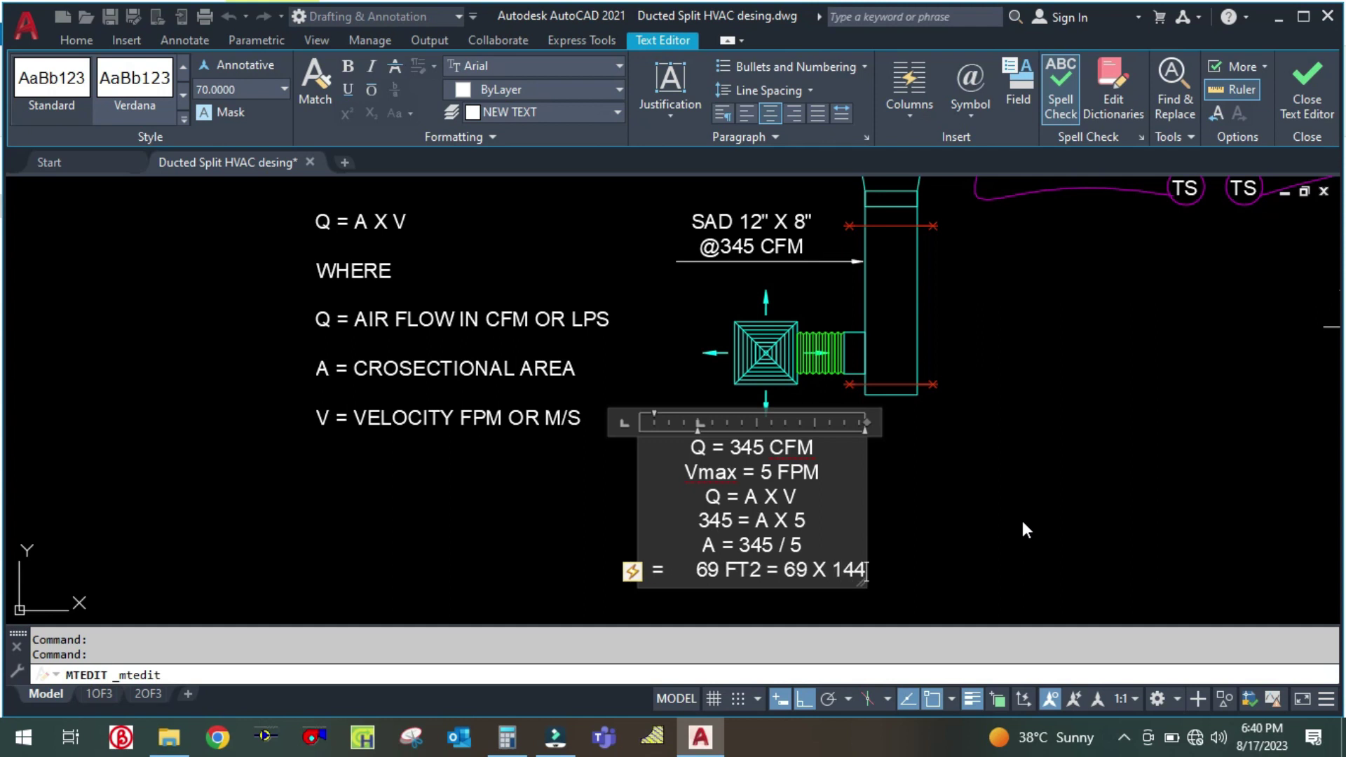
pyautogui.press('Return')
pyautogui.write('=')
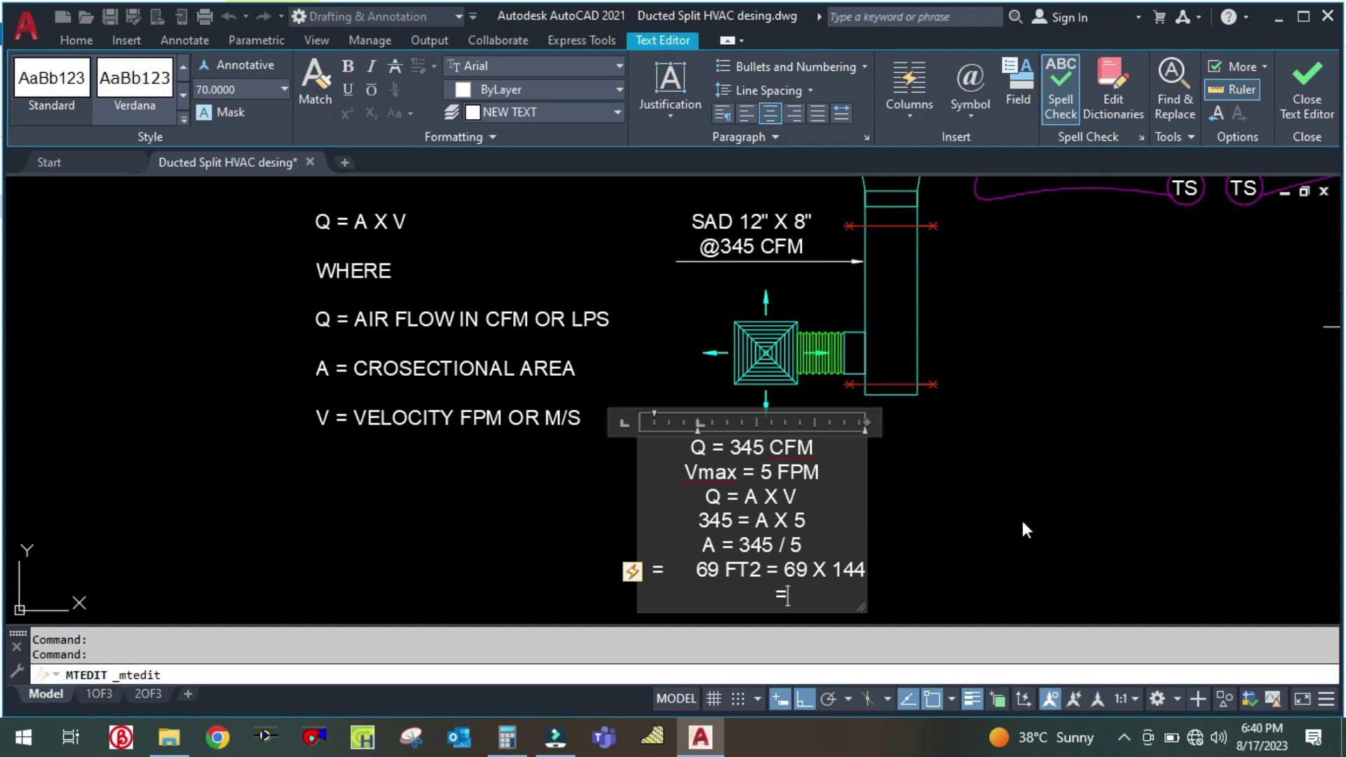
pyautogui.hotkey('alt', 'Tab')
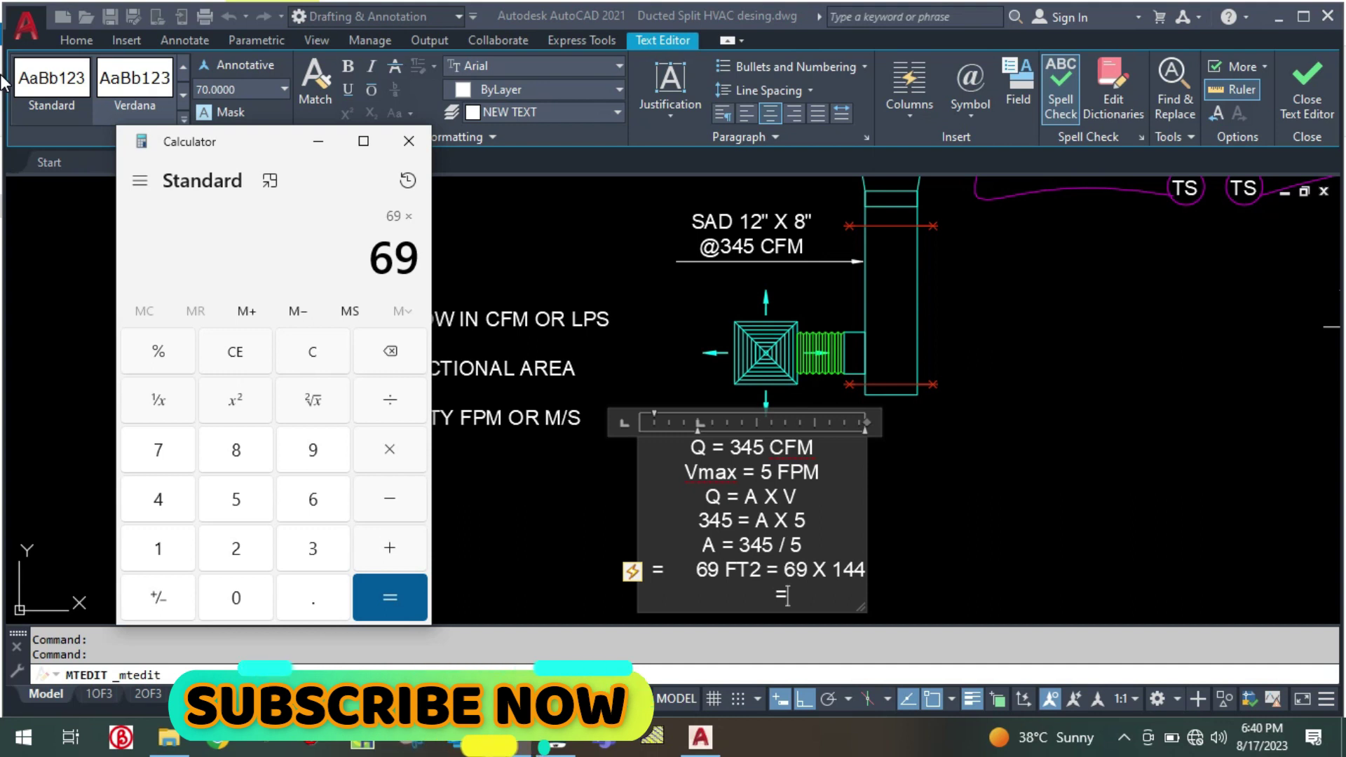
# Multiply 69 by 144 in Calculator to get 9,936, then clear and close it
pyautogui.press('*')
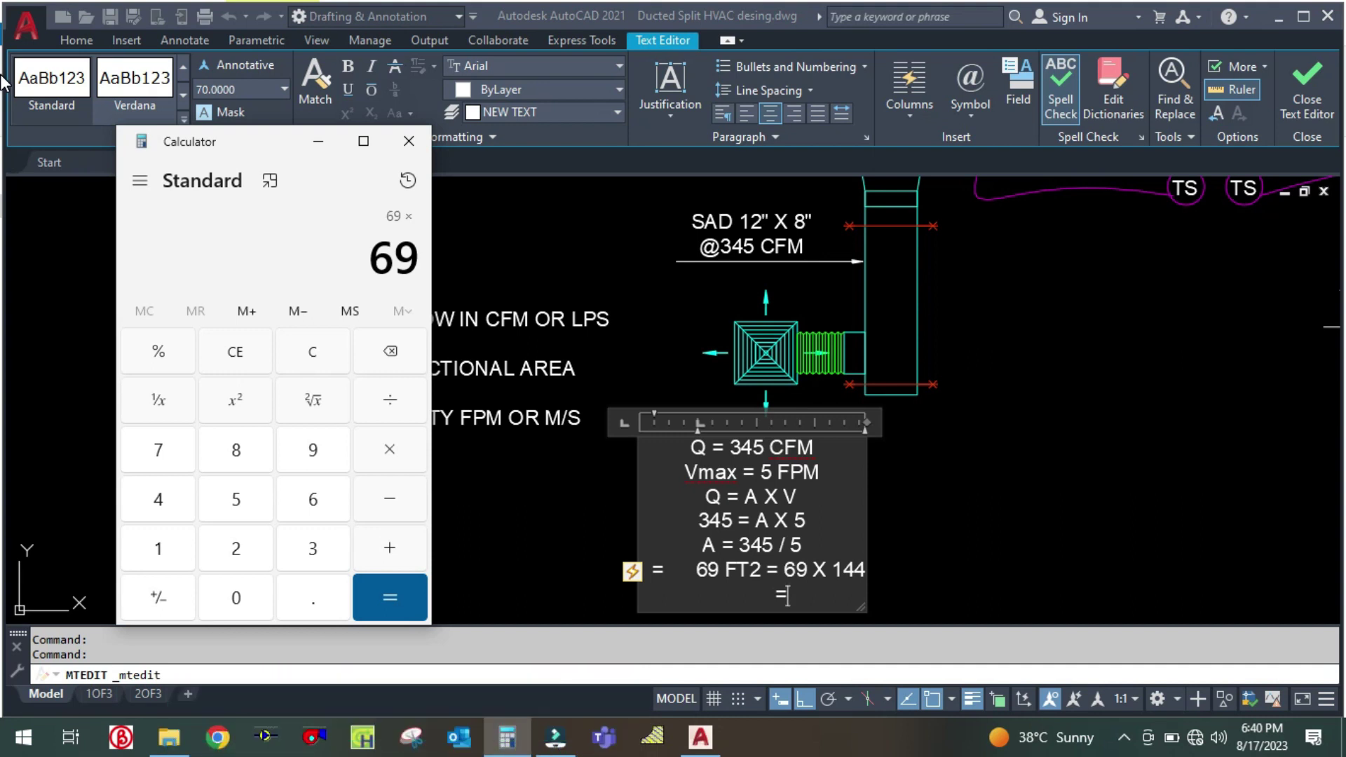
pyautogui.write('144')
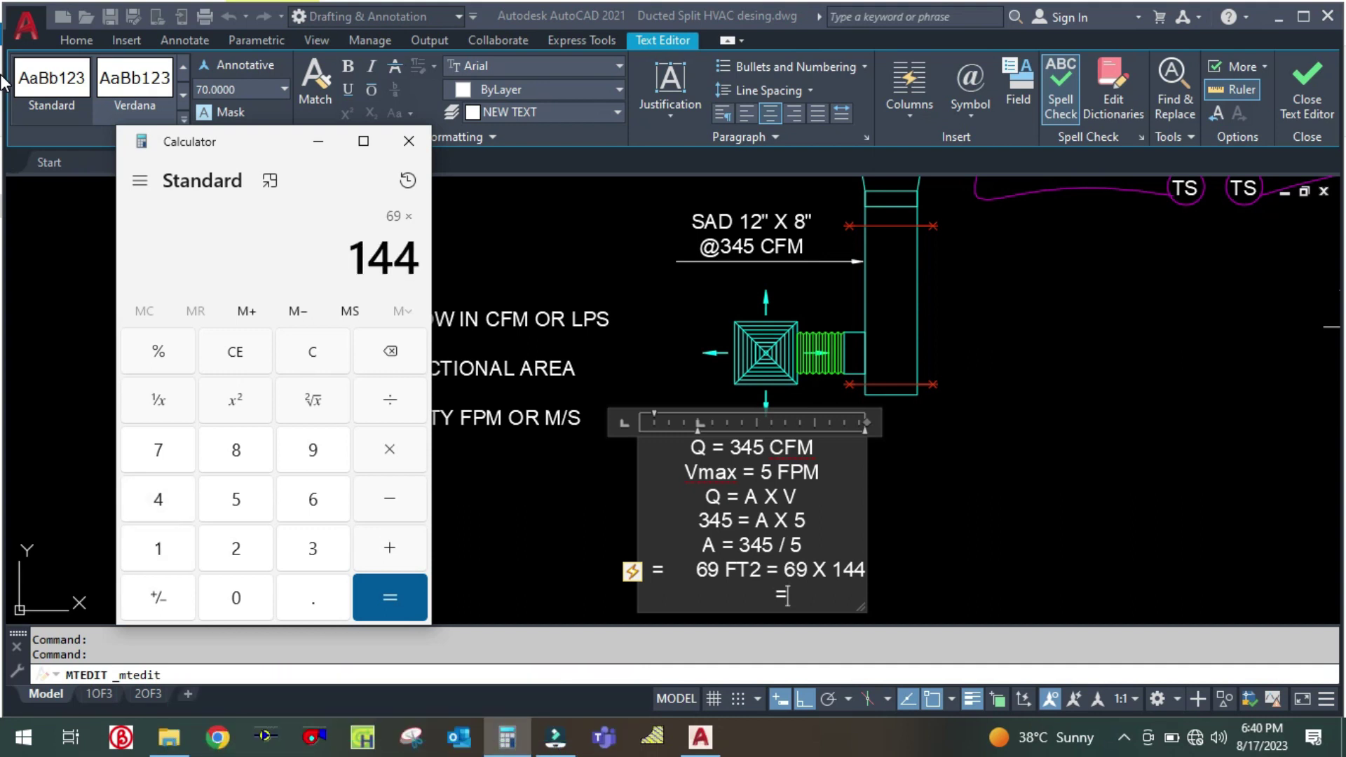
pyautogui.press('Return')
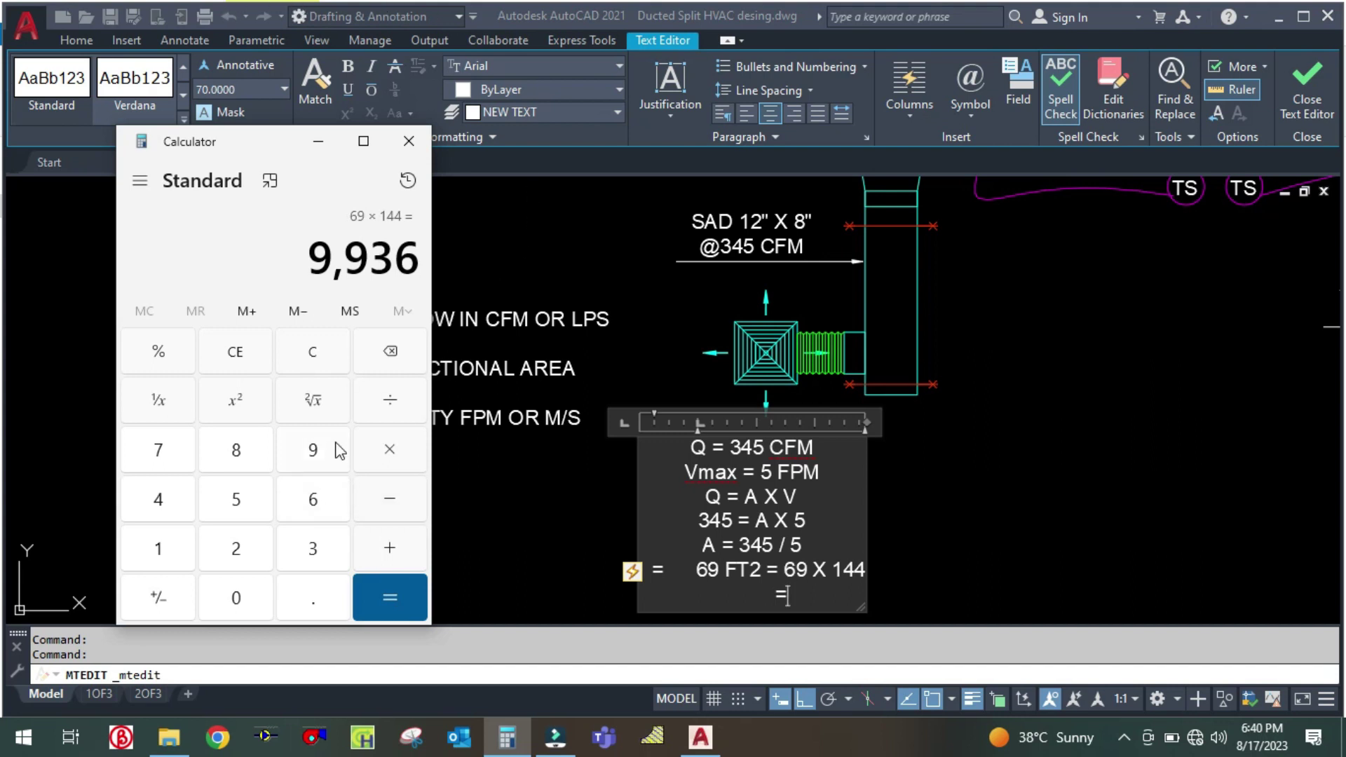
pyautogui.click(313, 358)
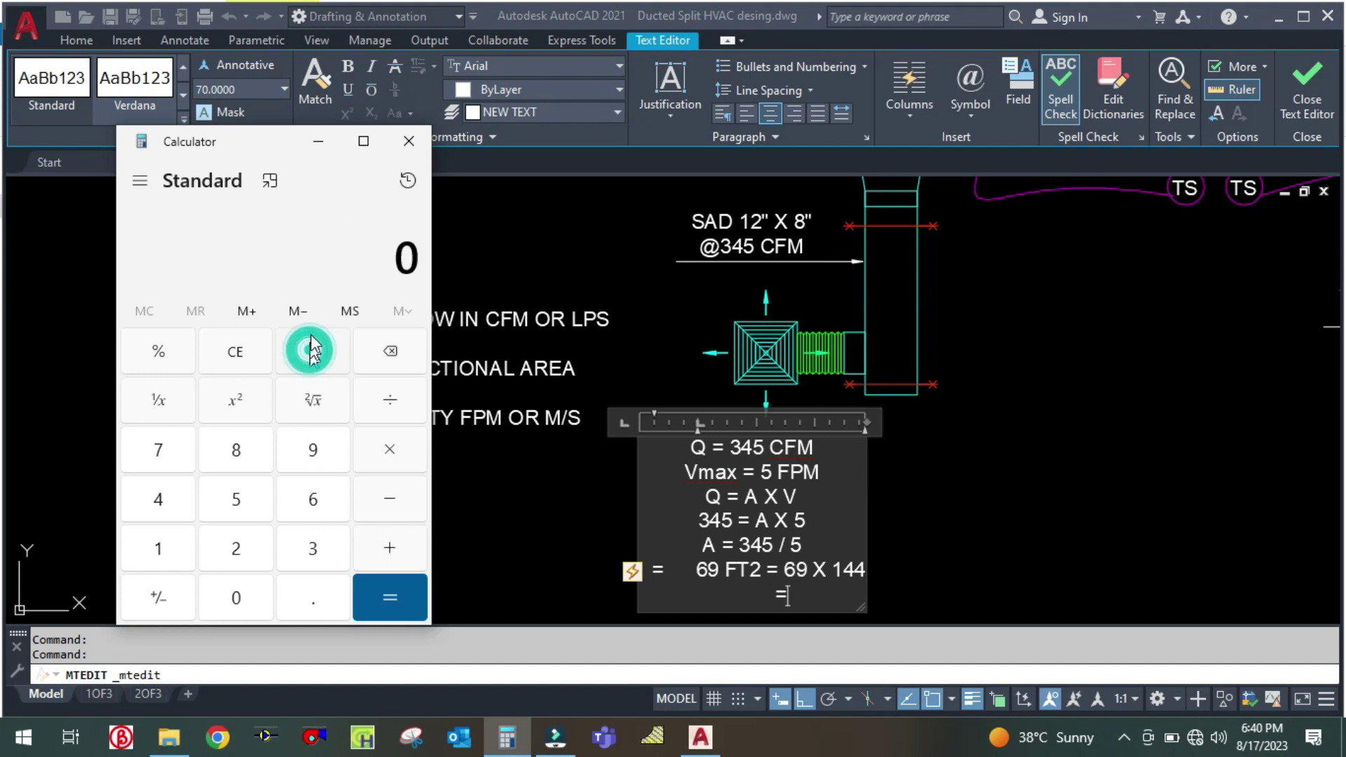
pyautogui.click(409, 141)
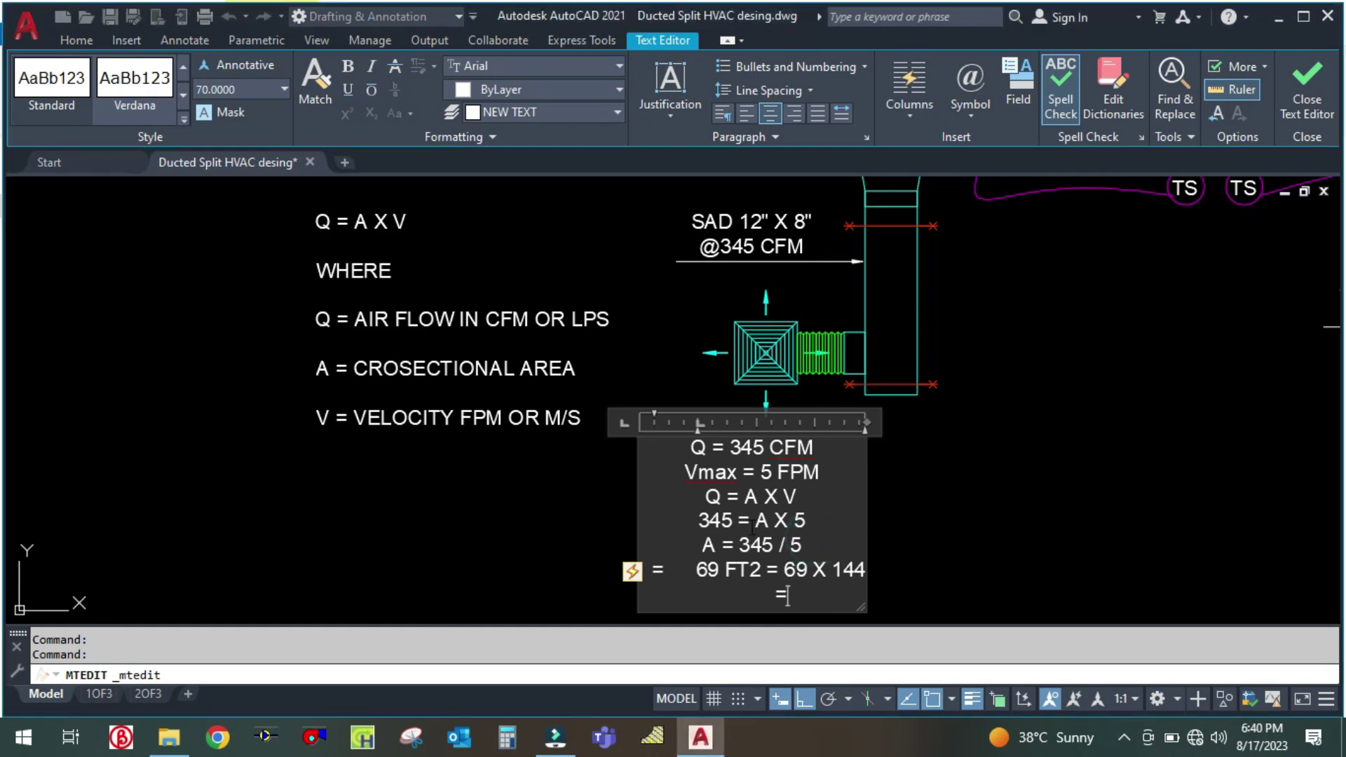
# Change the velocity from 5 to 500 in the Vmax, 345 = A X 500 and A = 345 / 500 lines
pyautogui.click(769, 472)
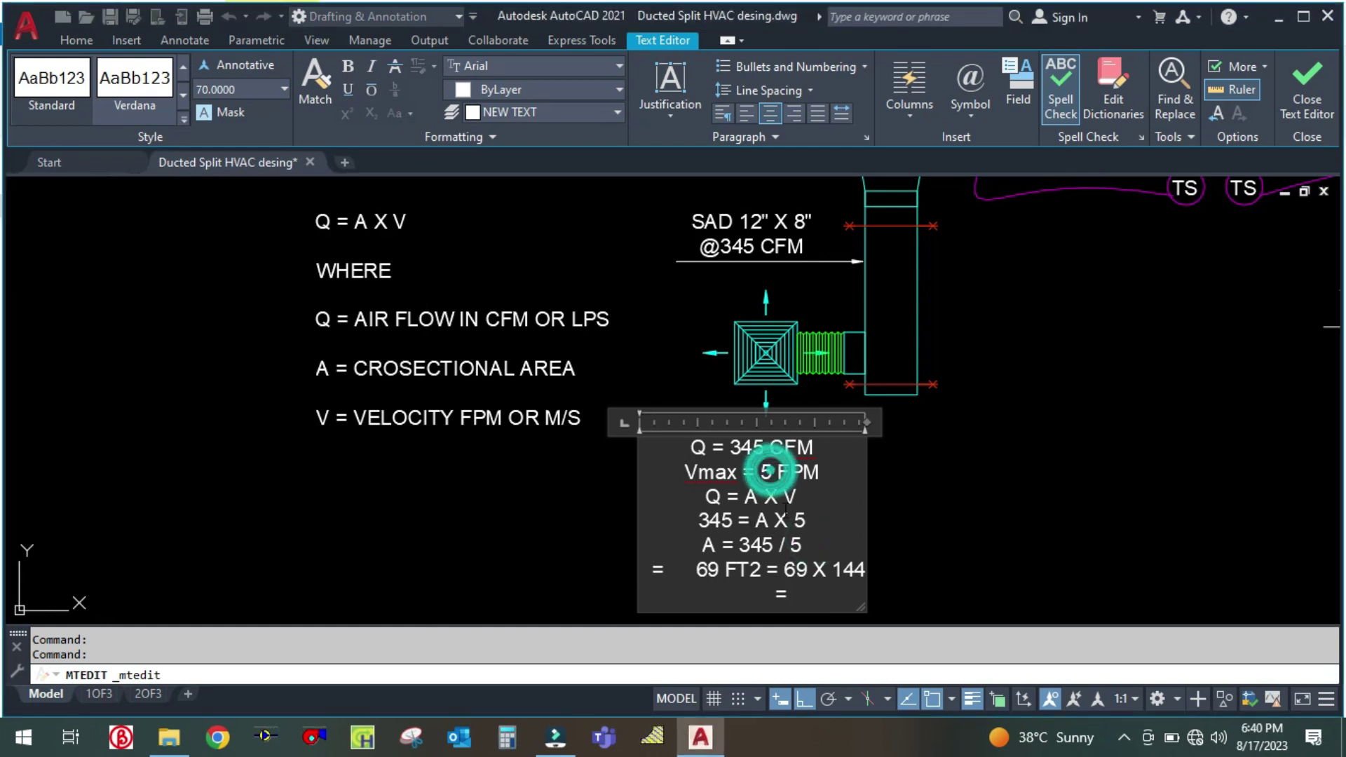
pyautogui.write('00')
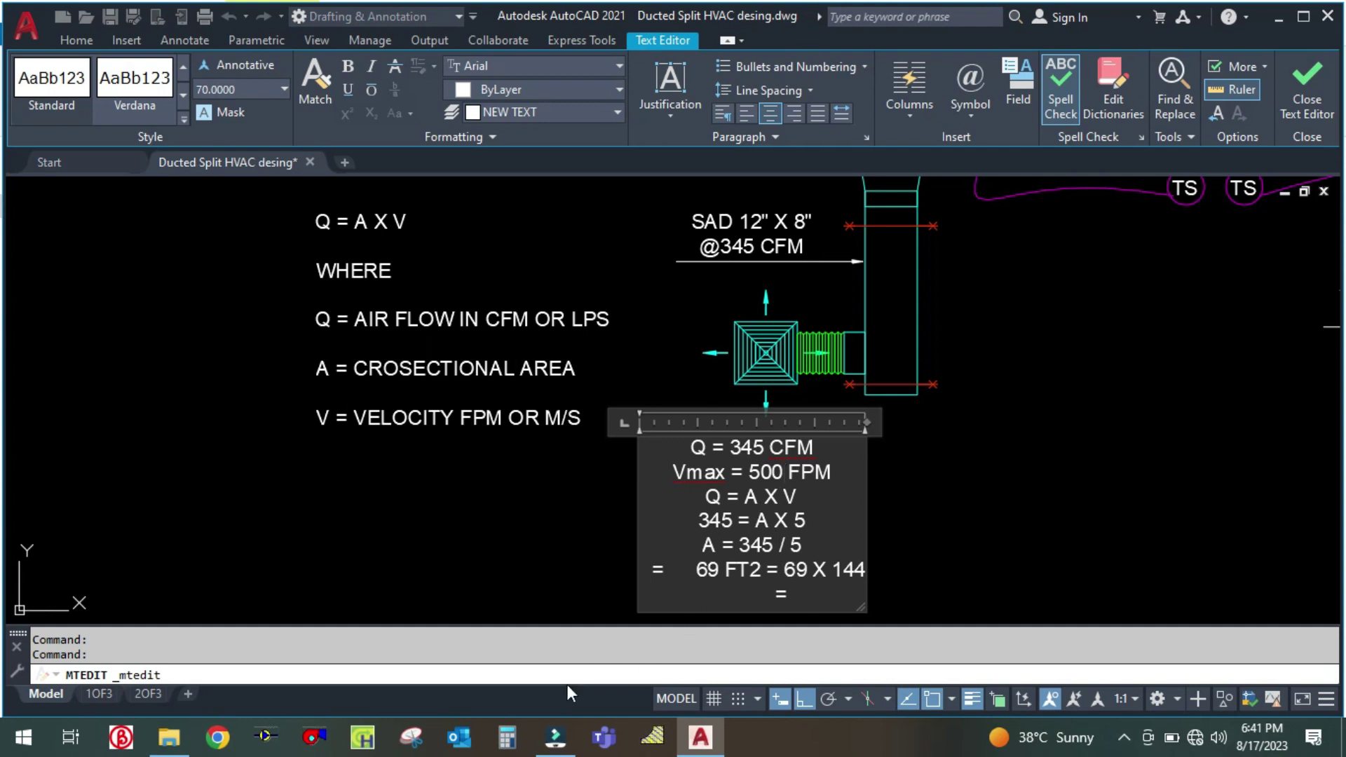
pyautogui.click(805, 522)
pyautogui.write('00')
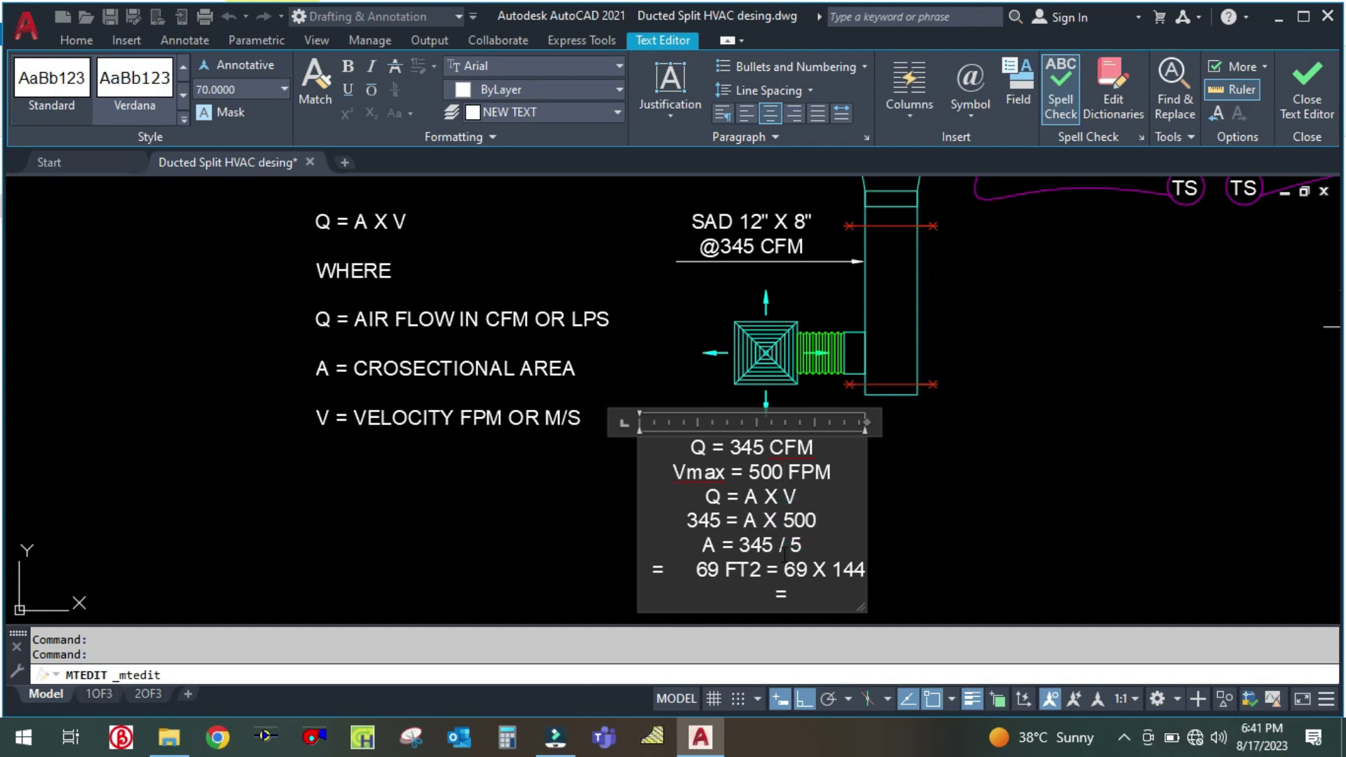
pyautogui.click(804, 546)
pyautogui.write('00')
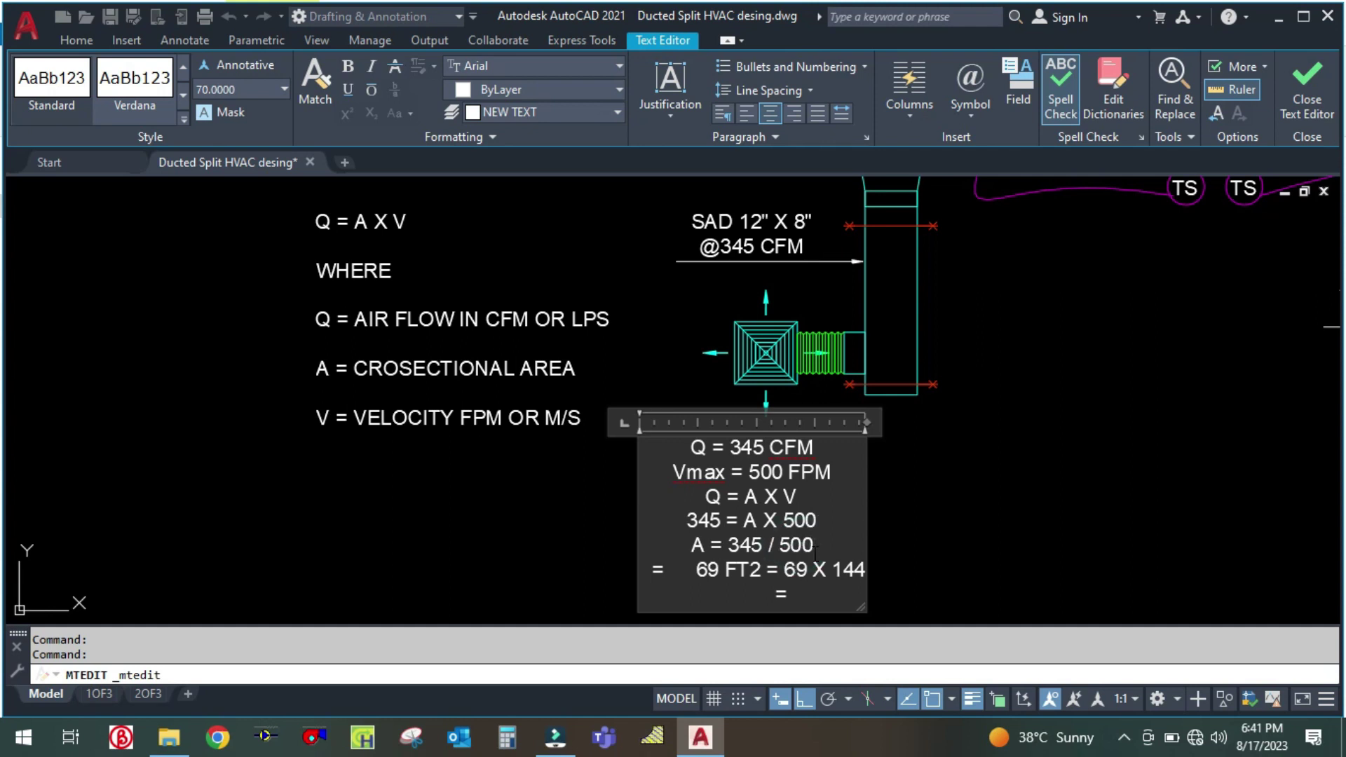
pyautogui.click(519, 738)
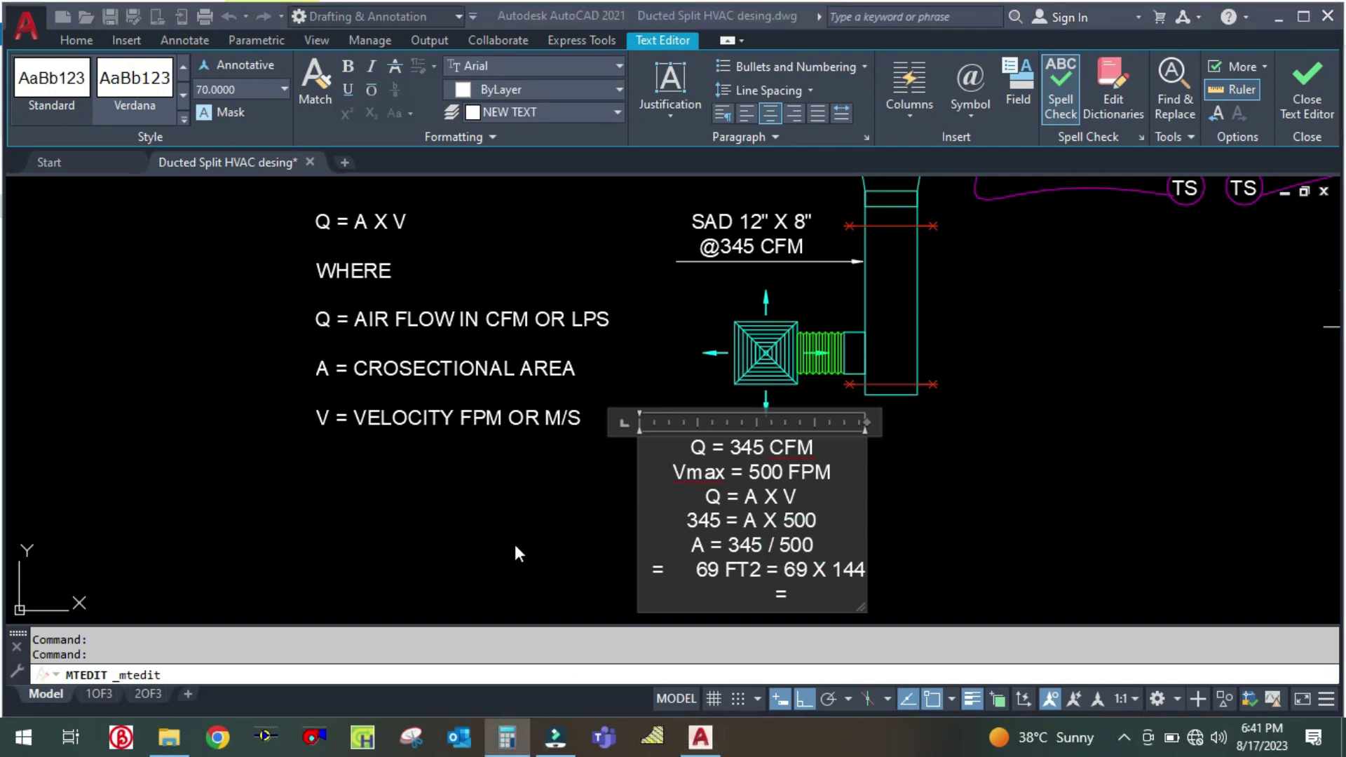
# Compute 345 / 500 = 0.69 and correct the note's area to 0.69 FT2
pyautogui.write('345 / ')
pyautogui.write('500')
pyautogui.press('Return')
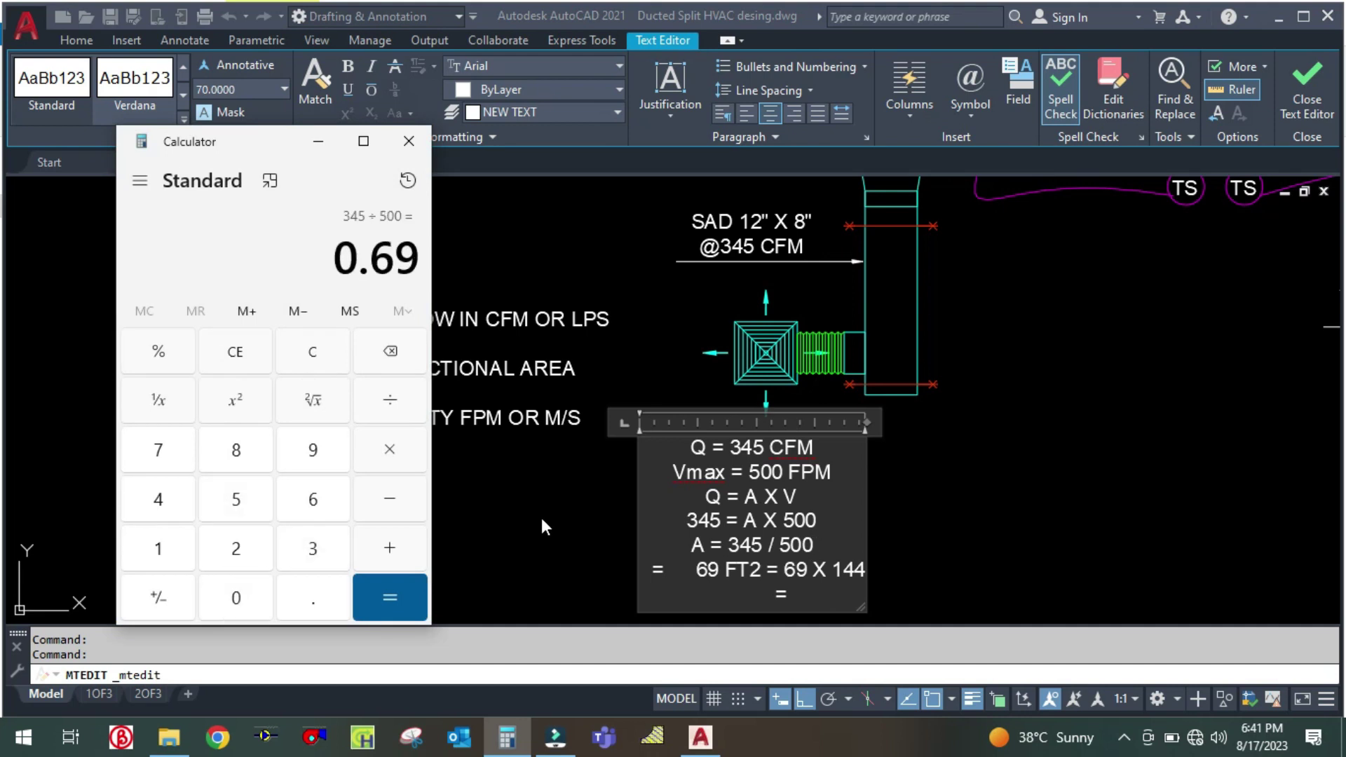
pyautogui.click(318, 141)
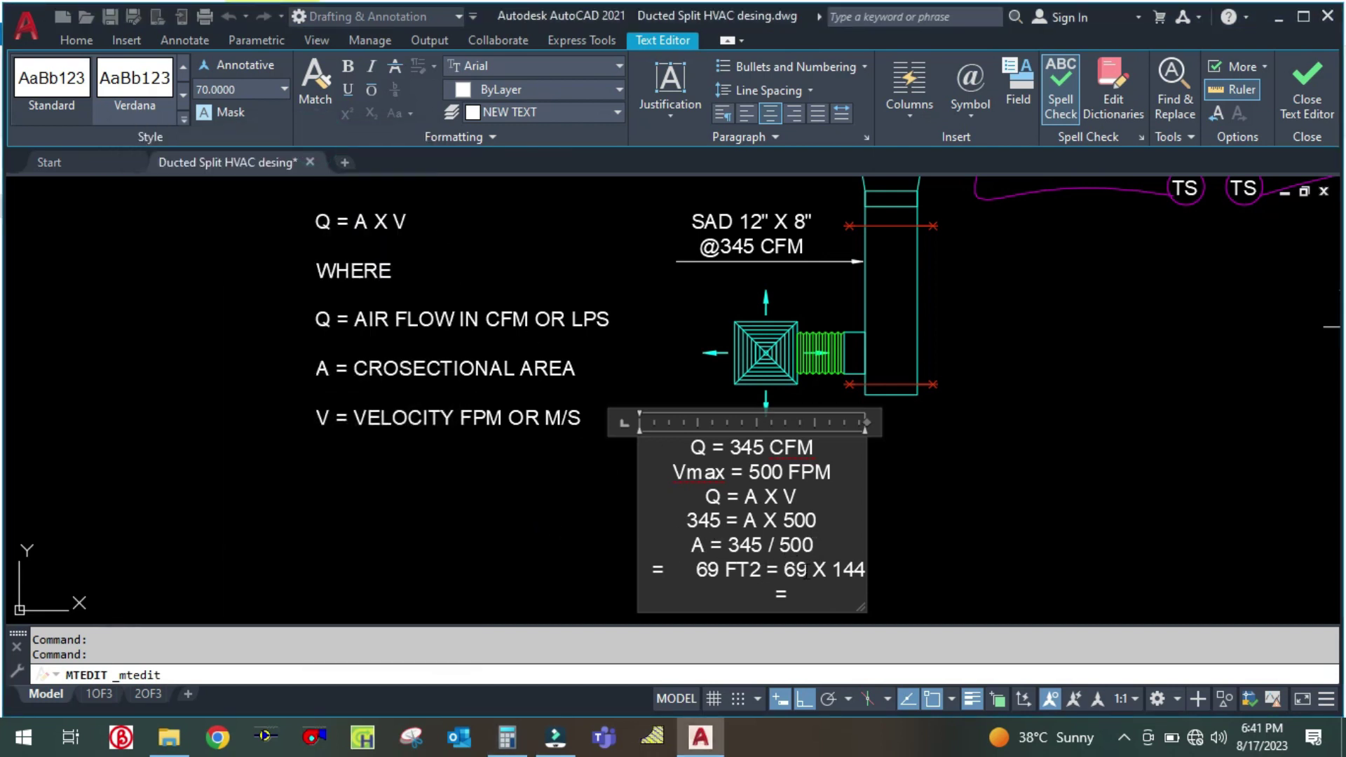
pyautogui.click(696, 570)
pyautogui.write('0.')
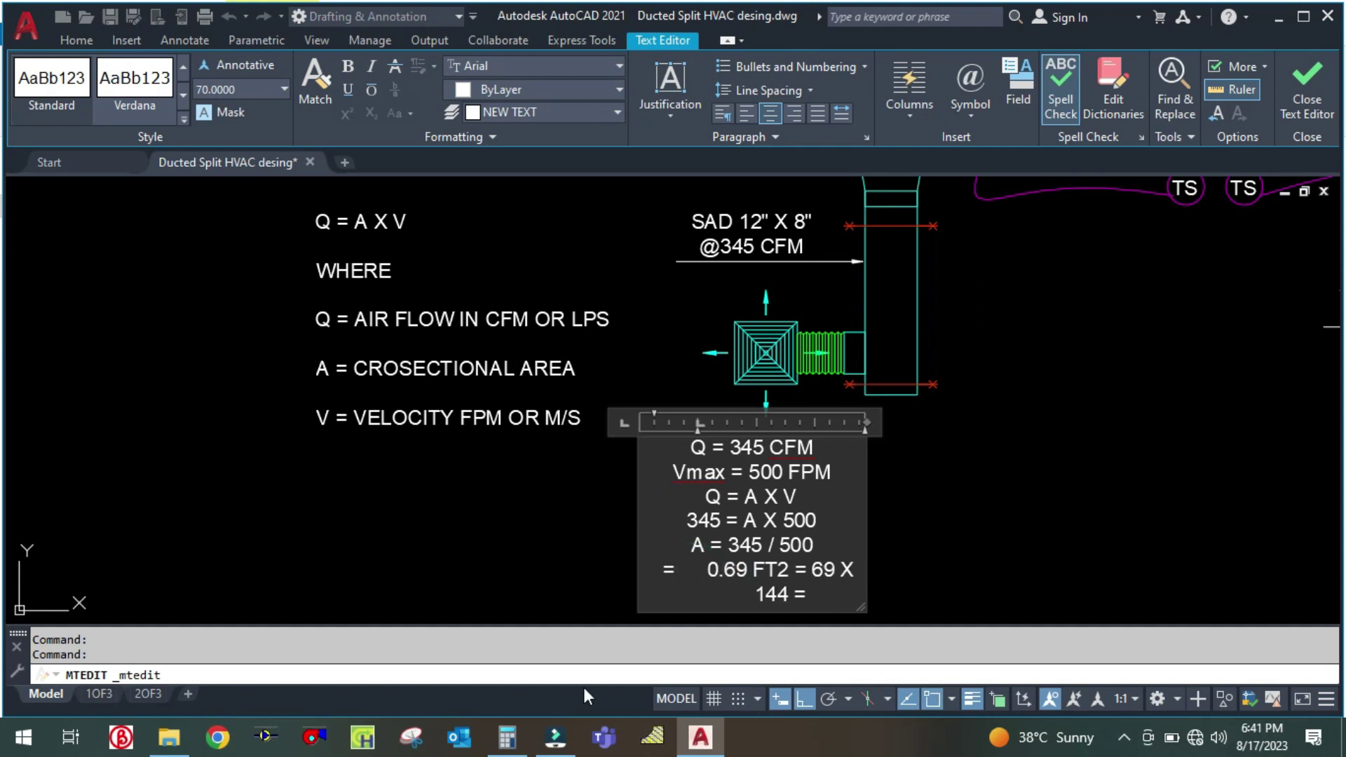
pyautogui.click(507, 737)
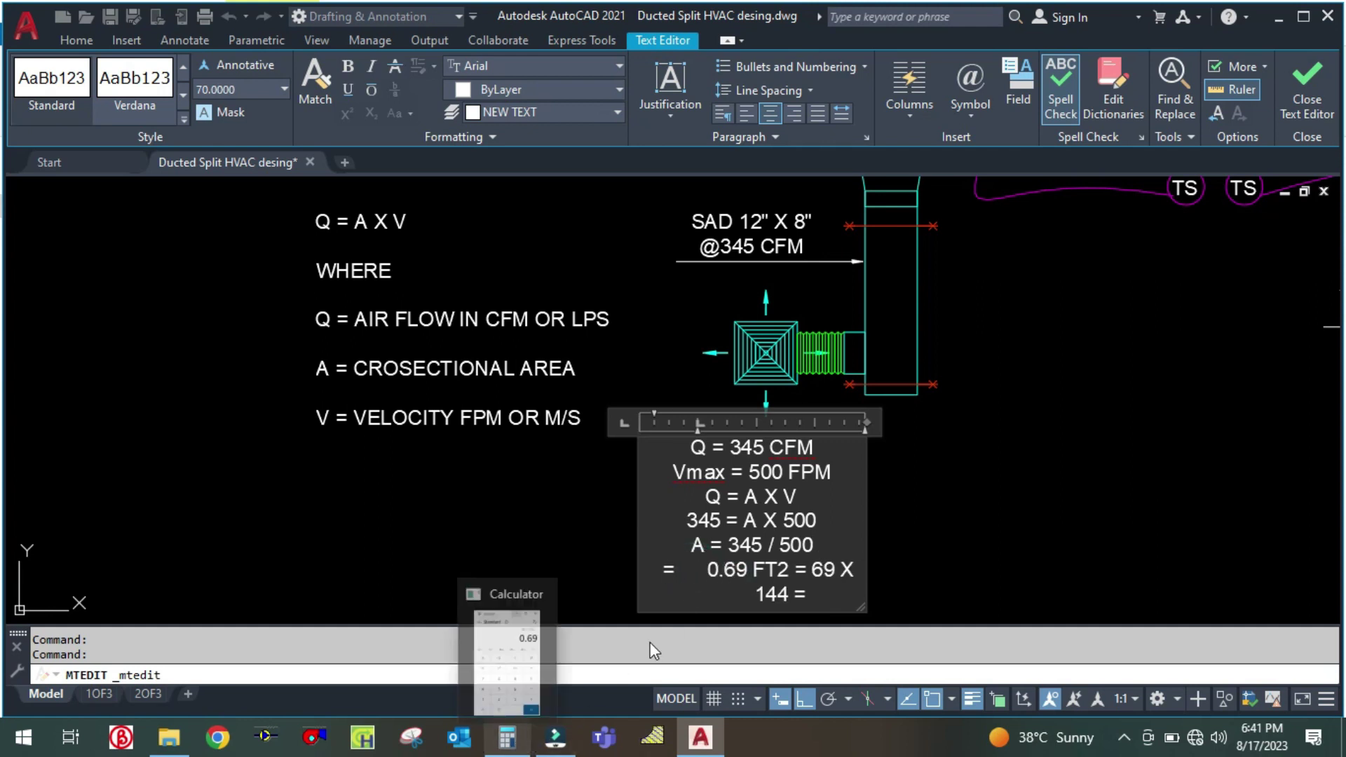
# Multiply 0.69 by 144 to get 99.36 and take its square root, about 9.97
pyautogui.click(508, 736)
pyautogui.press('*')
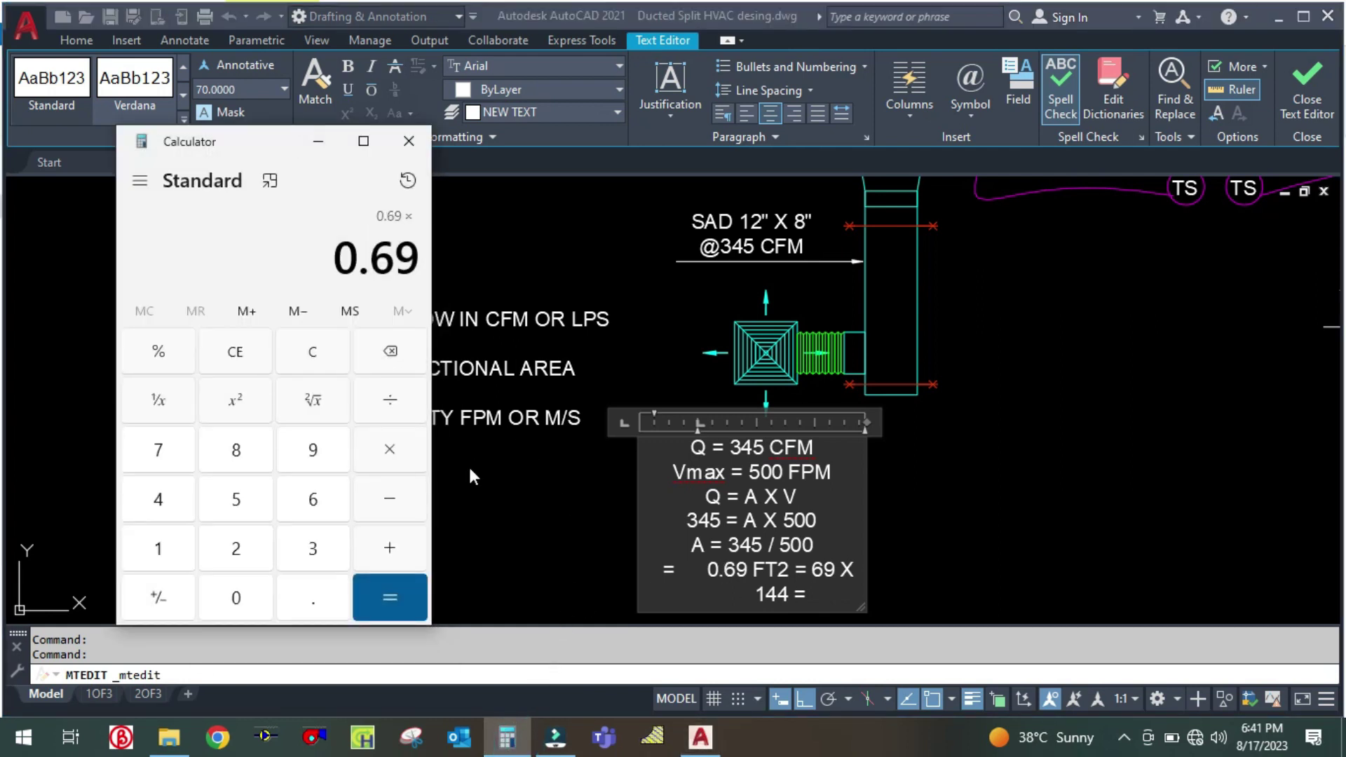
pyautogui.write('144')
pyautogui.press('Return')
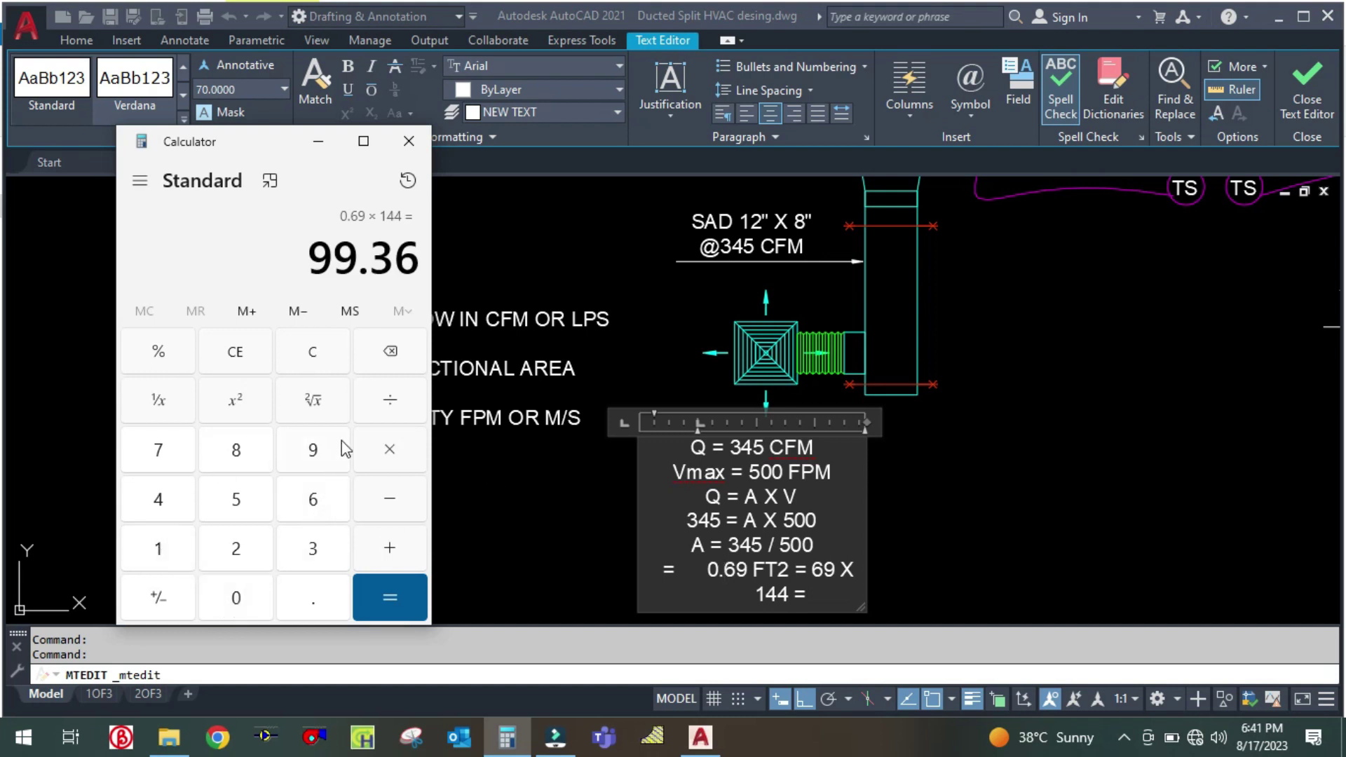
pyautogui.click(312, 400)
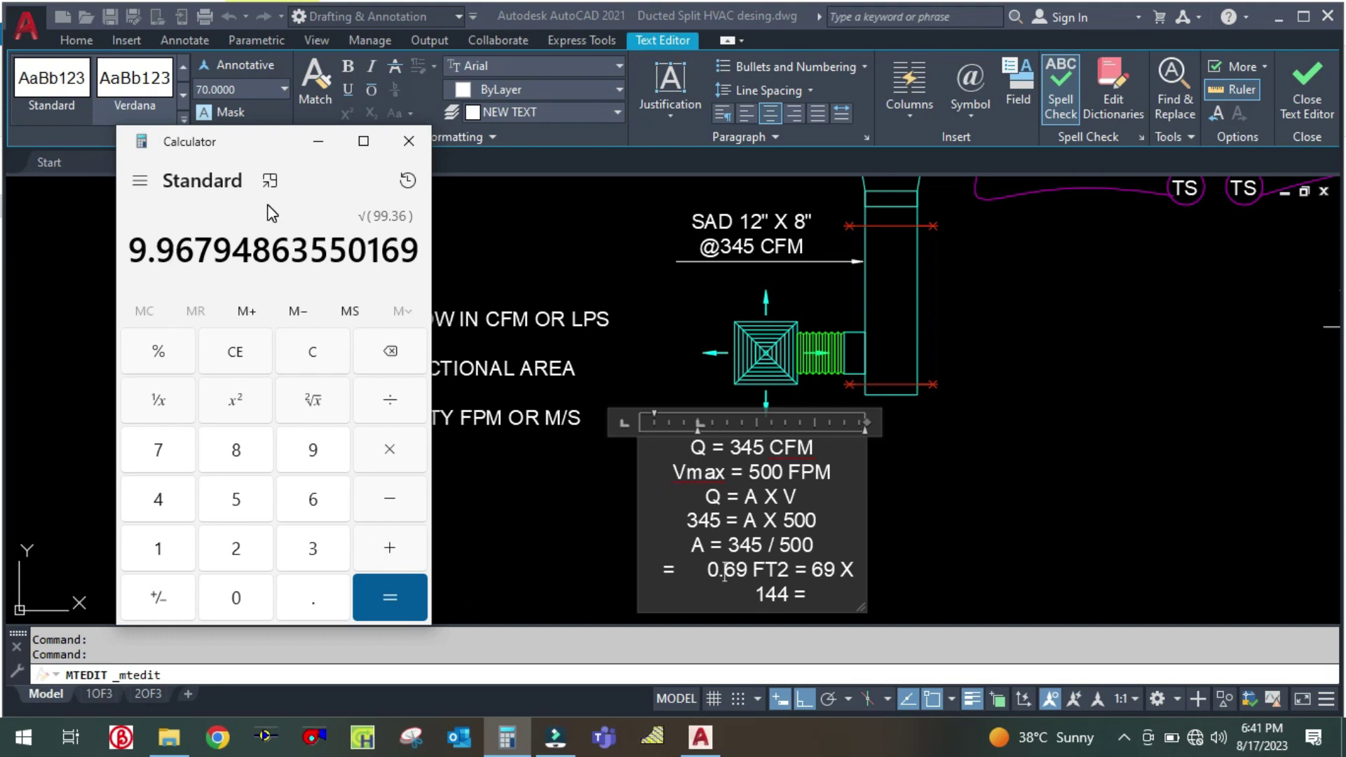
# Compute 10 × 25 = 250 and continue the note's last line with 10" = 250MM
pyautogui.click(318, 141)
pyautogui.click(507, 736)
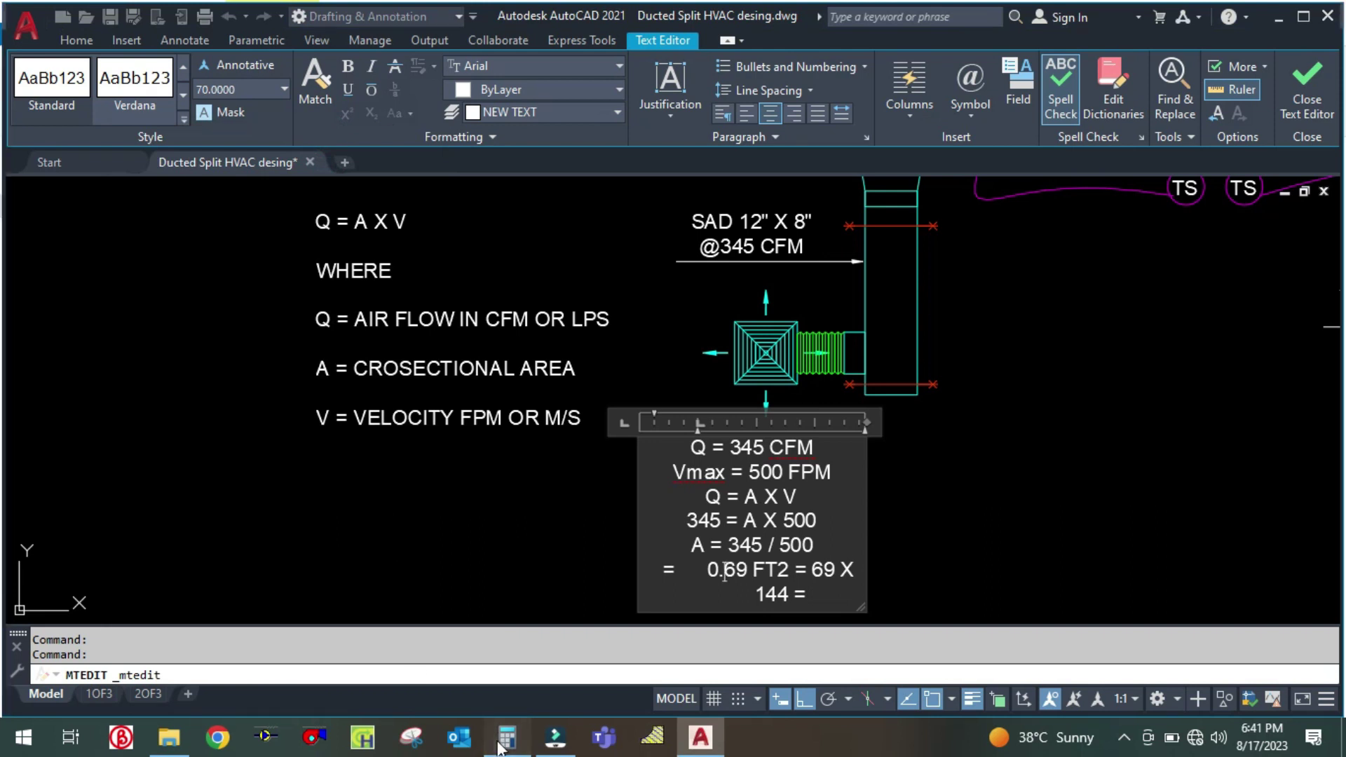
pyautogui.click(299, 357)
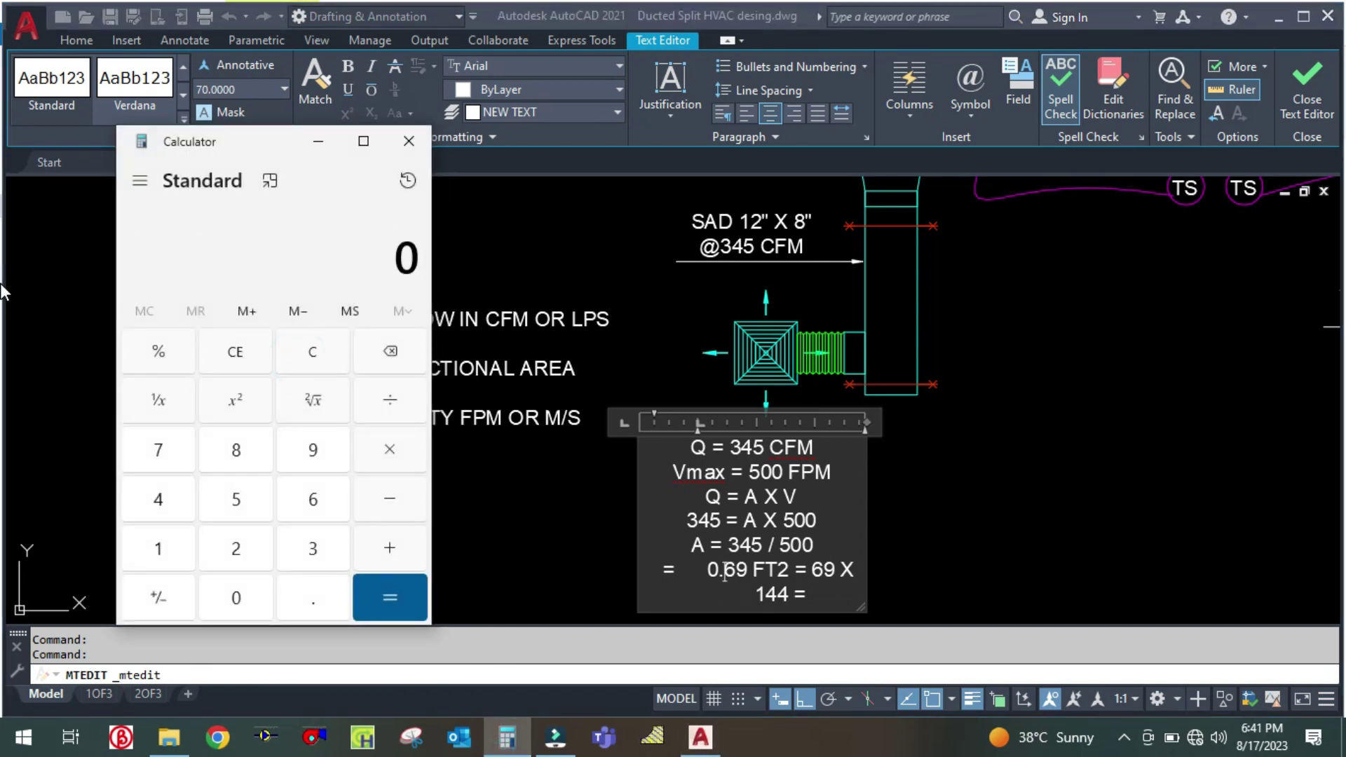
pyautogui.write('10*25')
pyautogui.press('Return')
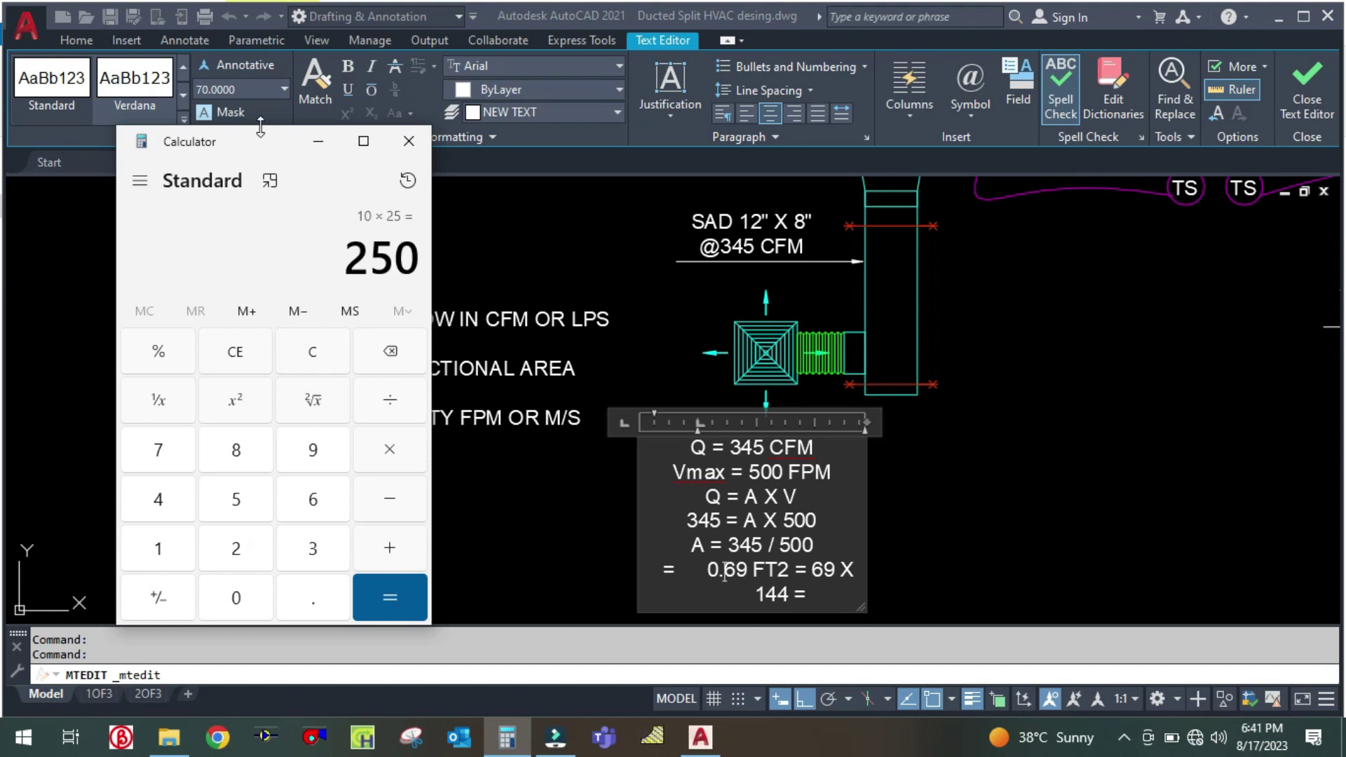
pyautogui.click(317, 141)
pyautogui.click(839, 595)
pyautogui.write('10"')
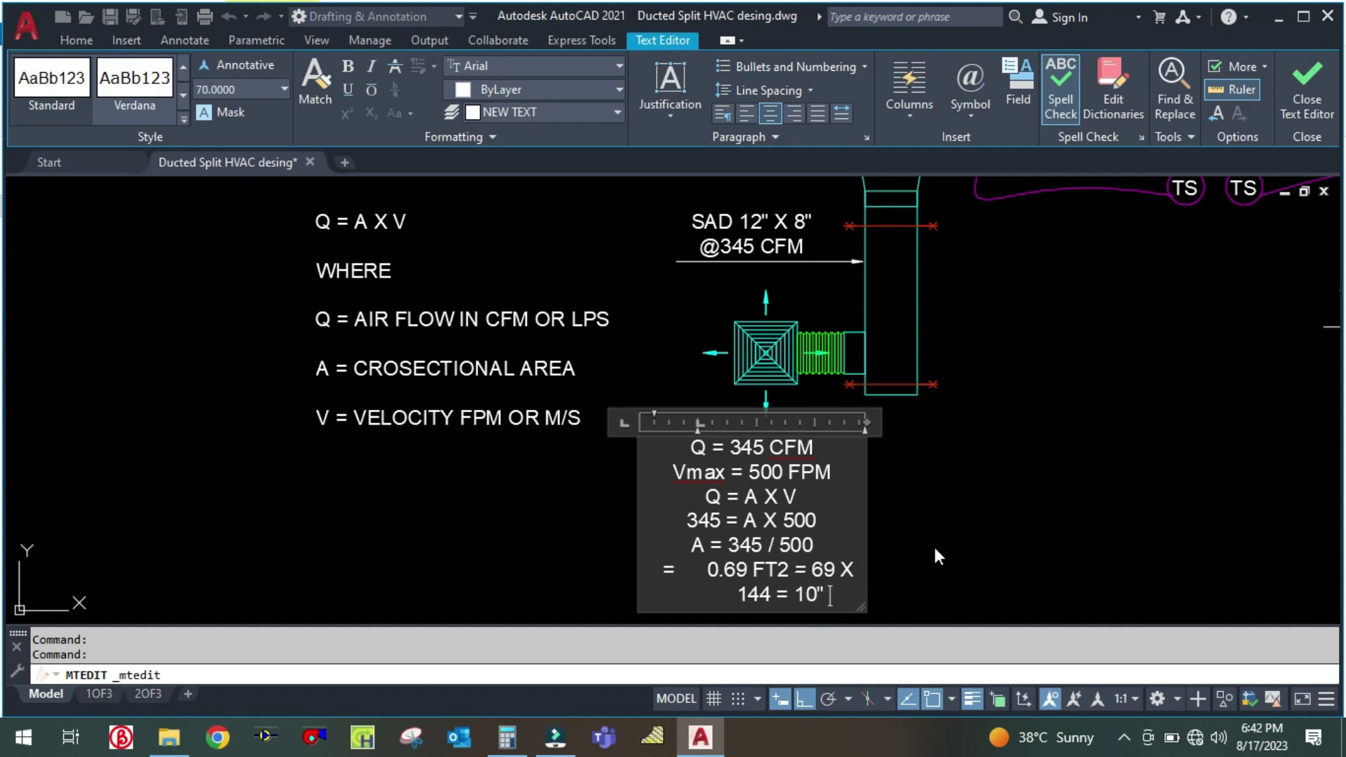
pyautogui.write(' =')
pyautogui.write(' 250MM')
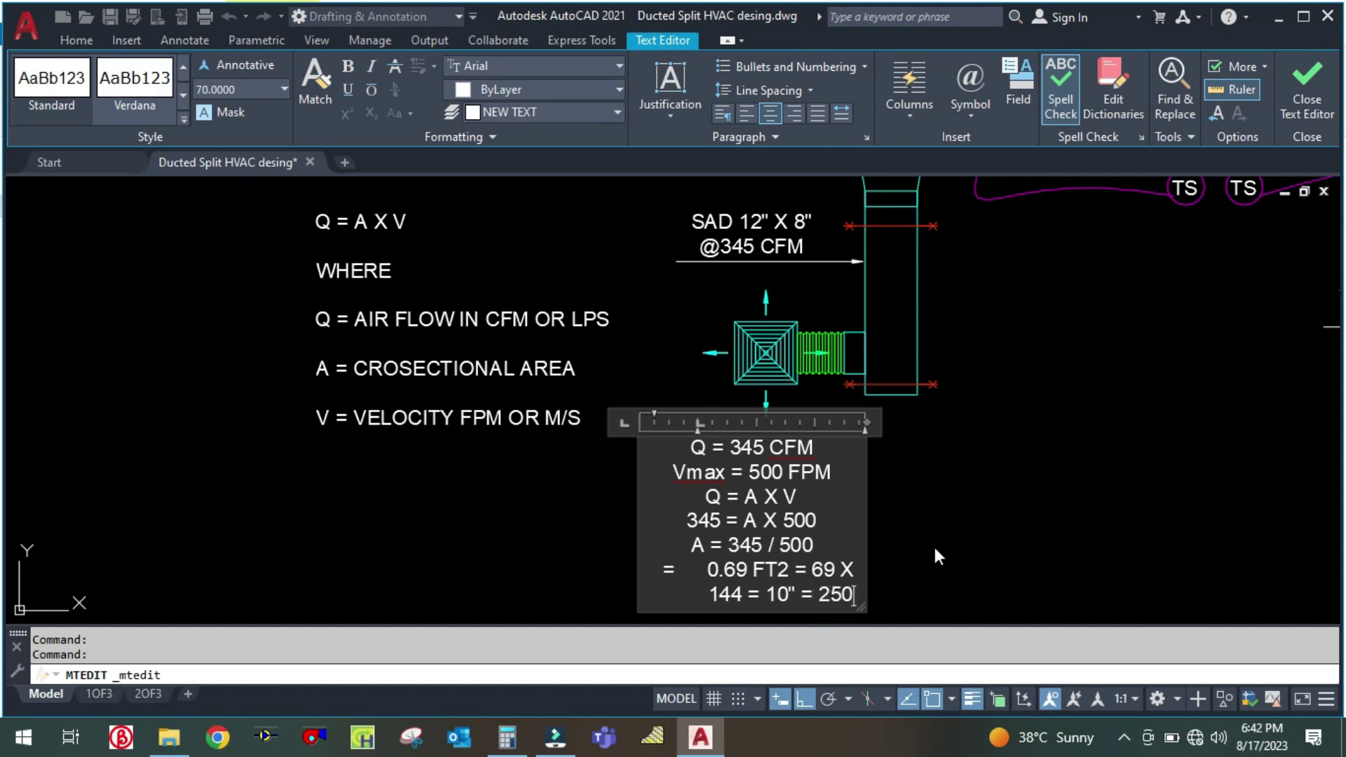
# Finish editing the calculation note and move it further left with MOVE
pyautogui.click(935, 549)
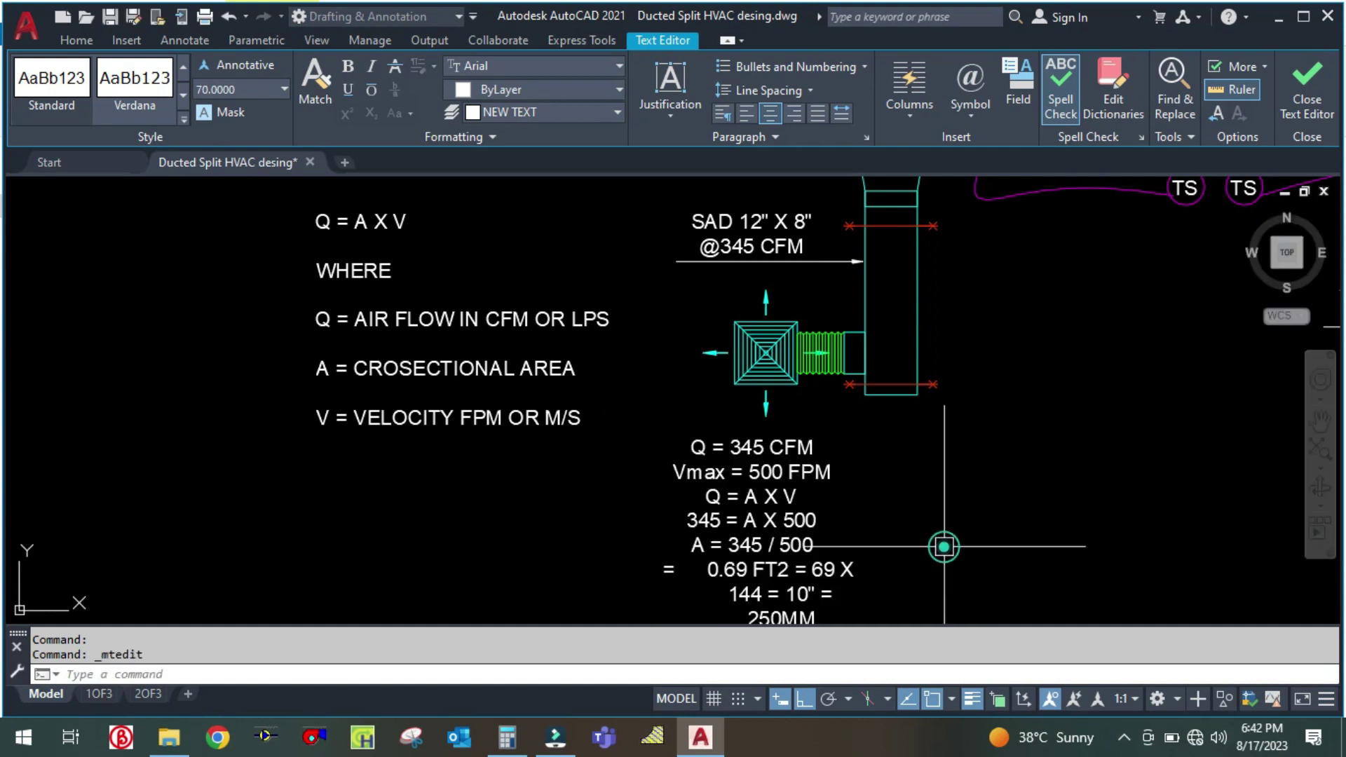
pyautogui.scroll(-3, 748, 480)
pyautogui.scroll(3, 747, 481)
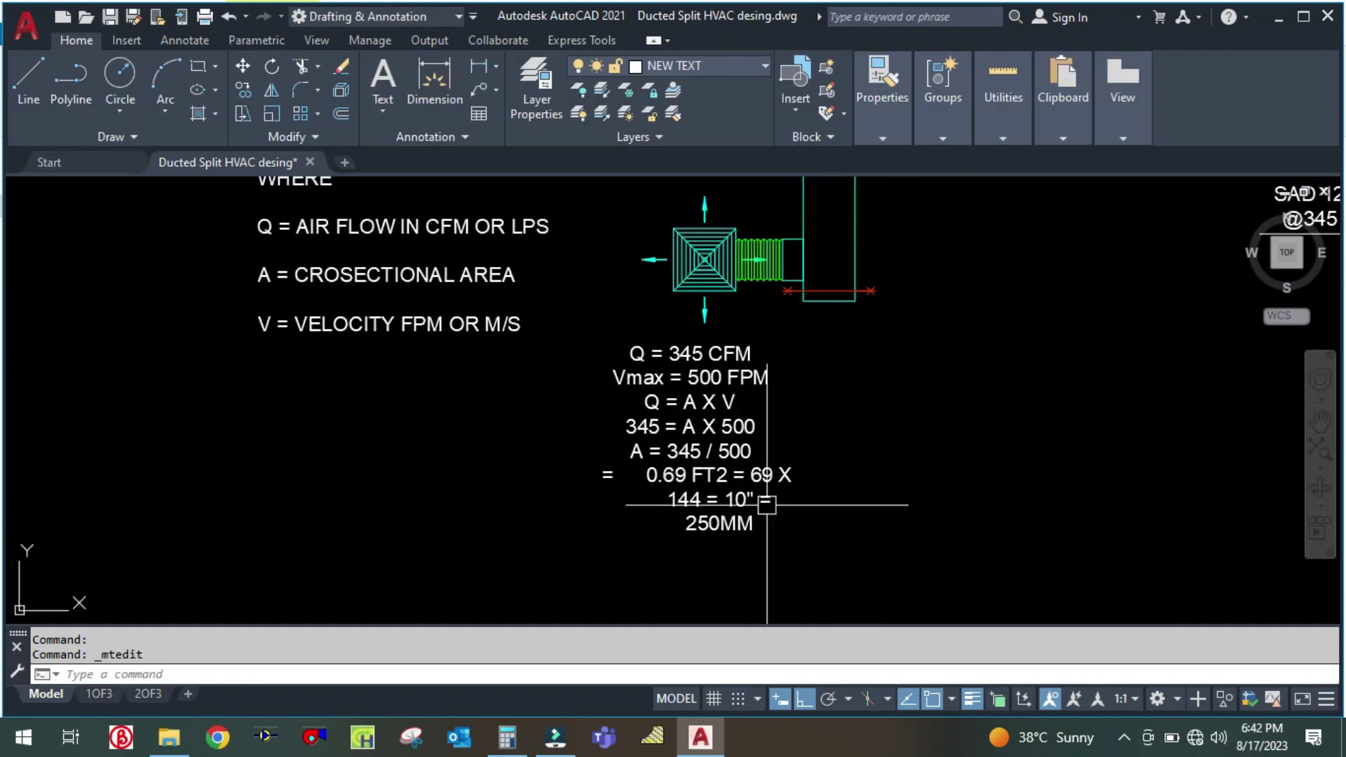
pyautogui.write('m')
pyautogui.press('Return')
pyautogui.click(771, 515)
pyautogui.press('Return')
pyautogui.click(913, 513)
pyautogui.click(820, 532)
# Move the calculation note again so it sits beneath the Q = A X V definitions
pyautogui.press('Return')
pyautogui.click(659, 477)
pyautogui.press('Return')
pyautogui.click(1018, 468)
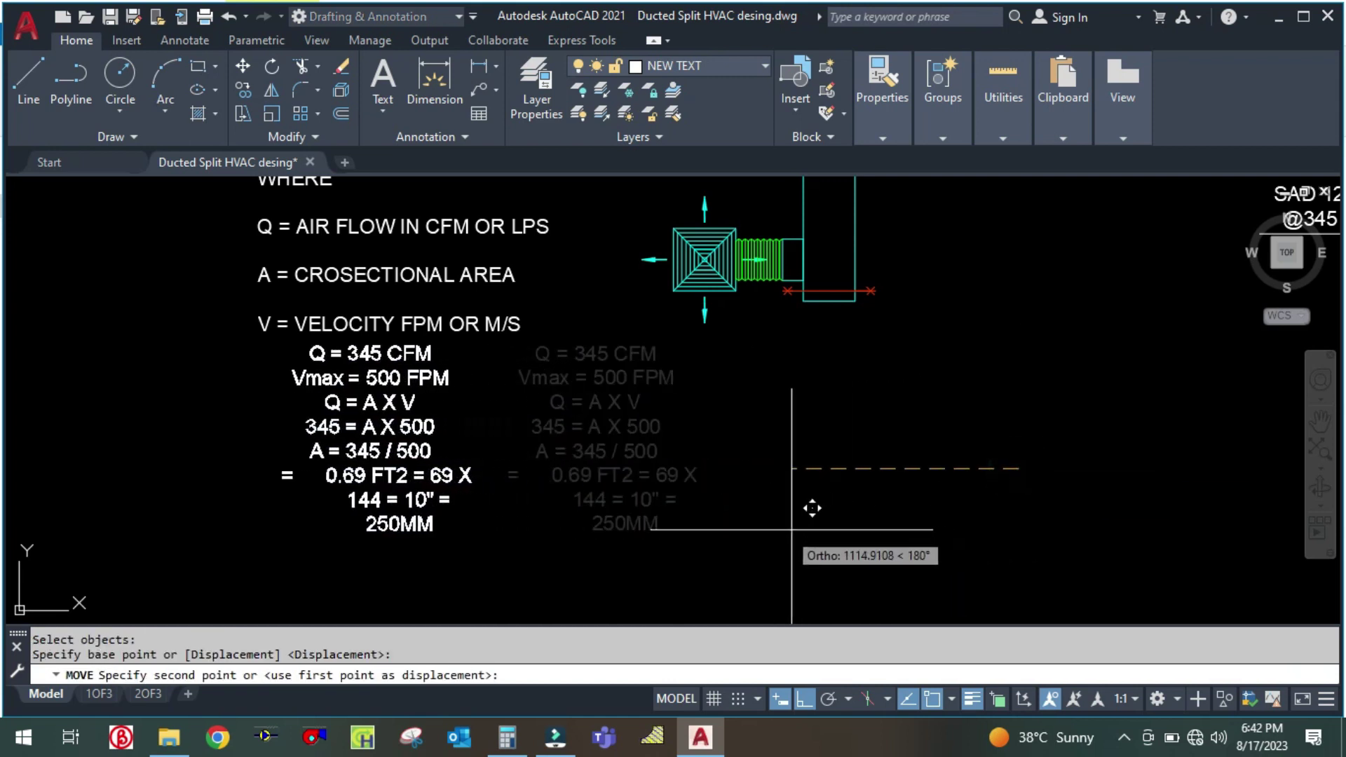
pyautogui.click(758, 466)
pyautogui.moveTo(738, 398); pyautogui.dragTo(718, 481, button='middle')
pyautogui.scroll(3, 673, 340)
pyautogui.scroll(-5, 666, 416)
pyautogui.scroll(2, 666, 415)
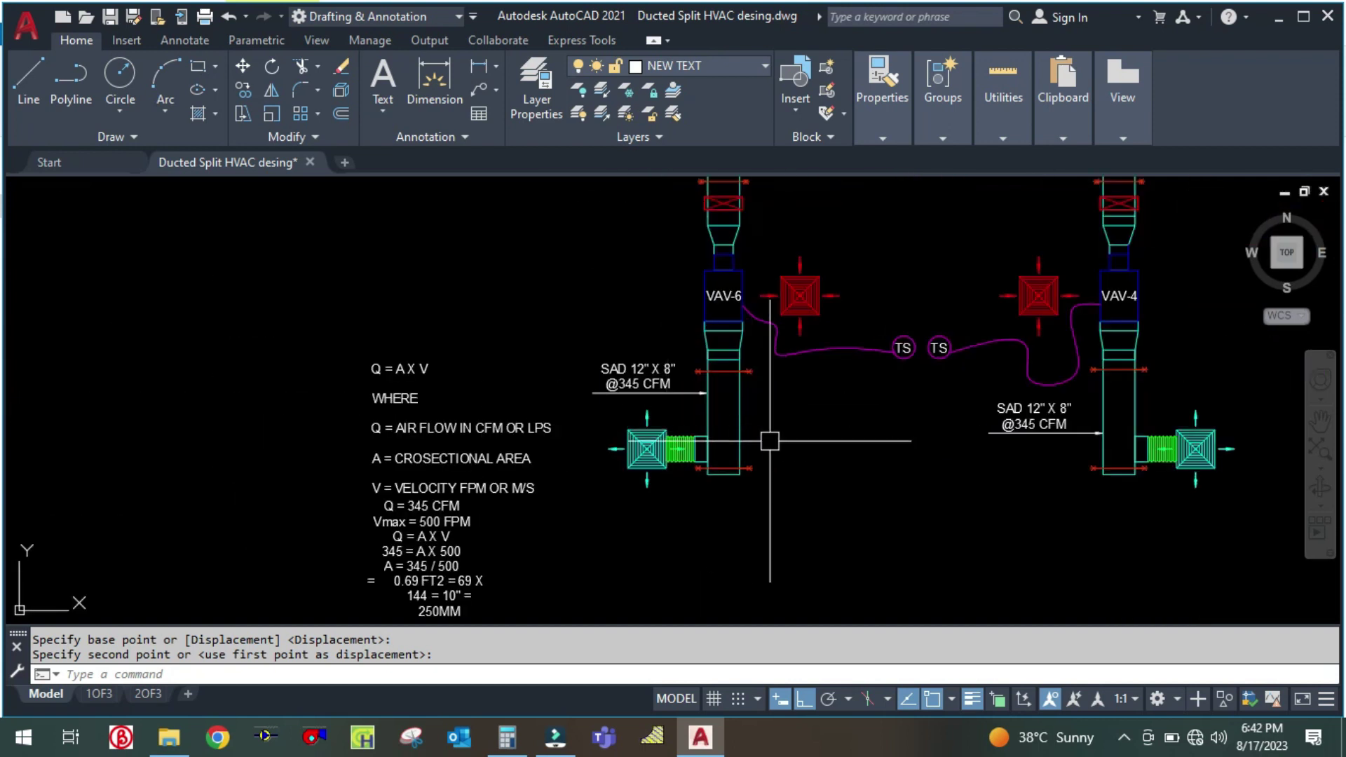
pyautogui.scroll(-2, 774, 439)
pyautogui.moveTo(814, 282); pyautogui.dragTo(834, 415, button='middle')
pyautogui.scroll(3, 811, 403)
pyautogui.scroll(-3, 806, 392)
pyautogui.scroll(3, 792, 293)
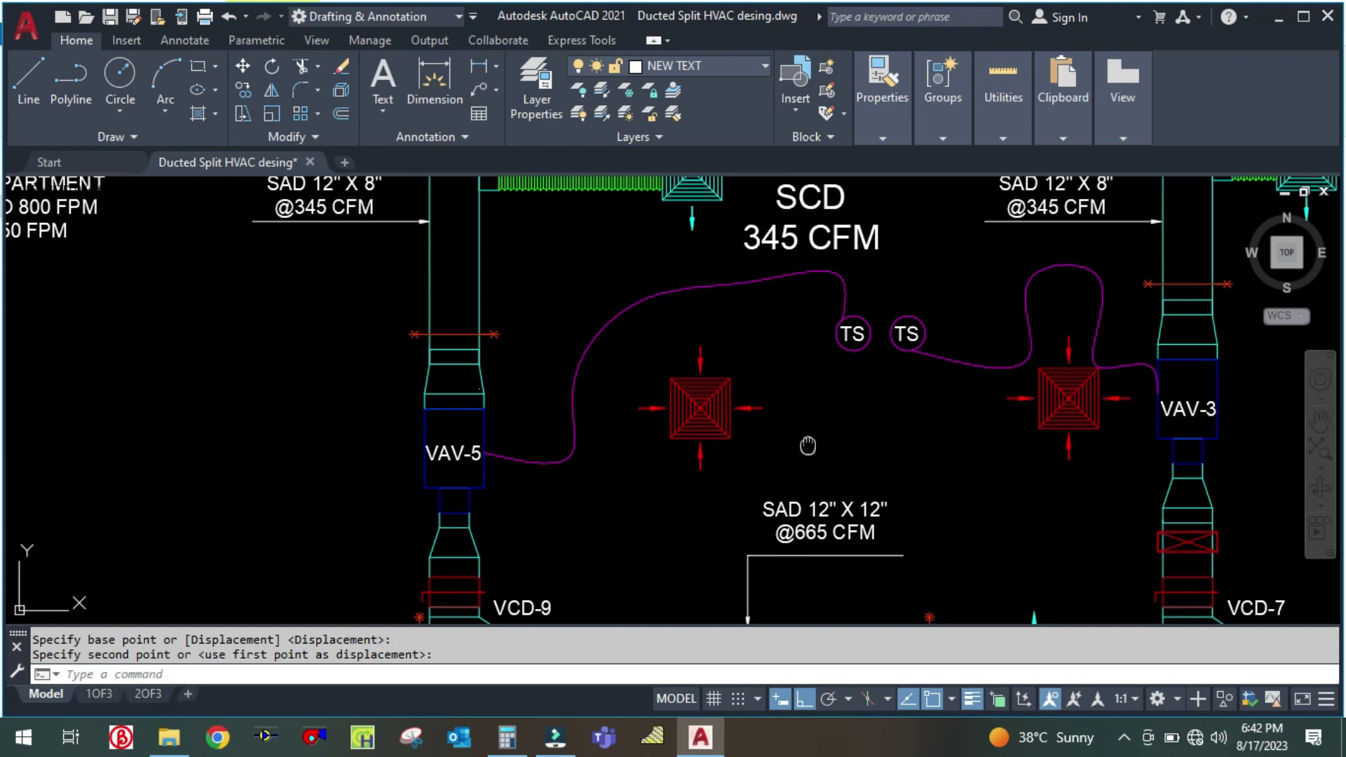
pyautogui.scroll(-4, 806, 298)
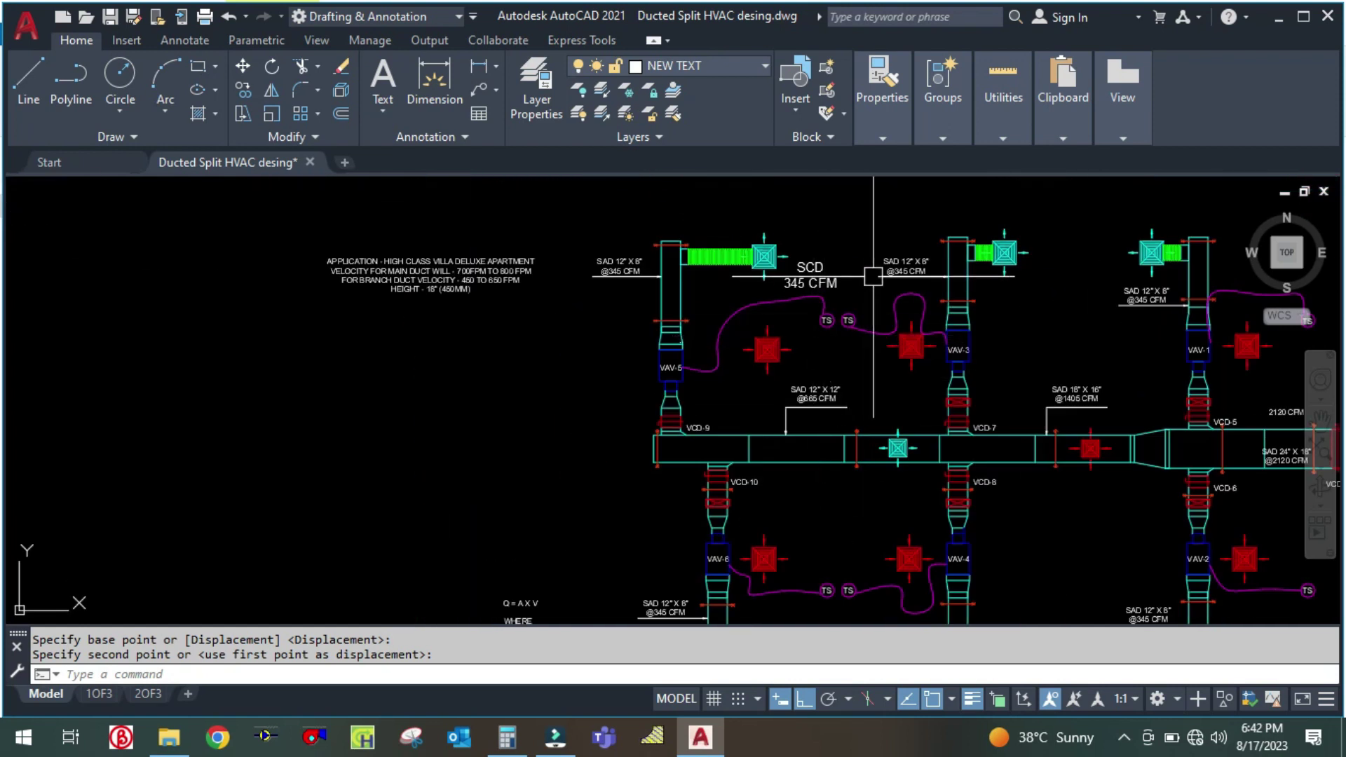
pyautogui.scroll(3, 841, 287)
pyautogui.scroll(-3, 869, 287)
pyautogui.scroll(2, 607, 281)
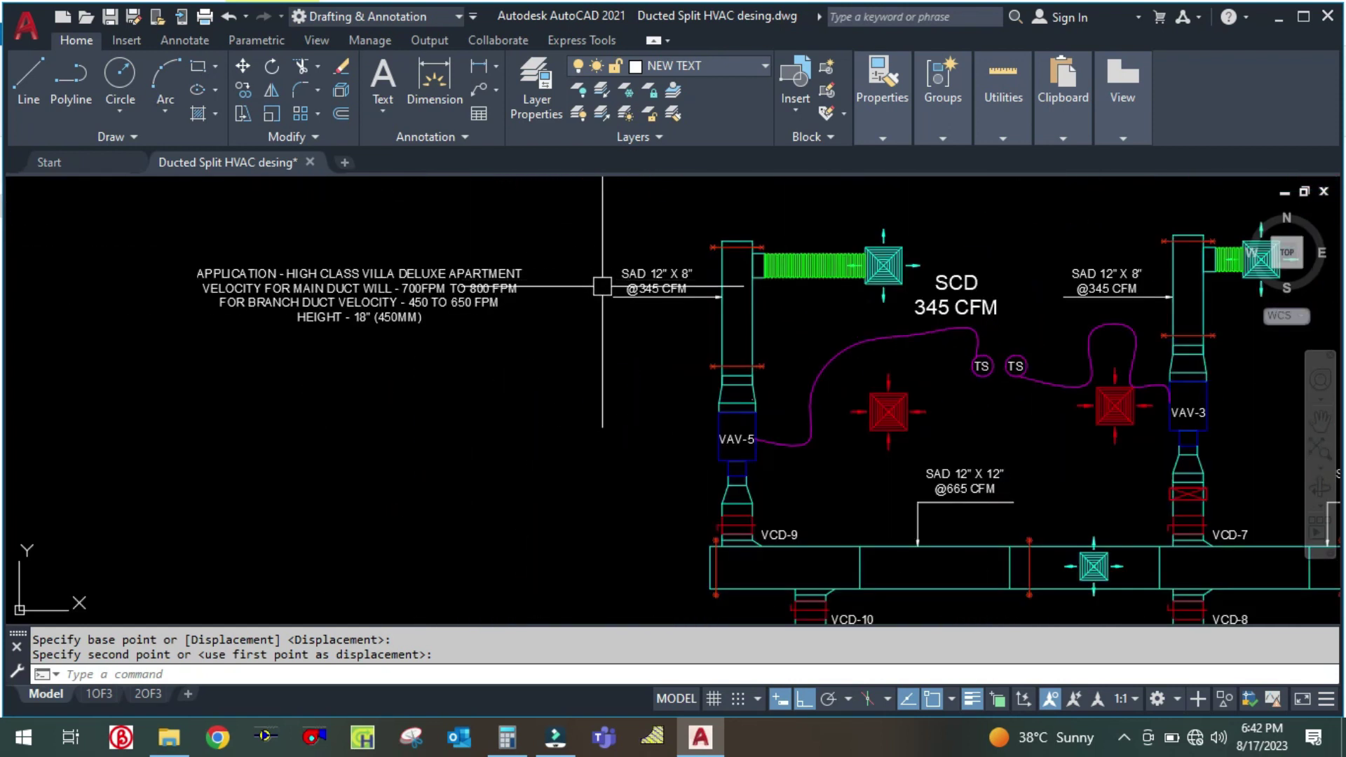
pyautogui.scroll(-3, 715, 319)
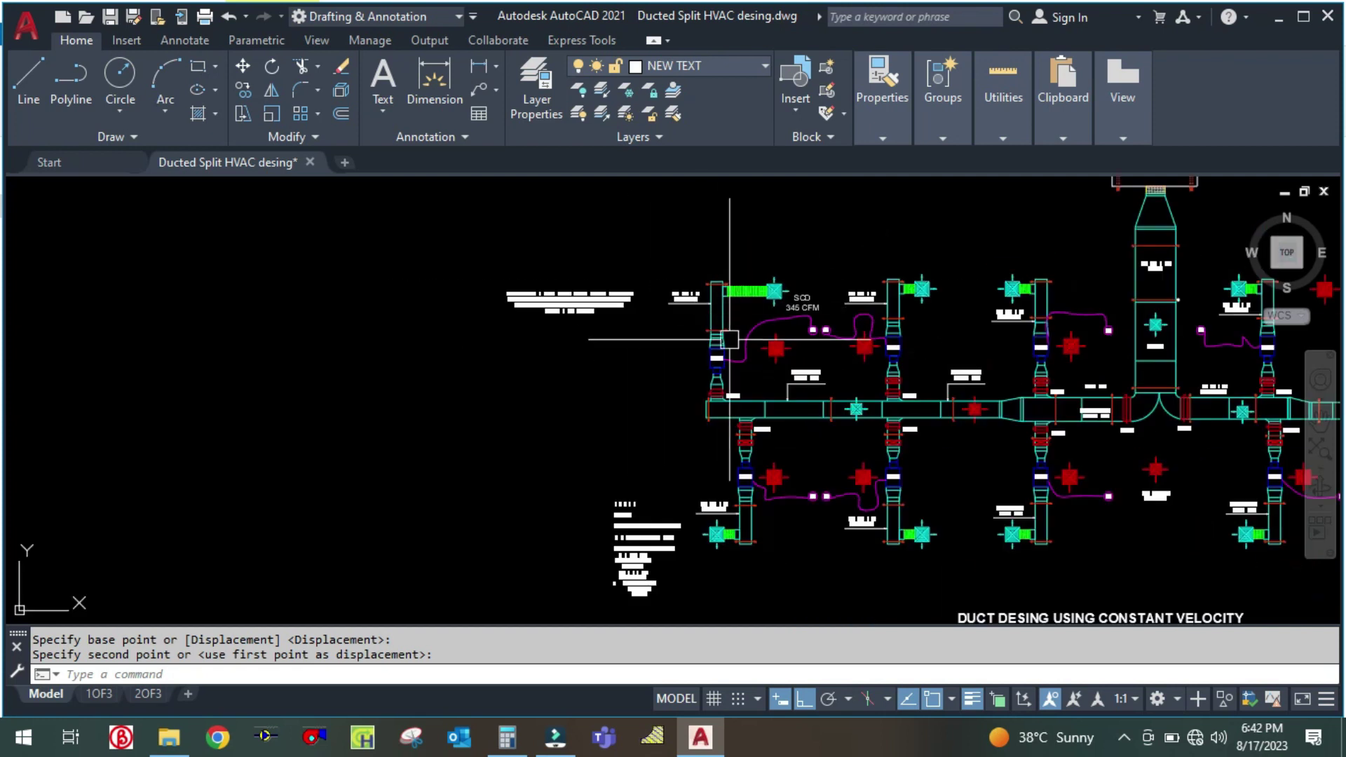
pyautogui.scroll(3, 726, 371)
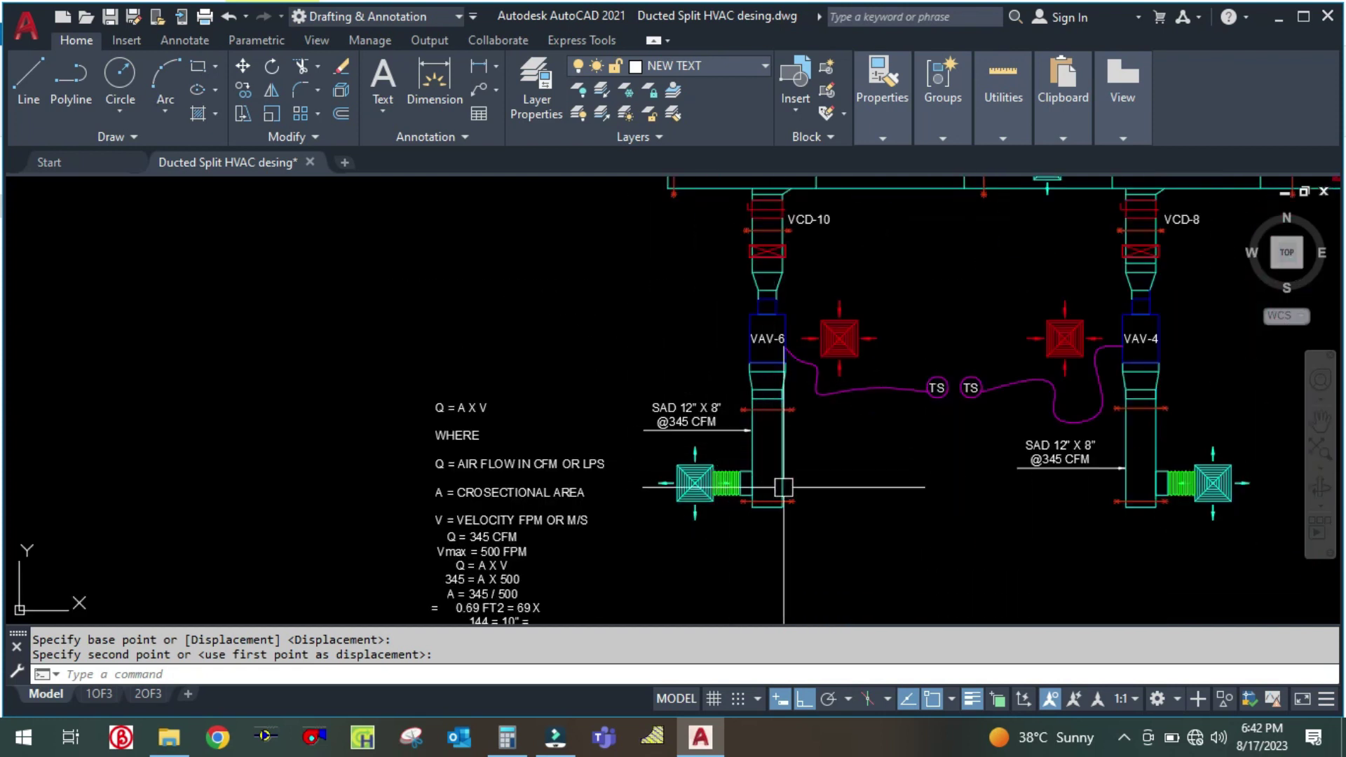
pyautogui.scroll(3, 771, 413)
pyautogui.scroll(-3, 817, 475)
pyautogui.scroll(-4, 802, 349)
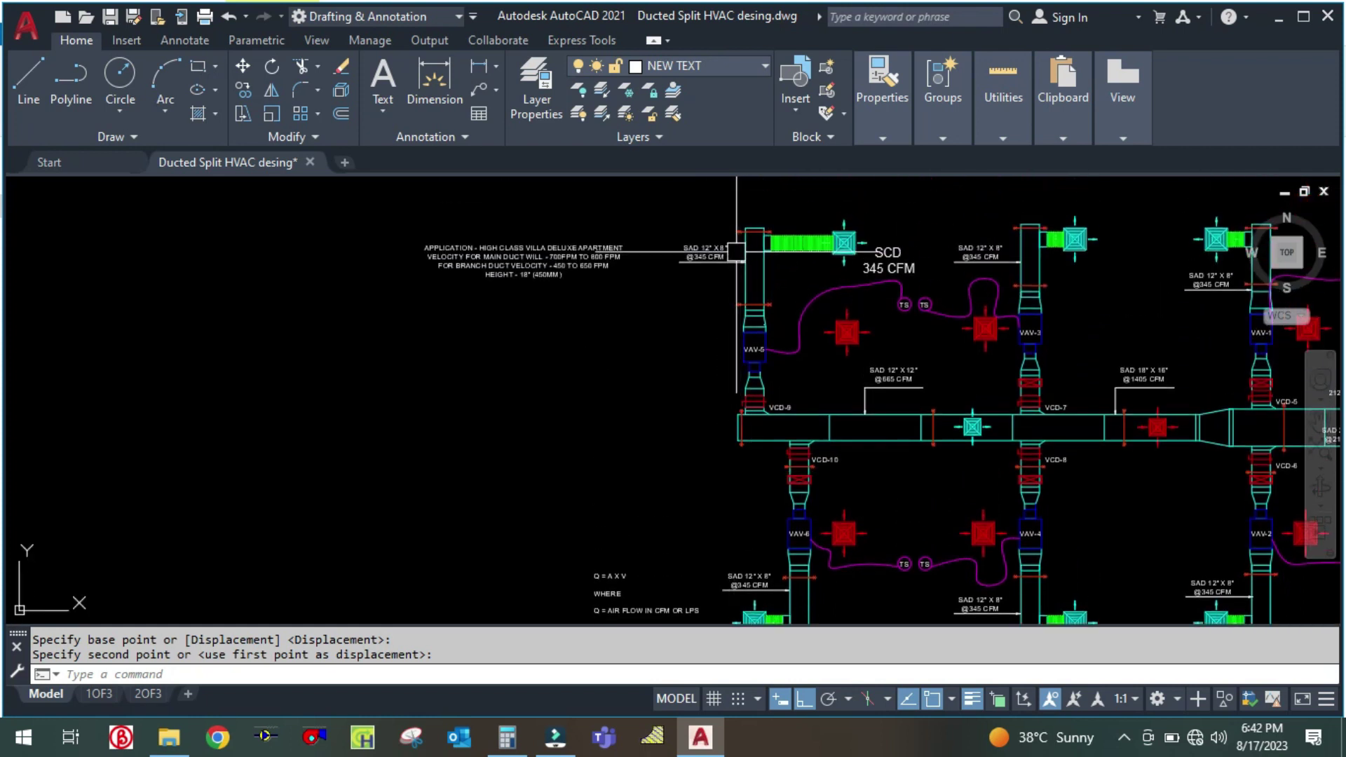
pyautogui.scroll(4, 738, 250)
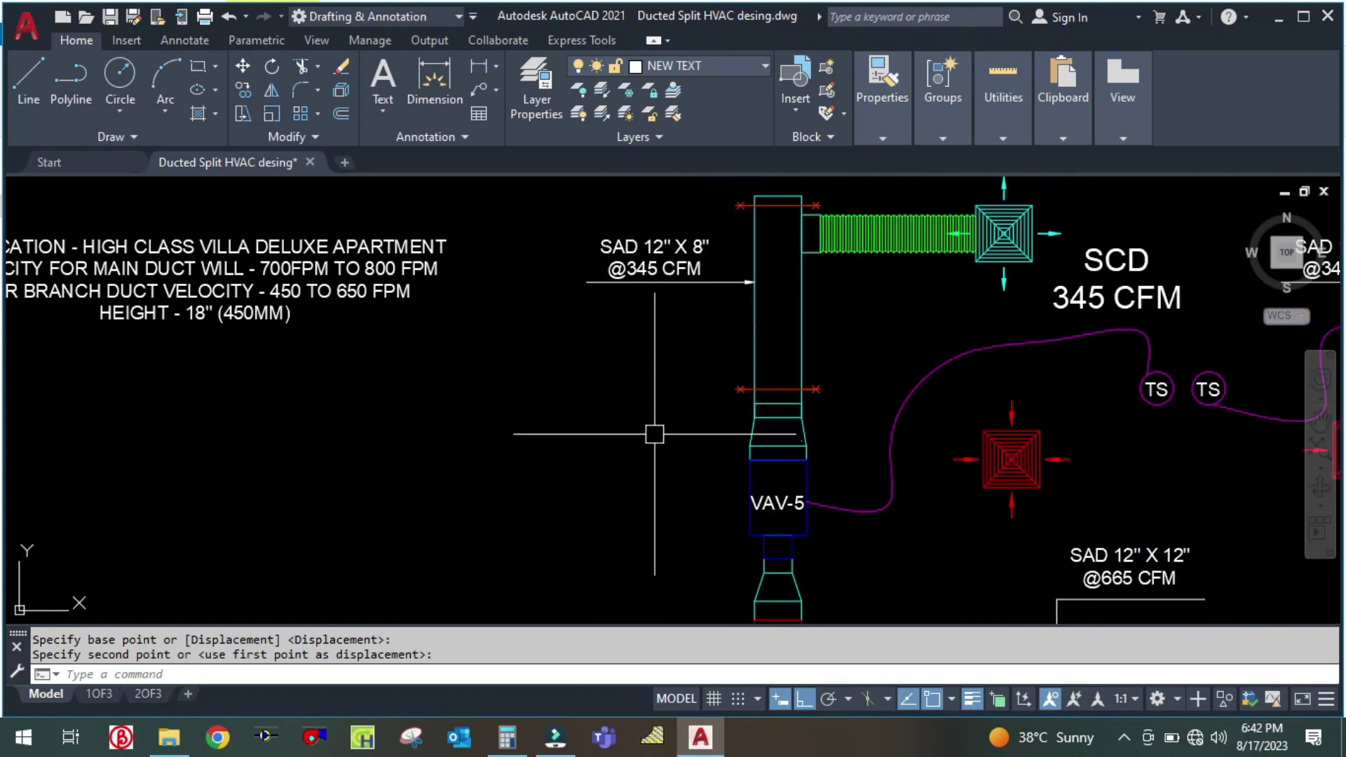
pyautogui.moveTo(655, 433); pyautogui.dragTo(666, 389, button='middle')
pyautogui.scroll(-3, 667, 388)
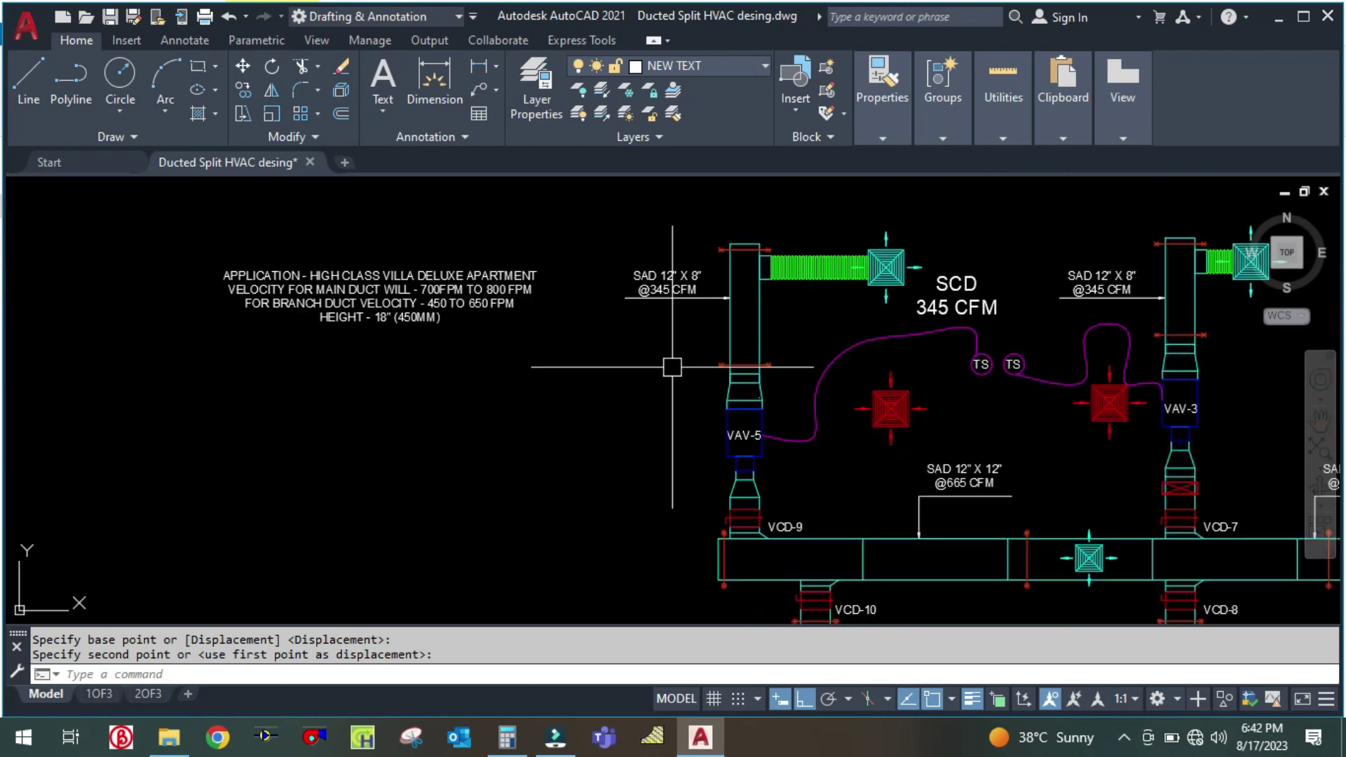
pyautogui.scroll(3, 690, 287)
pyautogui.scroll(-3, 655, 295)
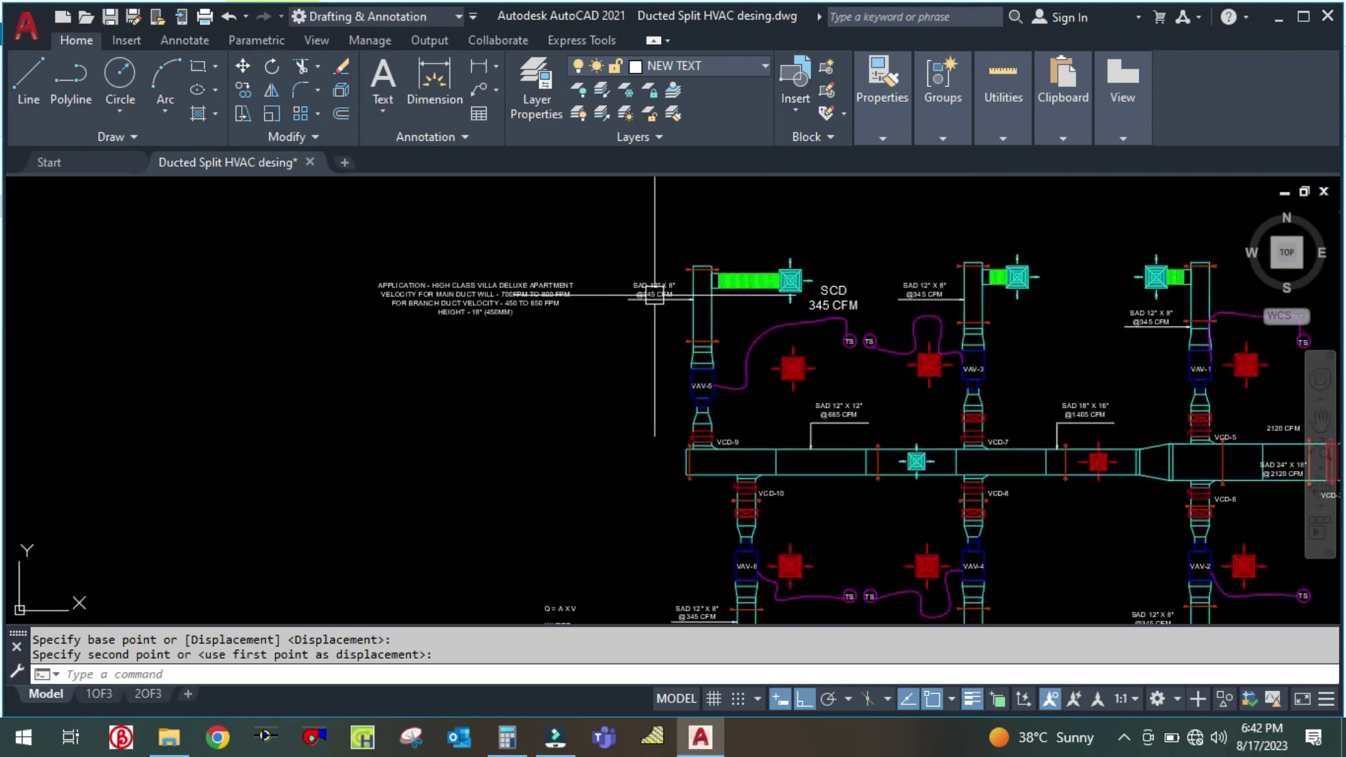
pyautogui.scroll(3, 912, 295)
pyautogui.scroll(-5, 687, 232)
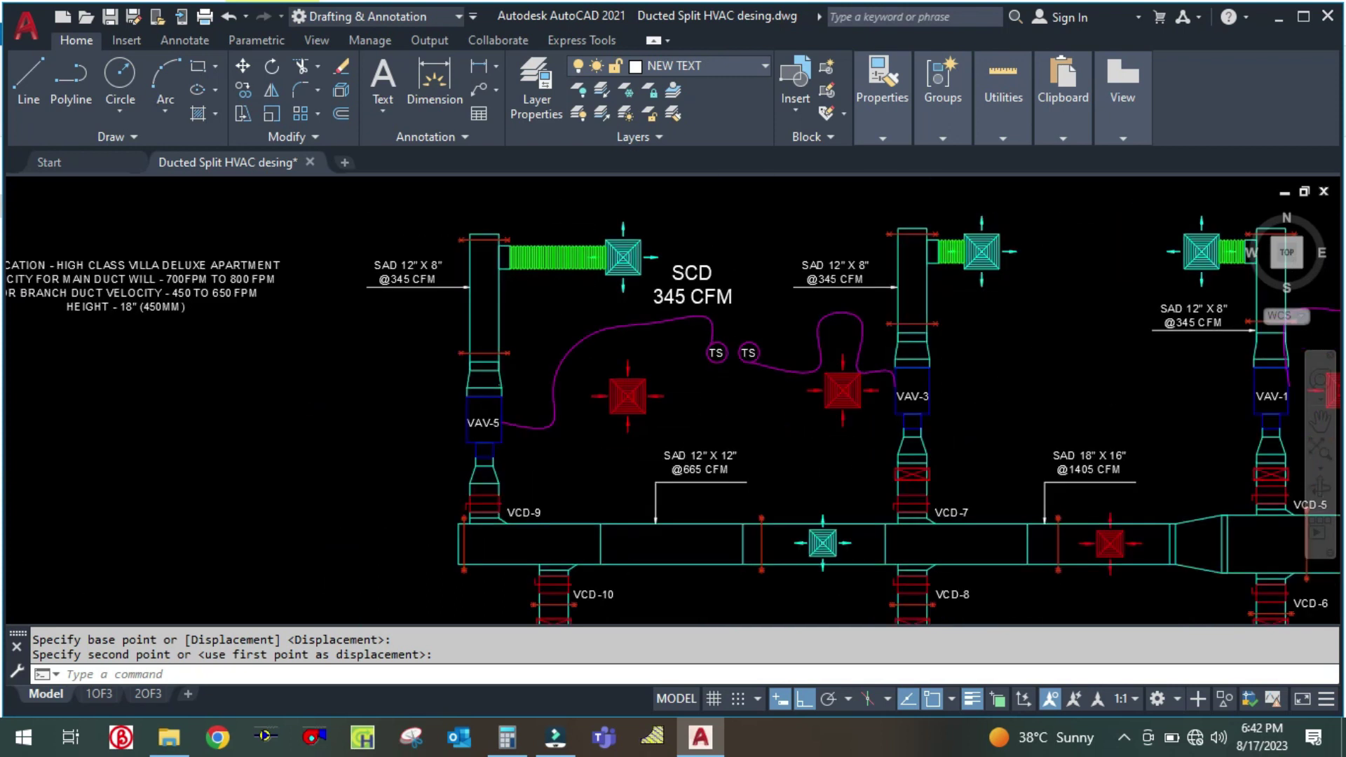
pyautogui.scroll(5, 622, 466)
pyautogui.scroll(2, 681, 370)
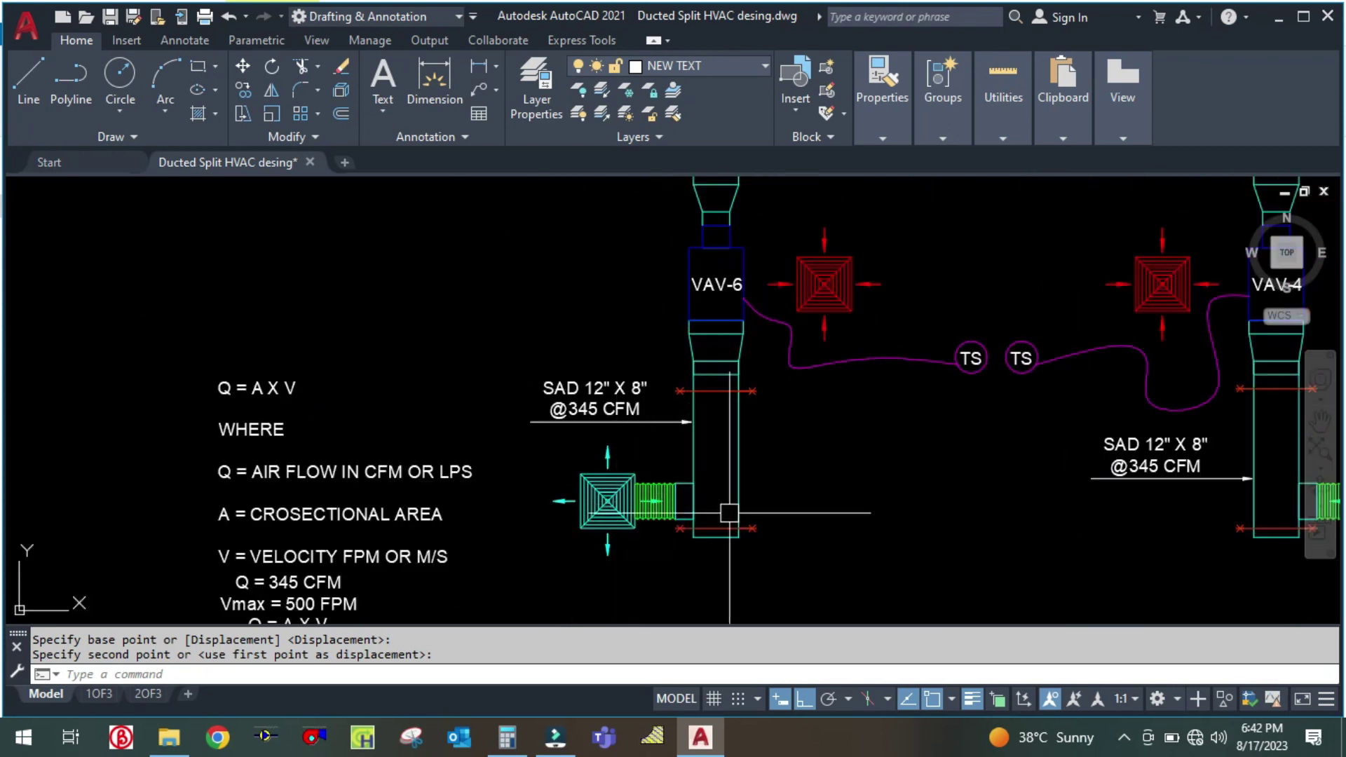
pyautogui.moveTo(490, 564); pyautogui.dragTo(500, 521, button='middle')
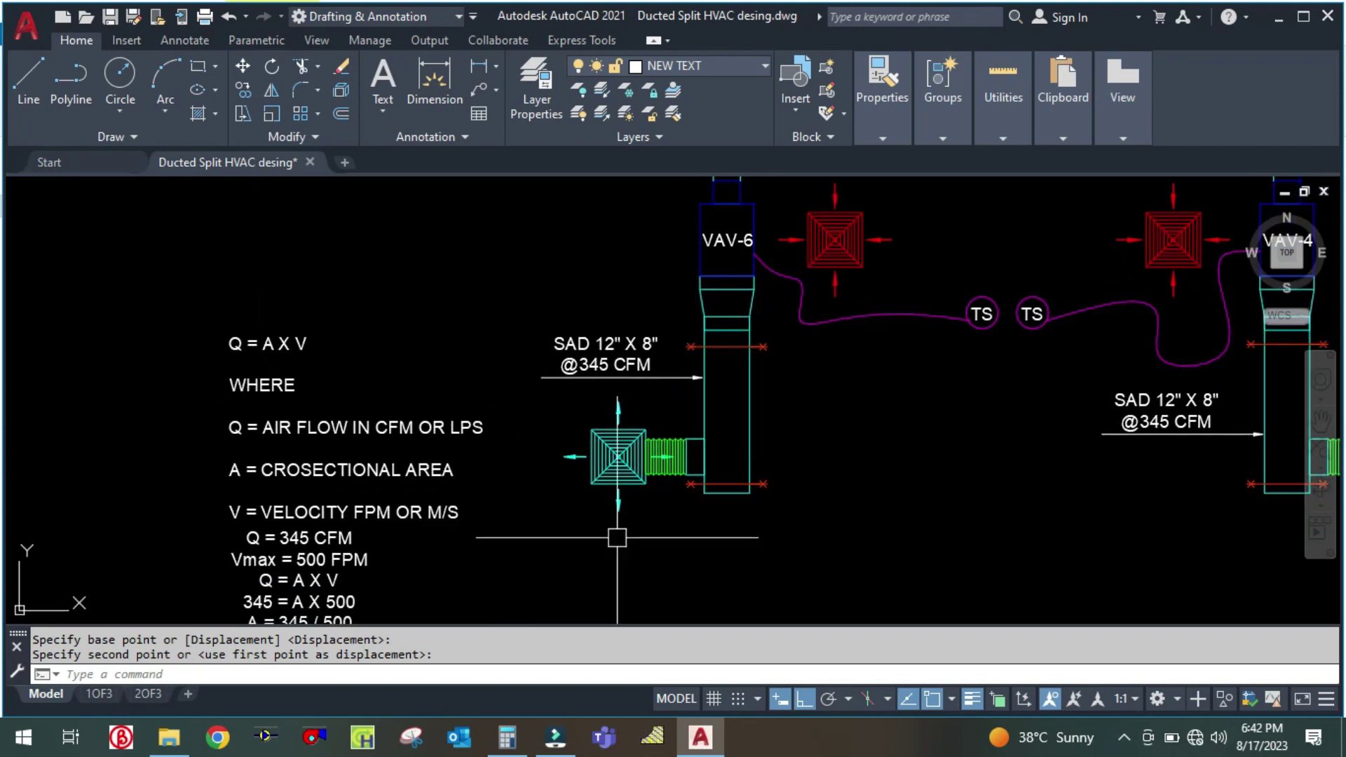
pyautogui.moveTo(804, 505); pyautogui.dragTo(798, 449, button='middle')
pyautogui.scroll(-1, 797, 449)
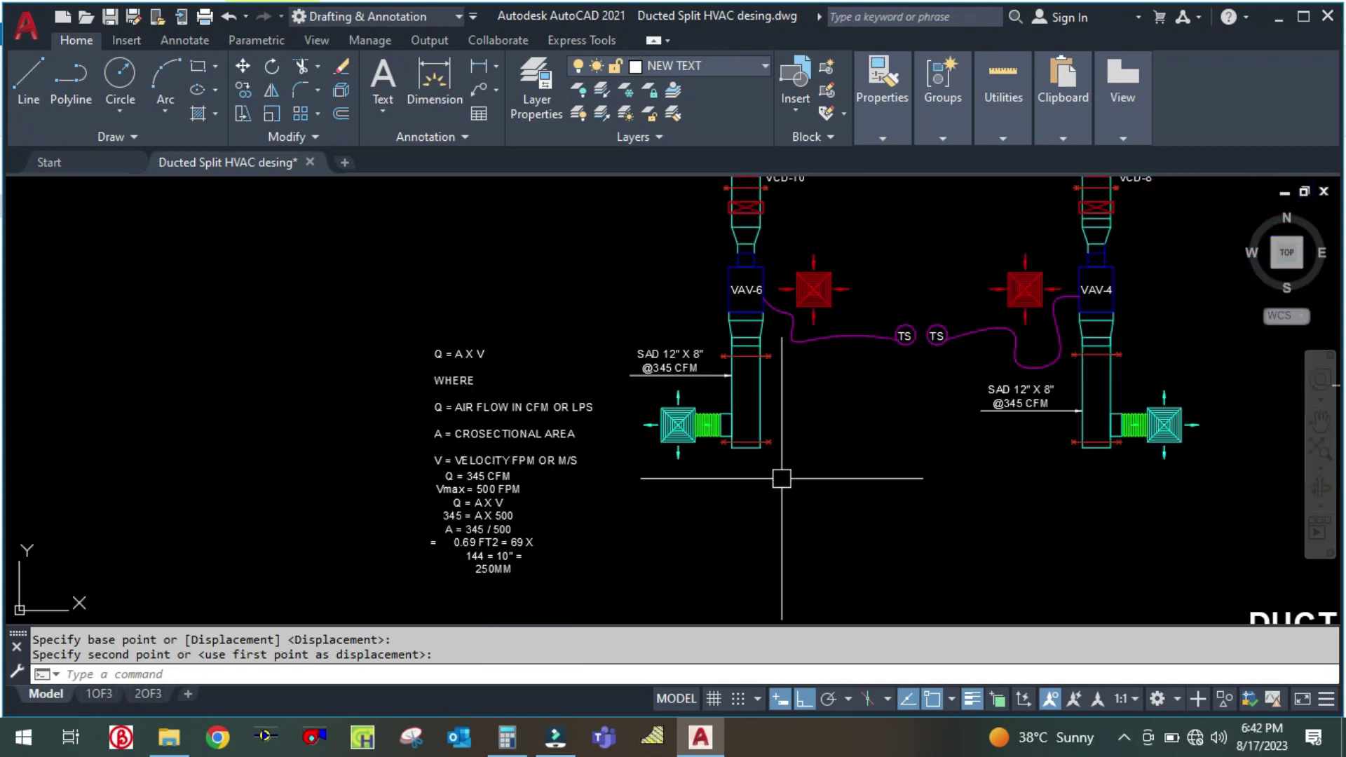
pyautogui.scroll(-1, 885, 459)
pyautogui.moveTo(885, 460)
pyautogui.mouseDown(button='middle')
pyautogui.moveTo(823, 485)
pyautogui.moveTo(705, 480)
pyautogui.mouseUp(button='middle')
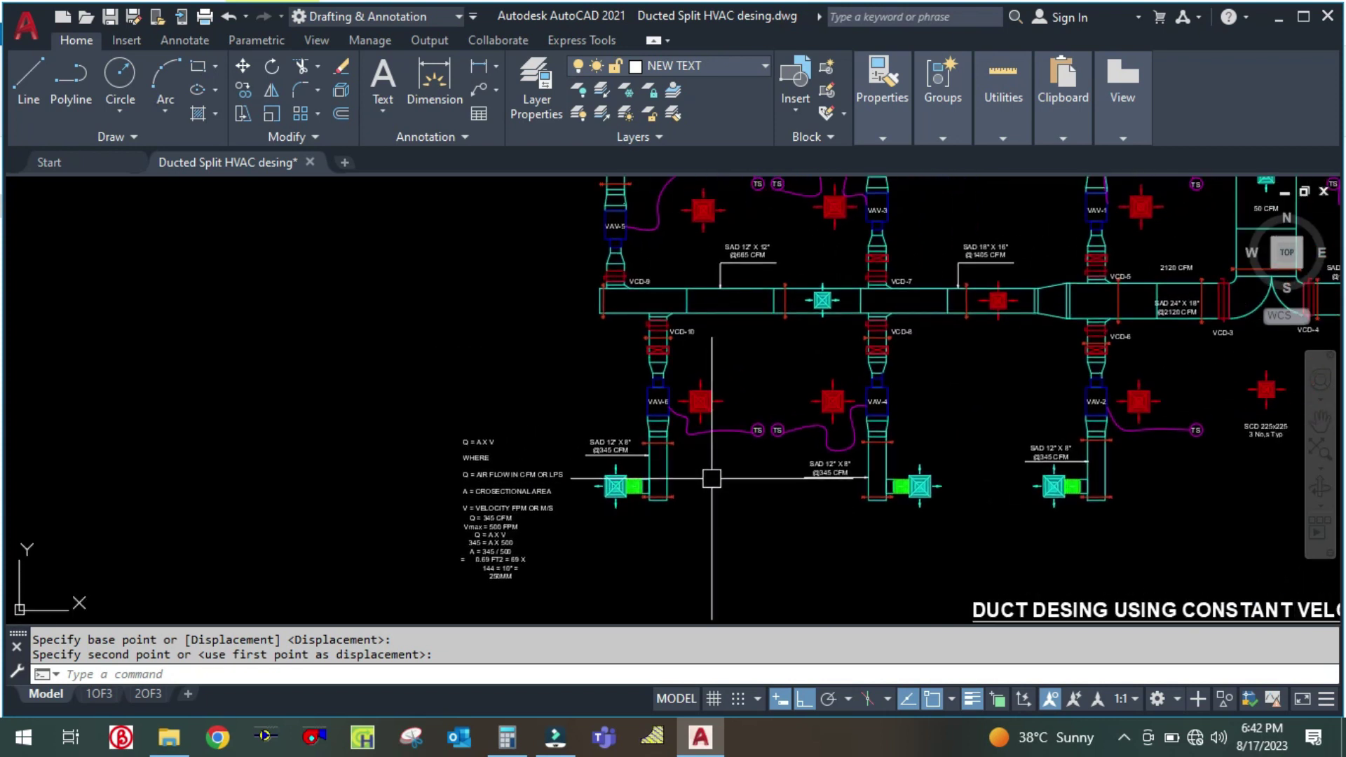
pyautogui.scroll(2, 706, 478)
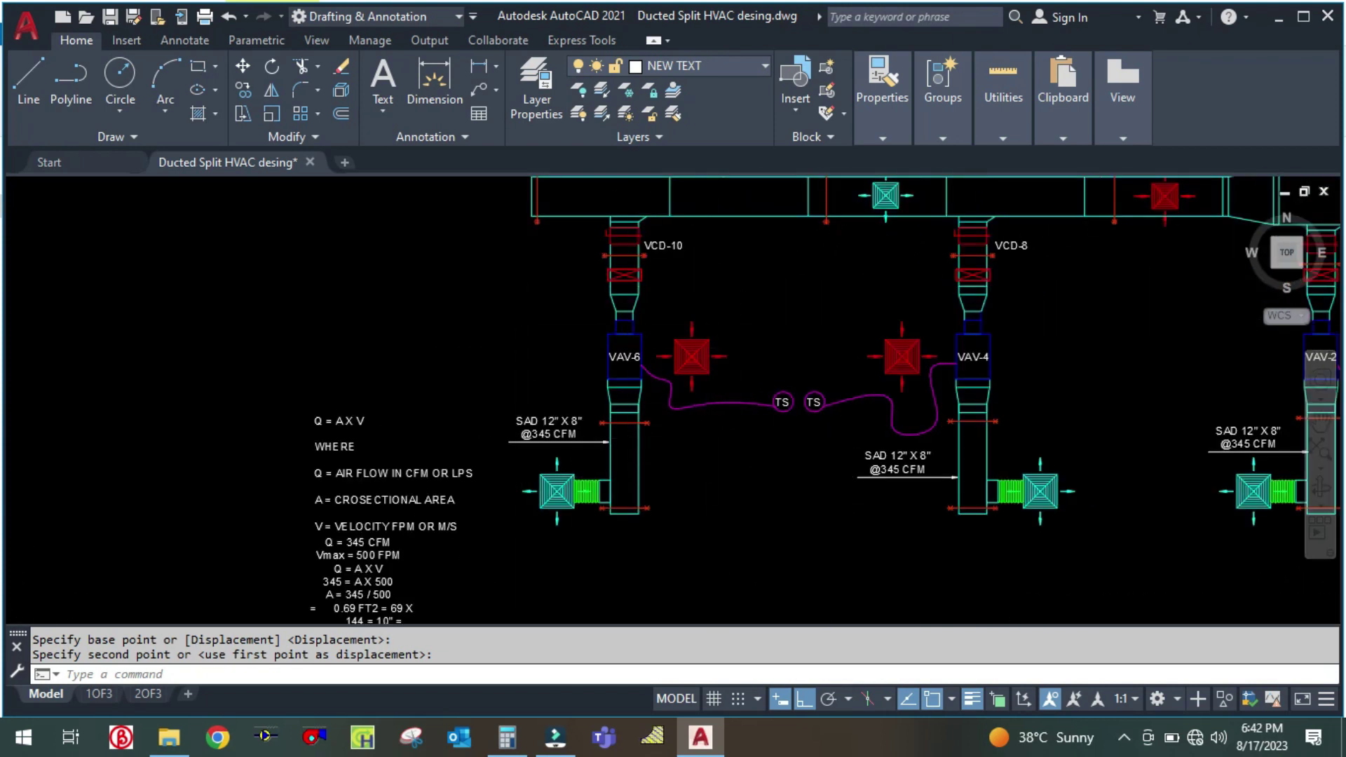
pyautogui.scroll(2, 687, 355)
pyautogui.scroll(-3, 720, 310)
pyautogui.scroll(2, 725, 358)
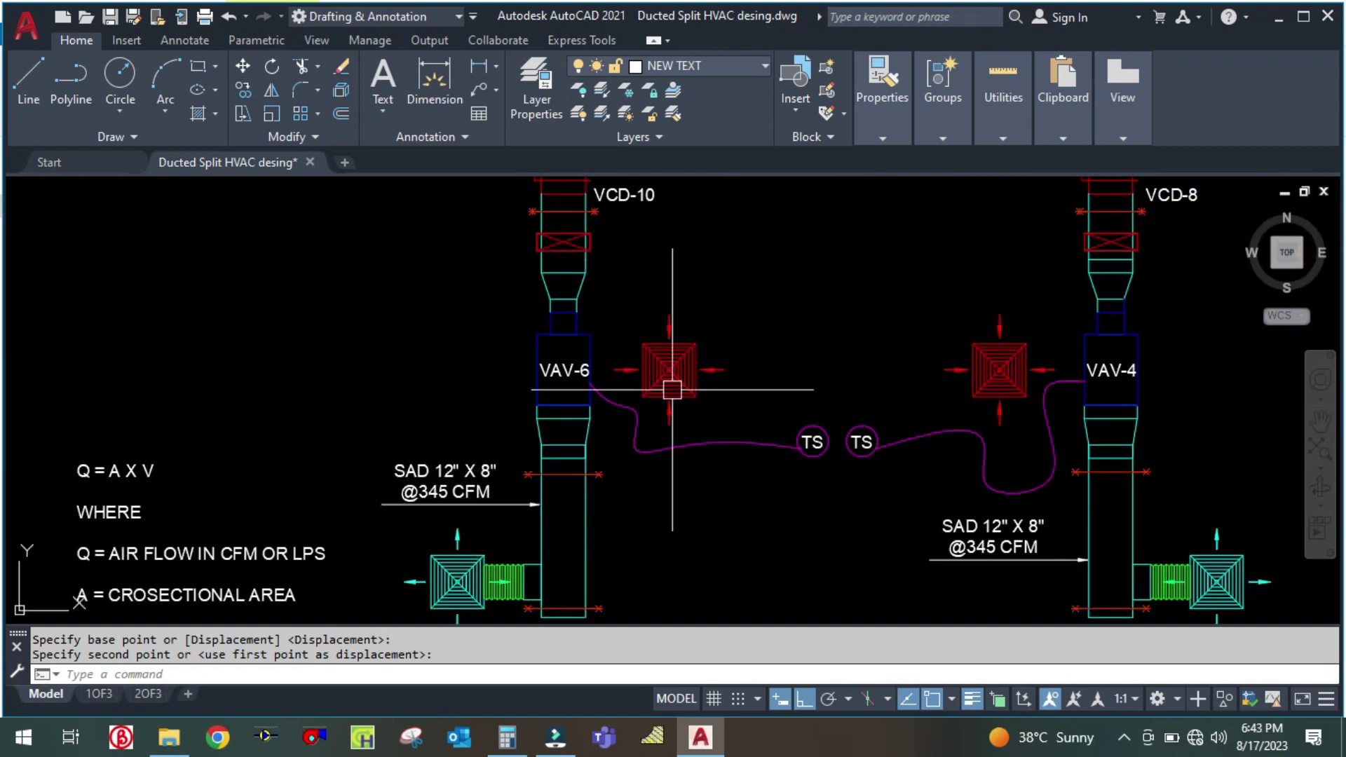
# Clear the calculator display and minimise the calculator out of the way
pyautogui.click(507, 738)
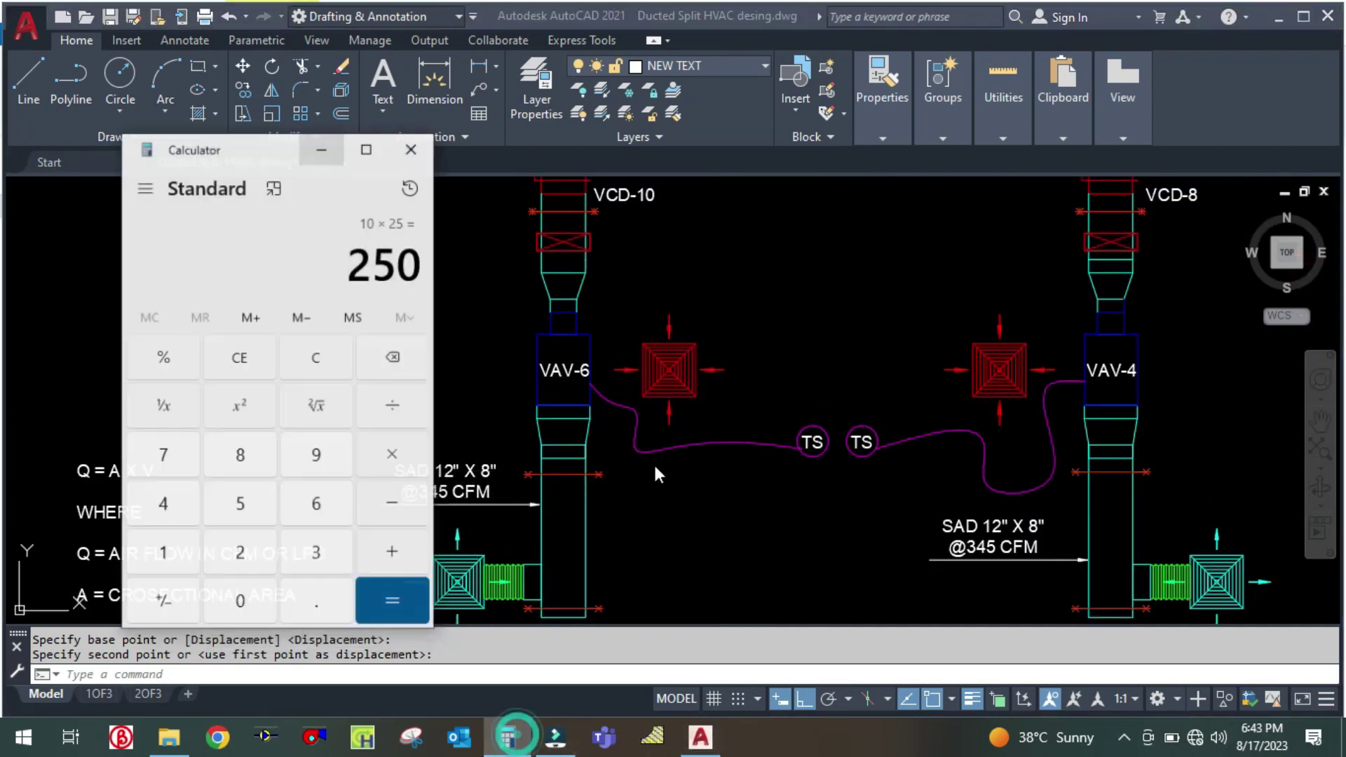
pyautogui.click(311, 355)
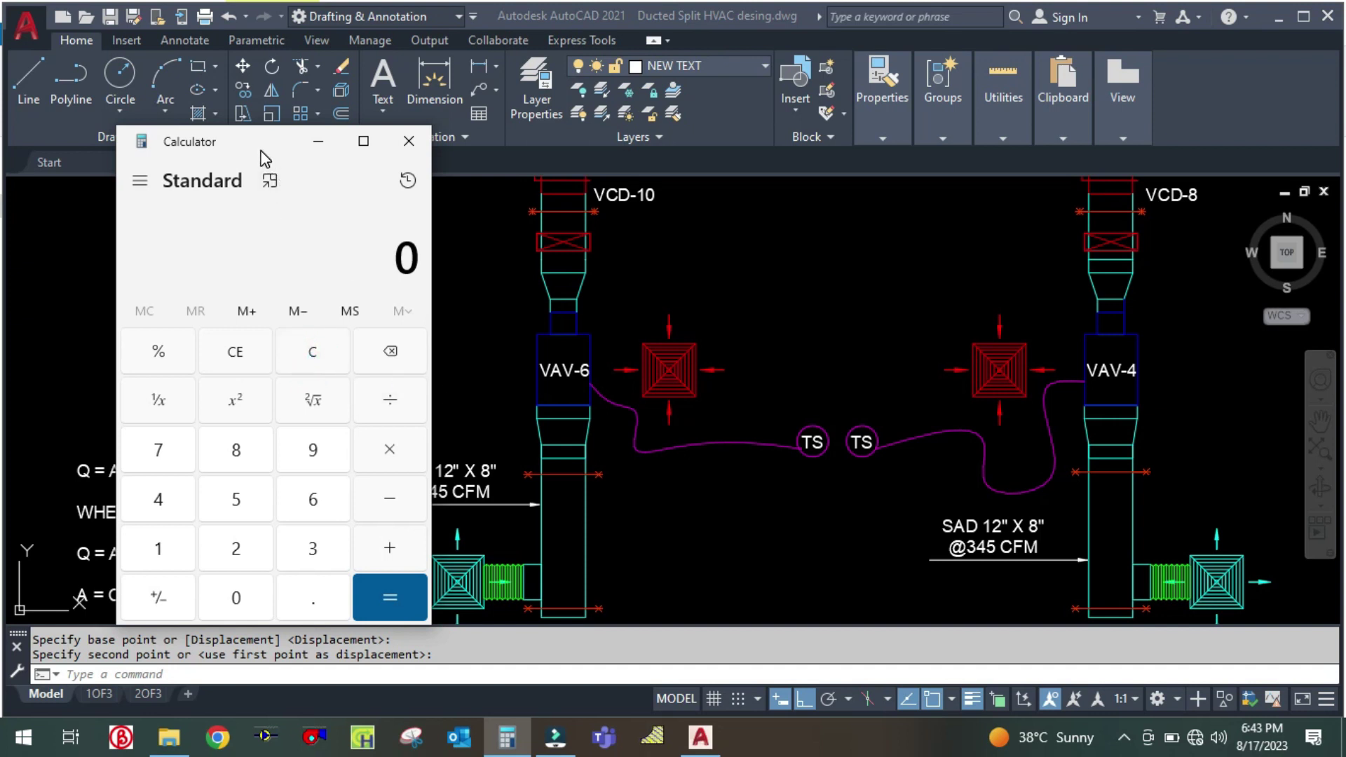
pyautogui.moveTo(260, 143); pyautogui.dragTo(188, 137)
pyautogui.write('300')
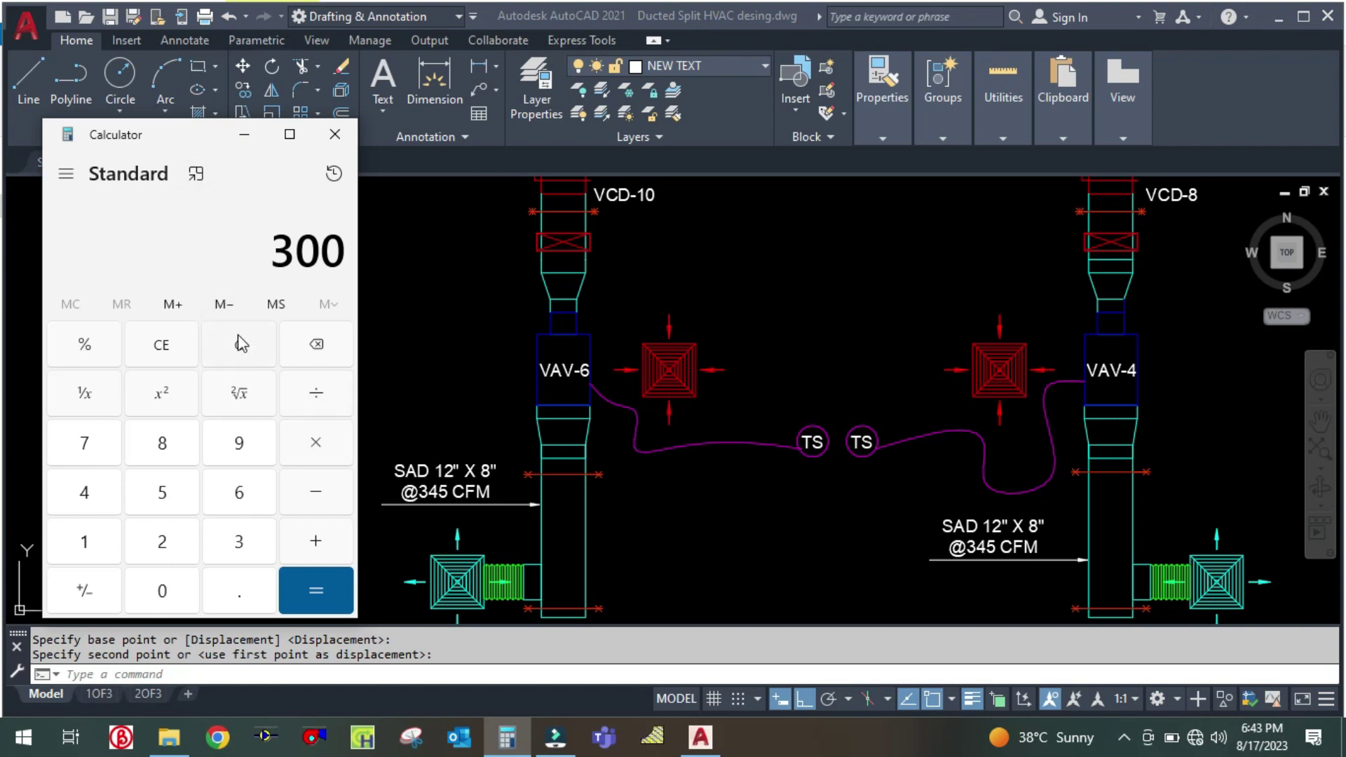
pyautogui.click(238, 342)
pyautogui.click(251, 138)
# Copy the SAD 12" X 8" label to a spot just right of VAV-6
pyautogui.write('co')
pyautogui.press('Return')
pyautogui.click(449, 471)
pyautogui.press('Return')
pyautogui.click(416, 439)
pyautogui.click(634, 501)
pyautogui.press('Escape')
# Replace the copied label's text with the lines RCD @ 300 CFM and Q = 300 CFM
pyautogui.doubleClick(729, 491)
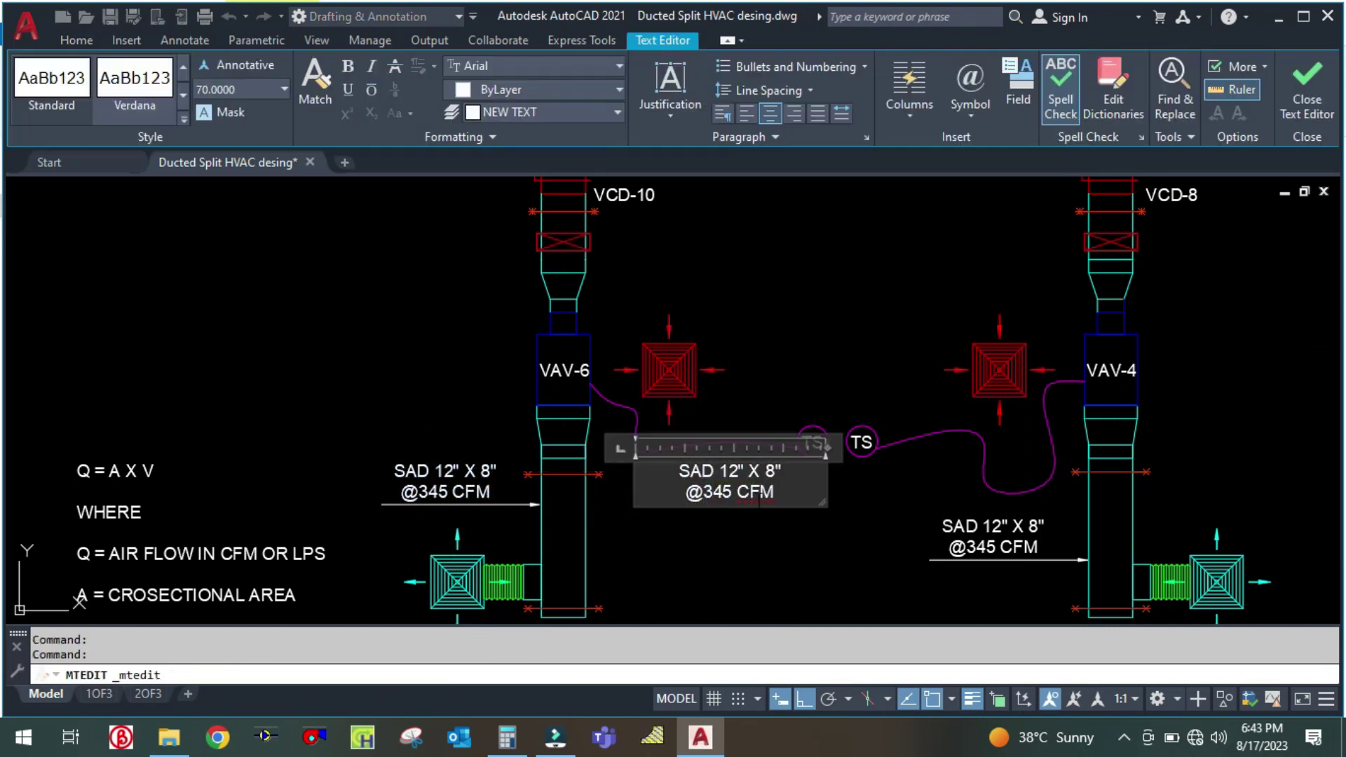
pyautogui.moveTo(778, 491); pyautogui.dragTo(631, 508)
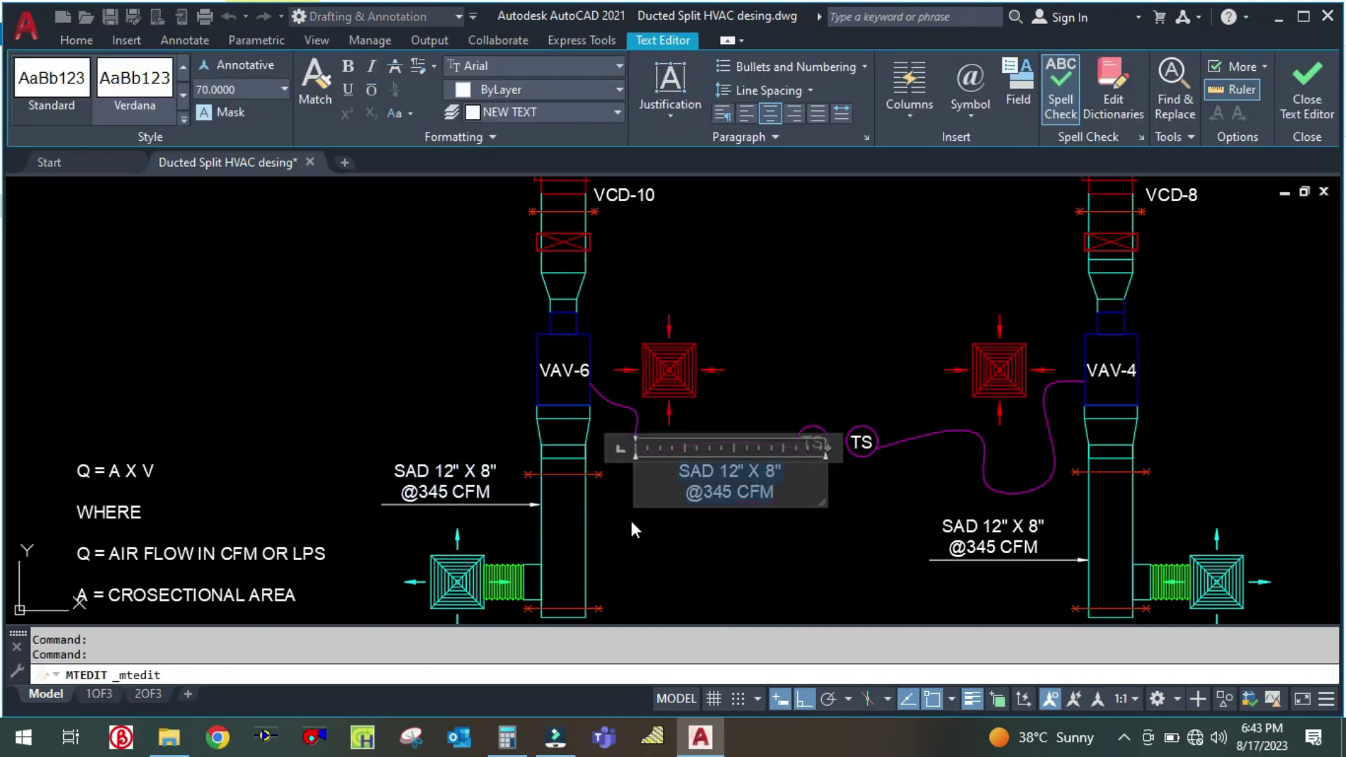
pyautogui.write('RCD')
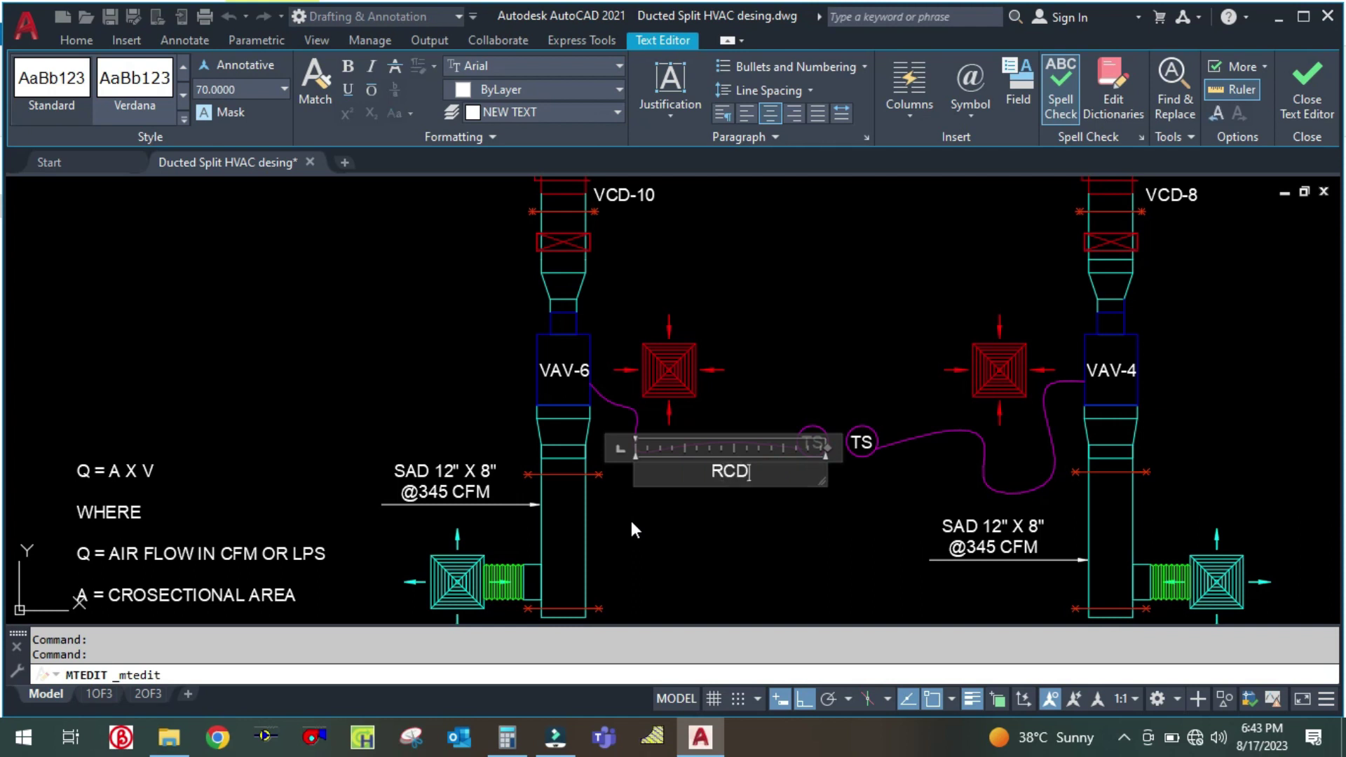
pyautogui.write(' @')
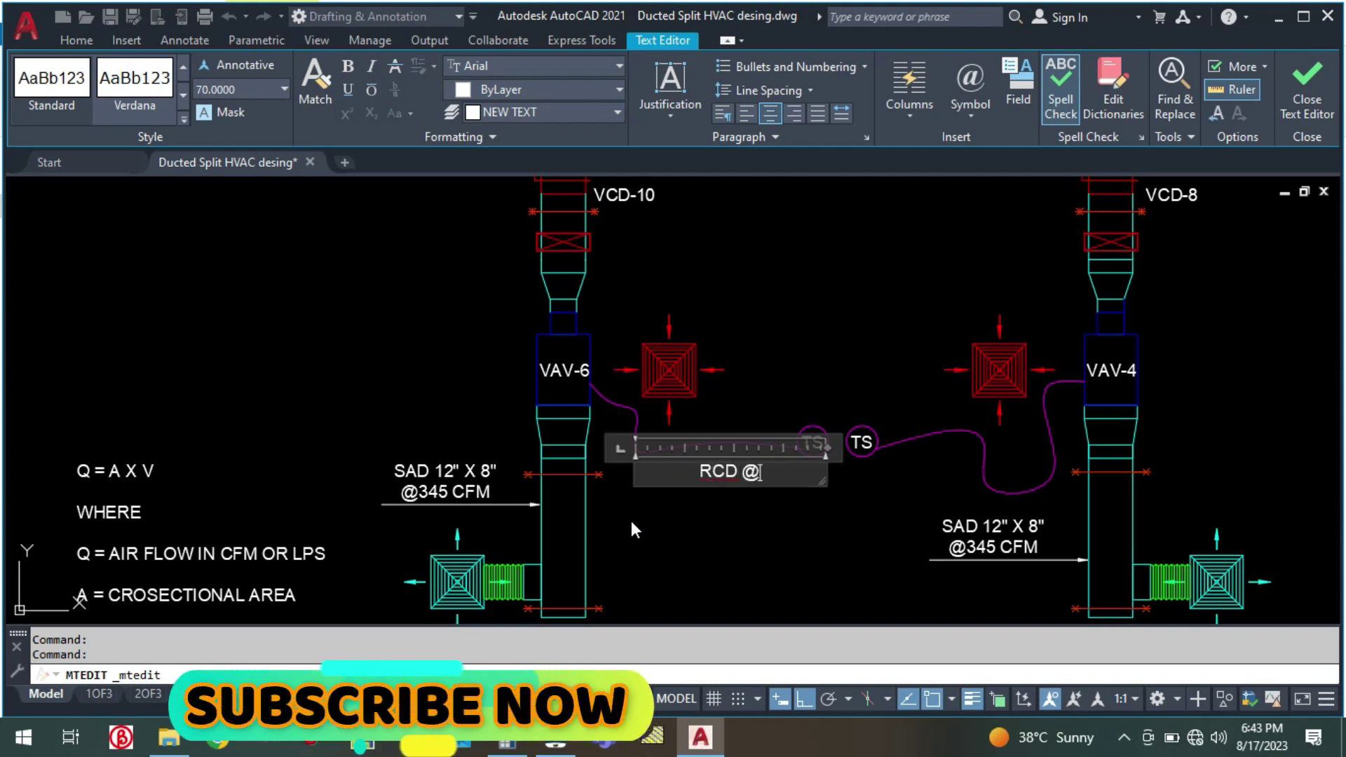
pyautogui.write(' 300 CFM')
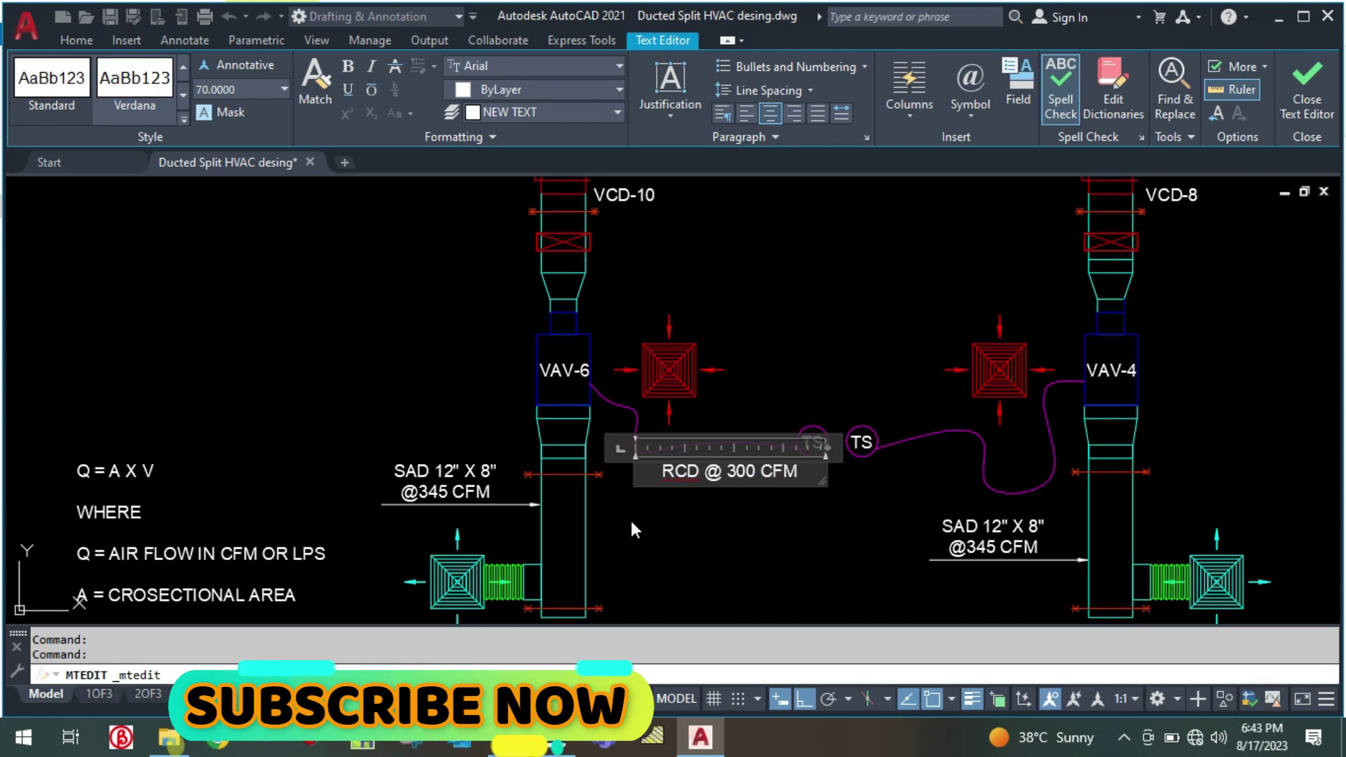
pyautogui.press('Return')
pyautogui.write('Q =')
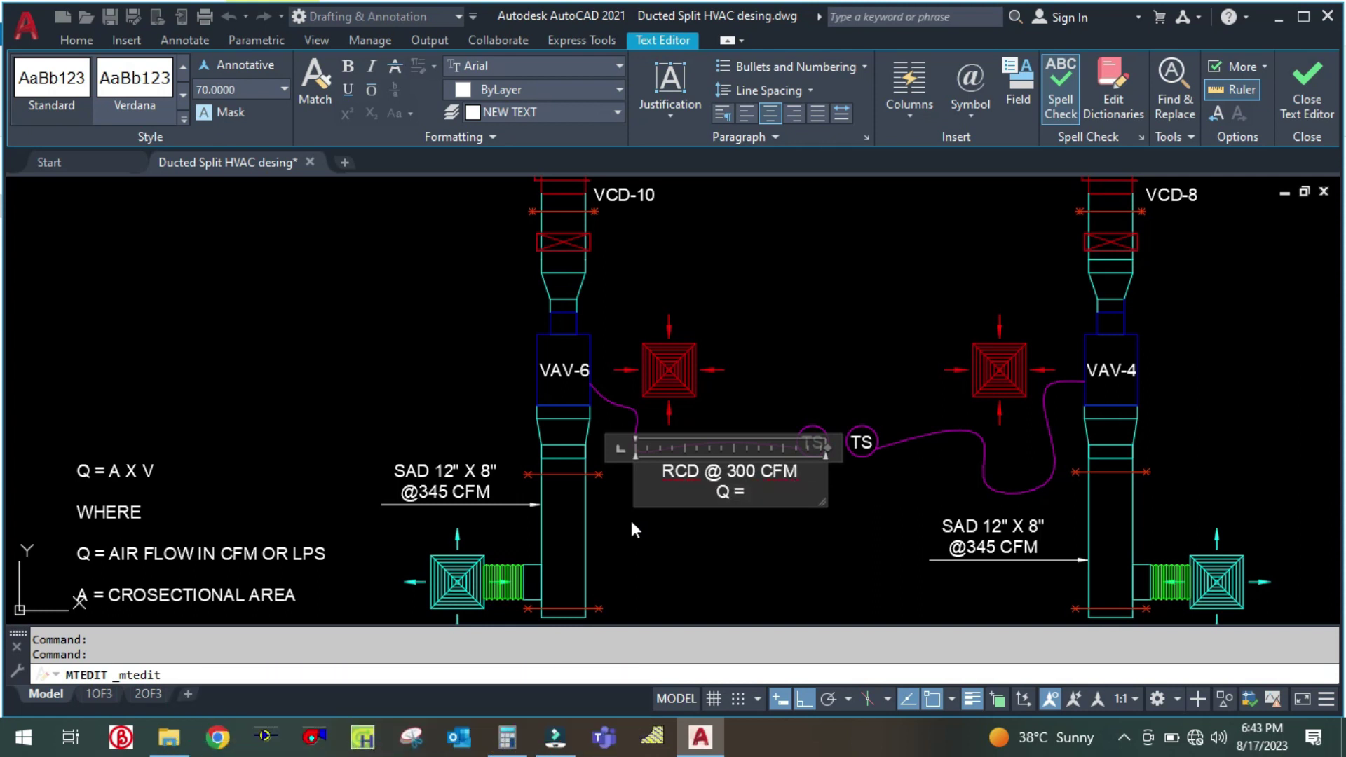
pyautogui.write(' 300 CFM')
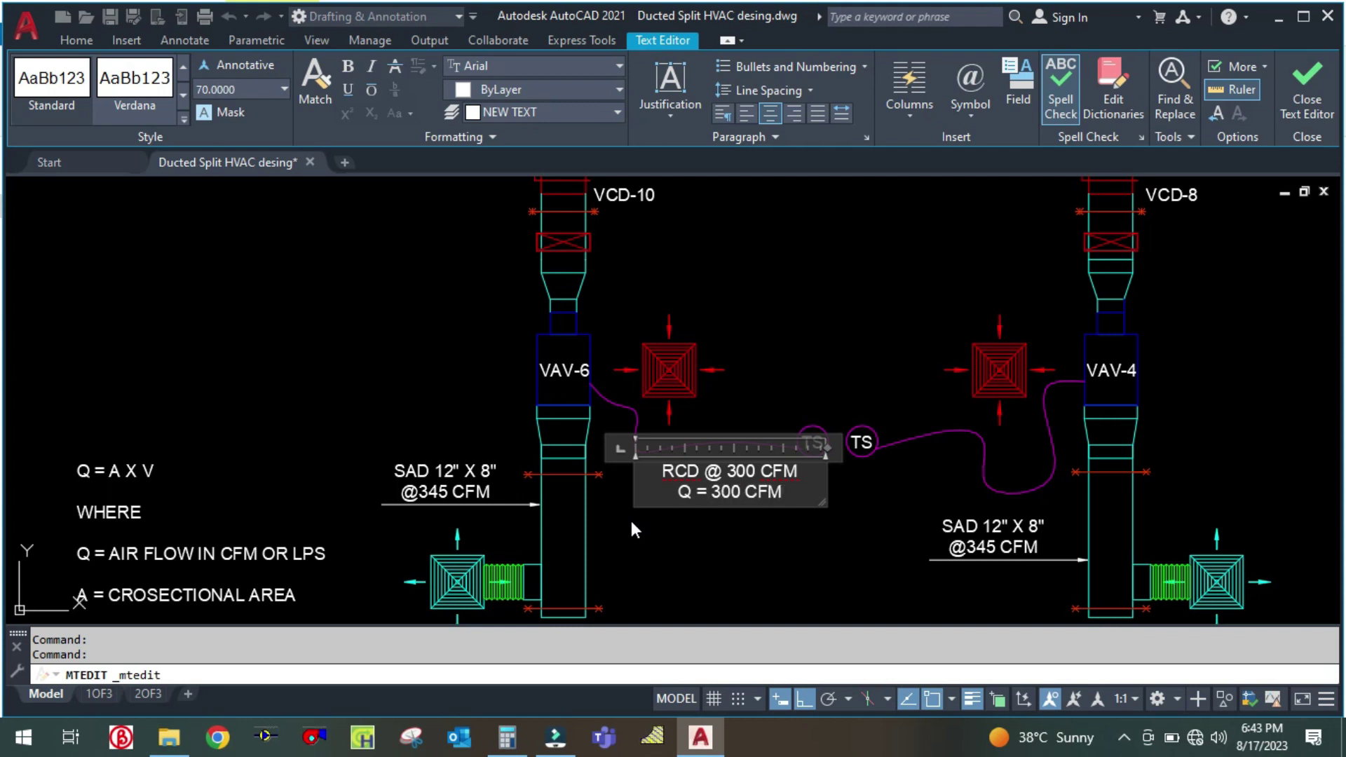
pyautogui.press('Return')
# Add the lines Vmax = 500 FPM, Q = A X V and A = Q/V
pyautogui.write('VMAXC')
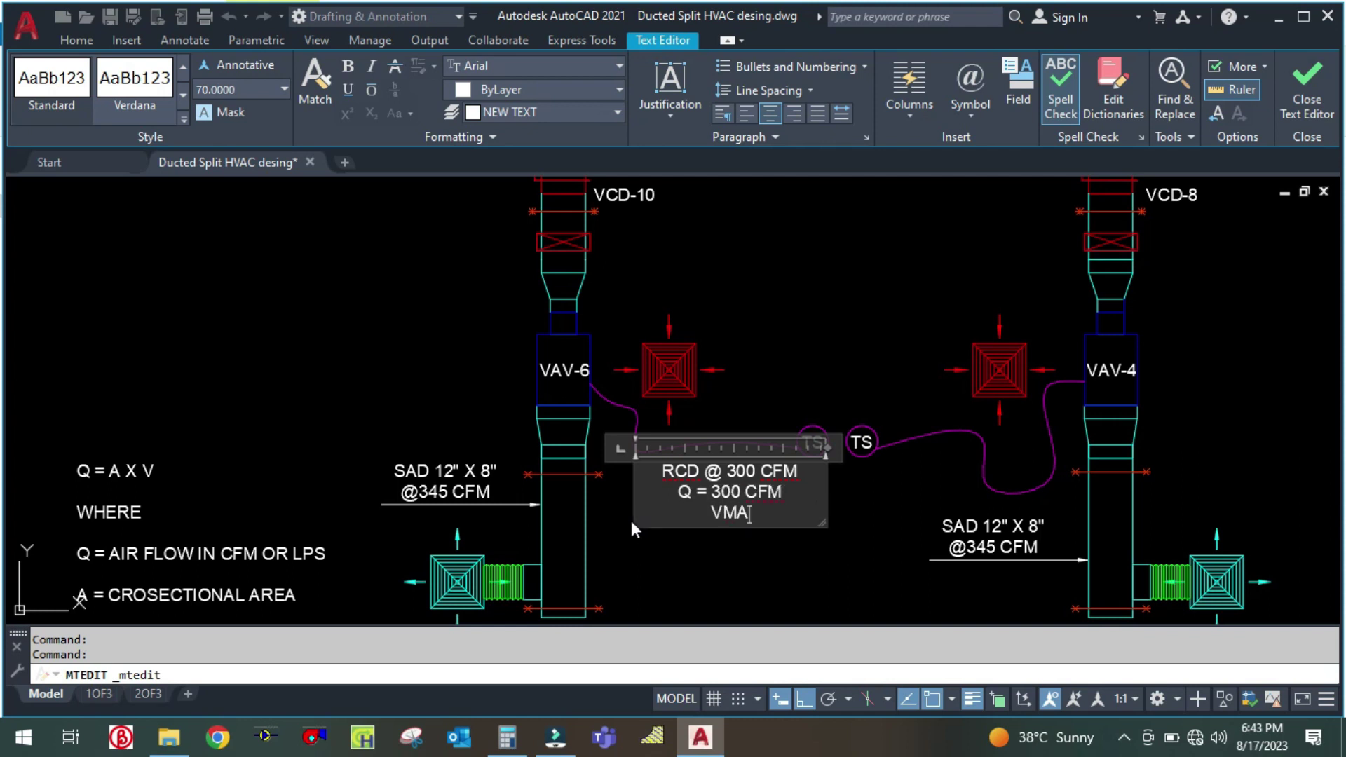
pyautogui.press('BackSpace')
pyautogui.press('BackSpace')
pyautogui.press('BackSpace')
pyautogui.press('BackSpace')
pyautogui.write('max = 500 FPM')
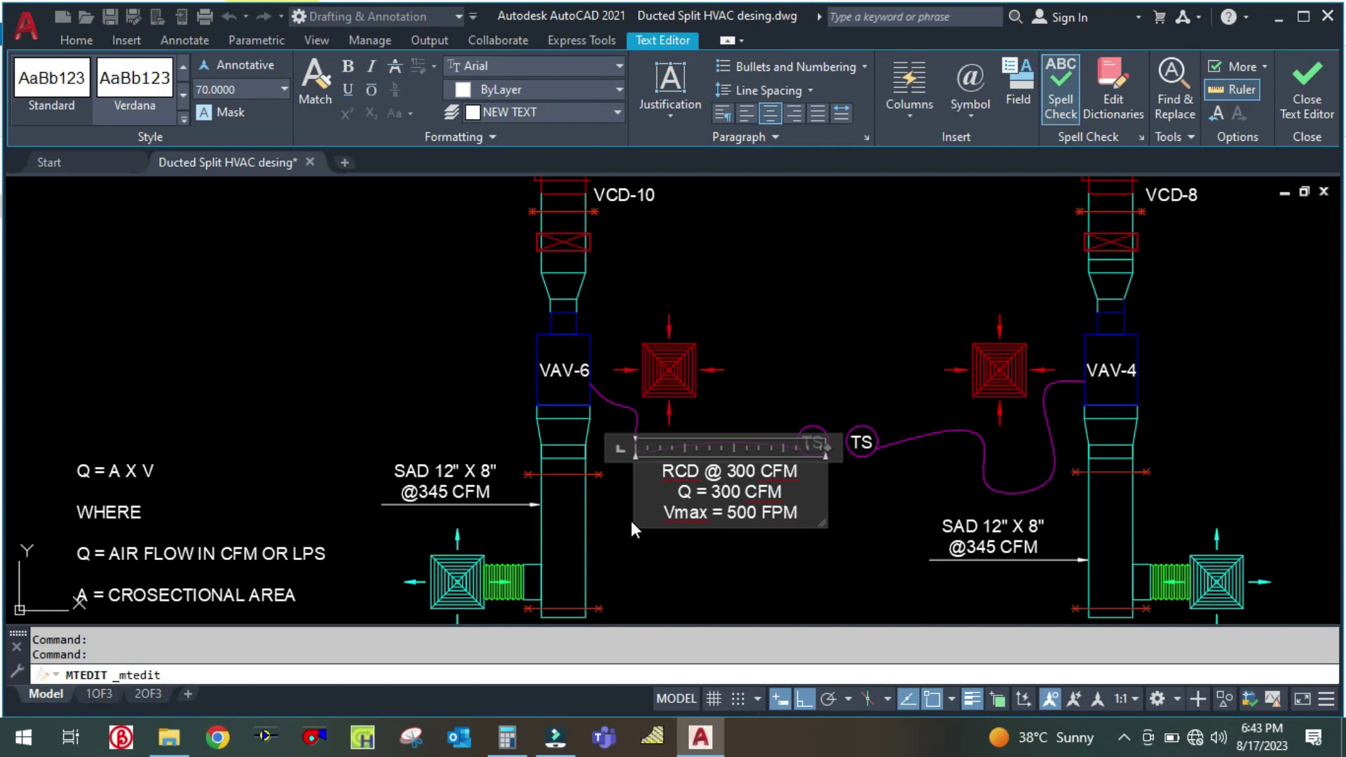
pyautogui.press('Return')
pyautogui.write('Q -')
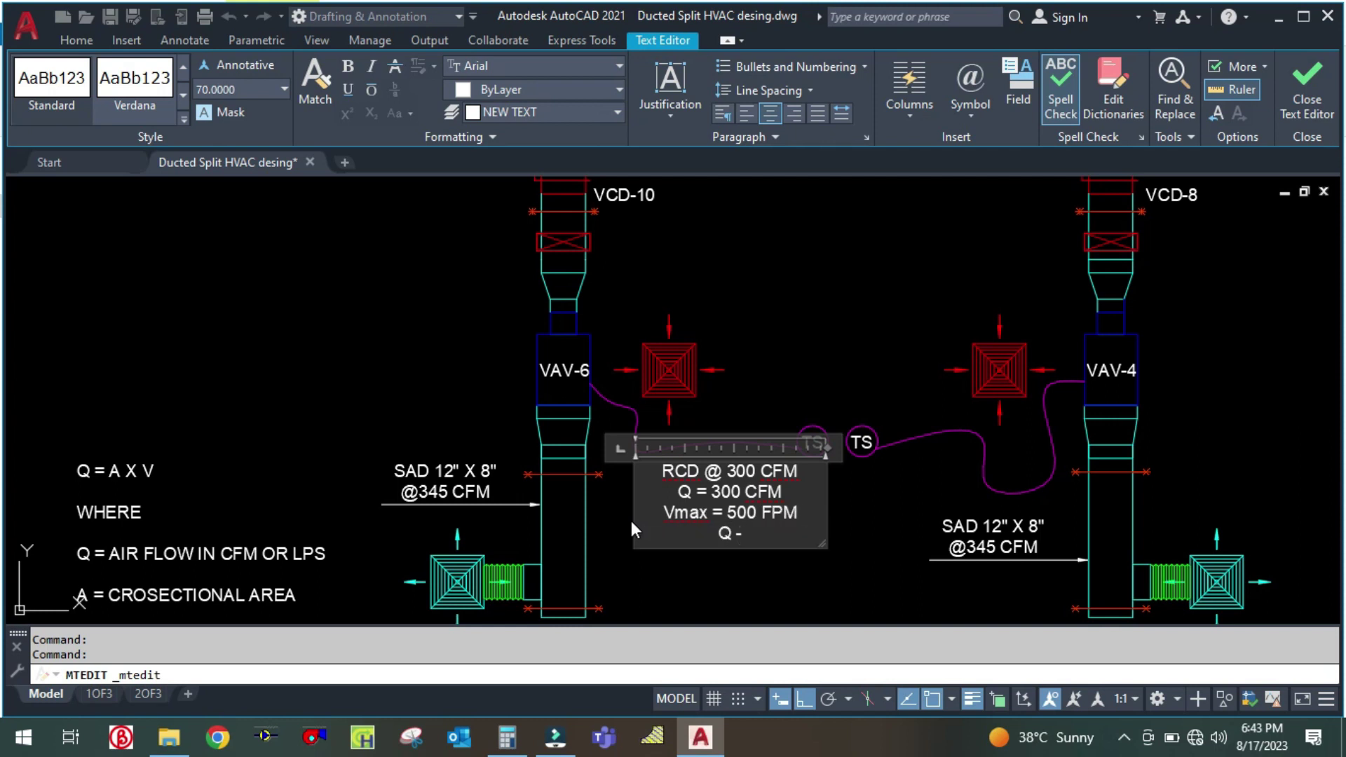
pyautogui.press('Num_Lock')
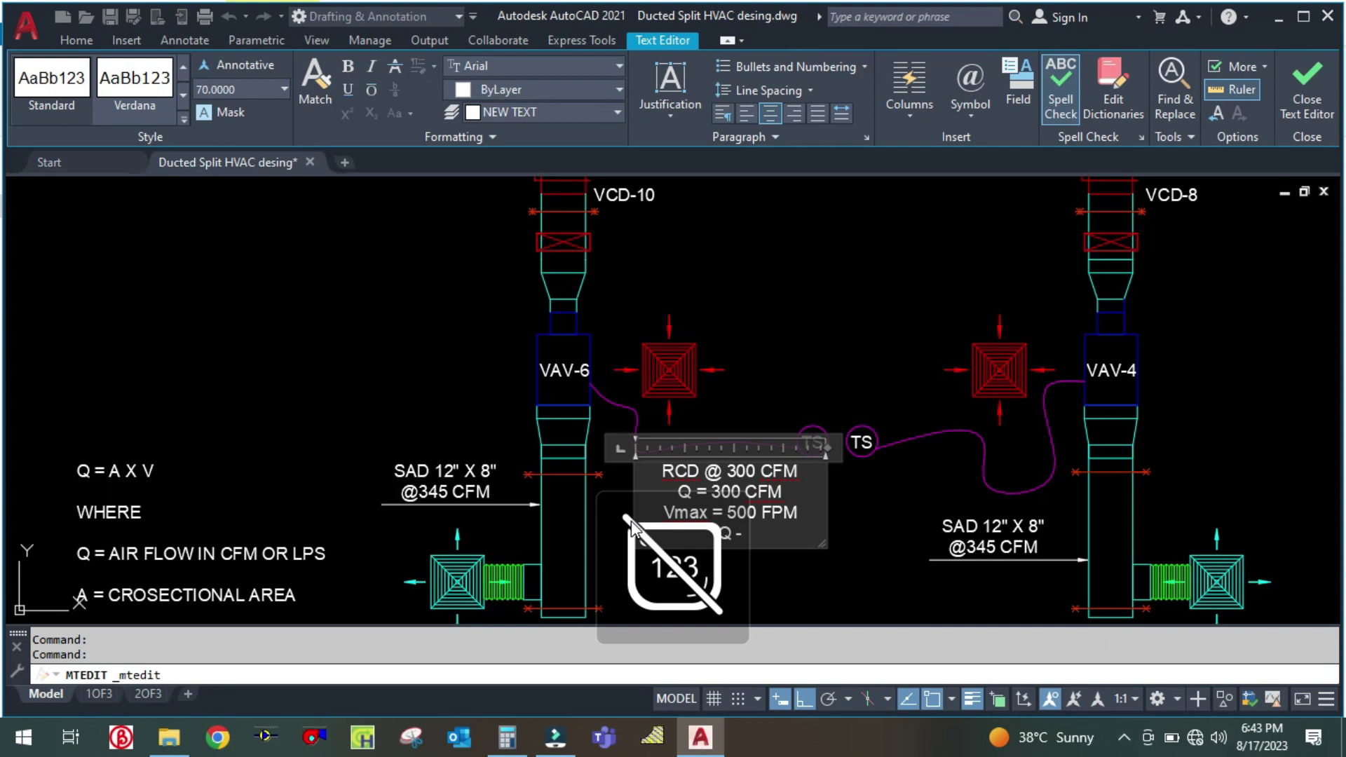
pyautogui.write('=')
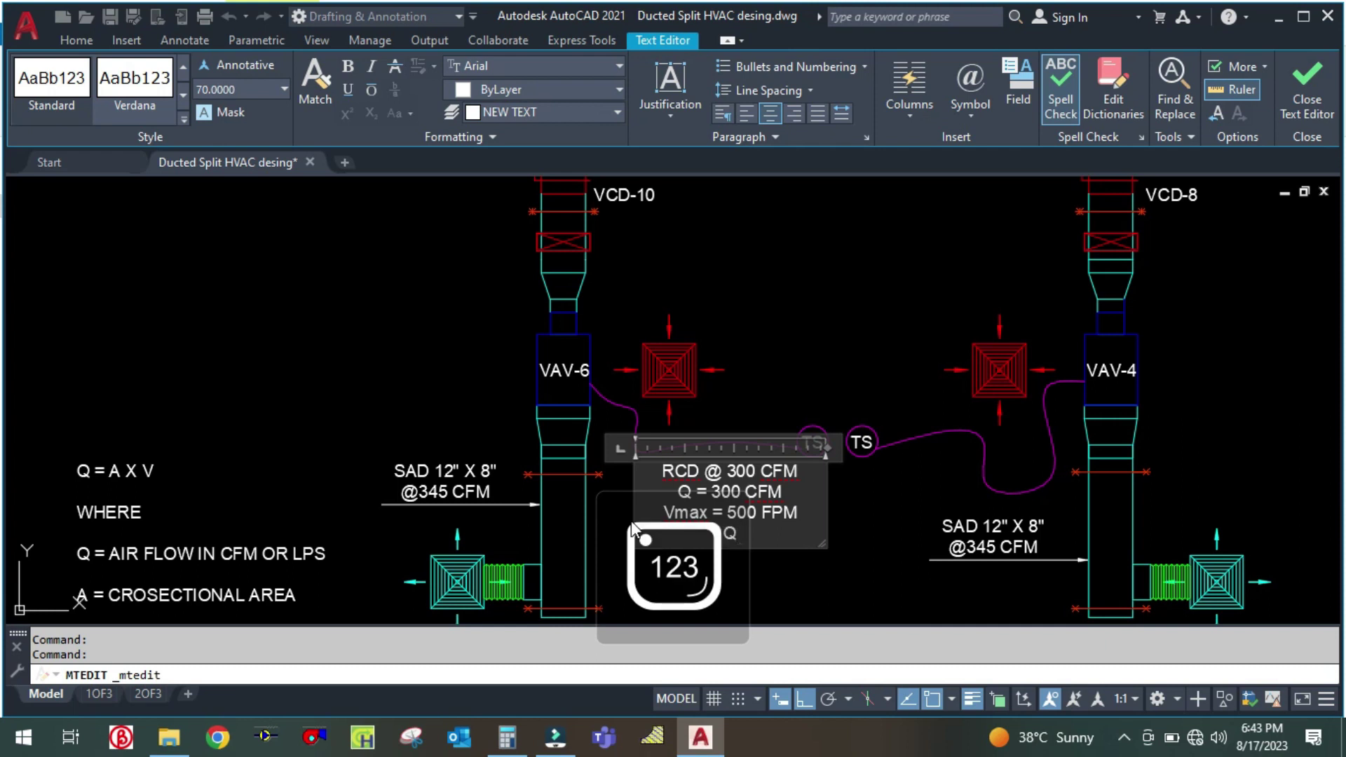
pyautogui.write(' A X V')
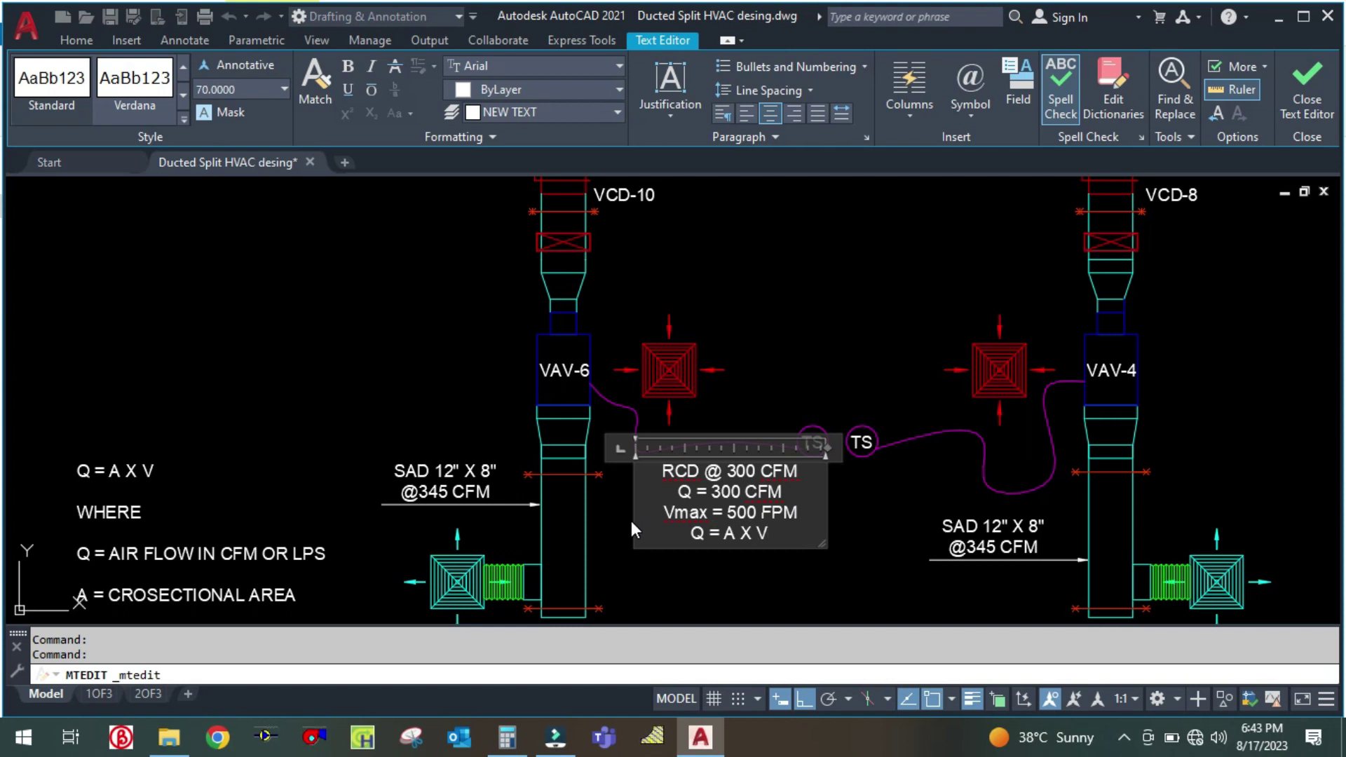
pyautogui.press('Return')
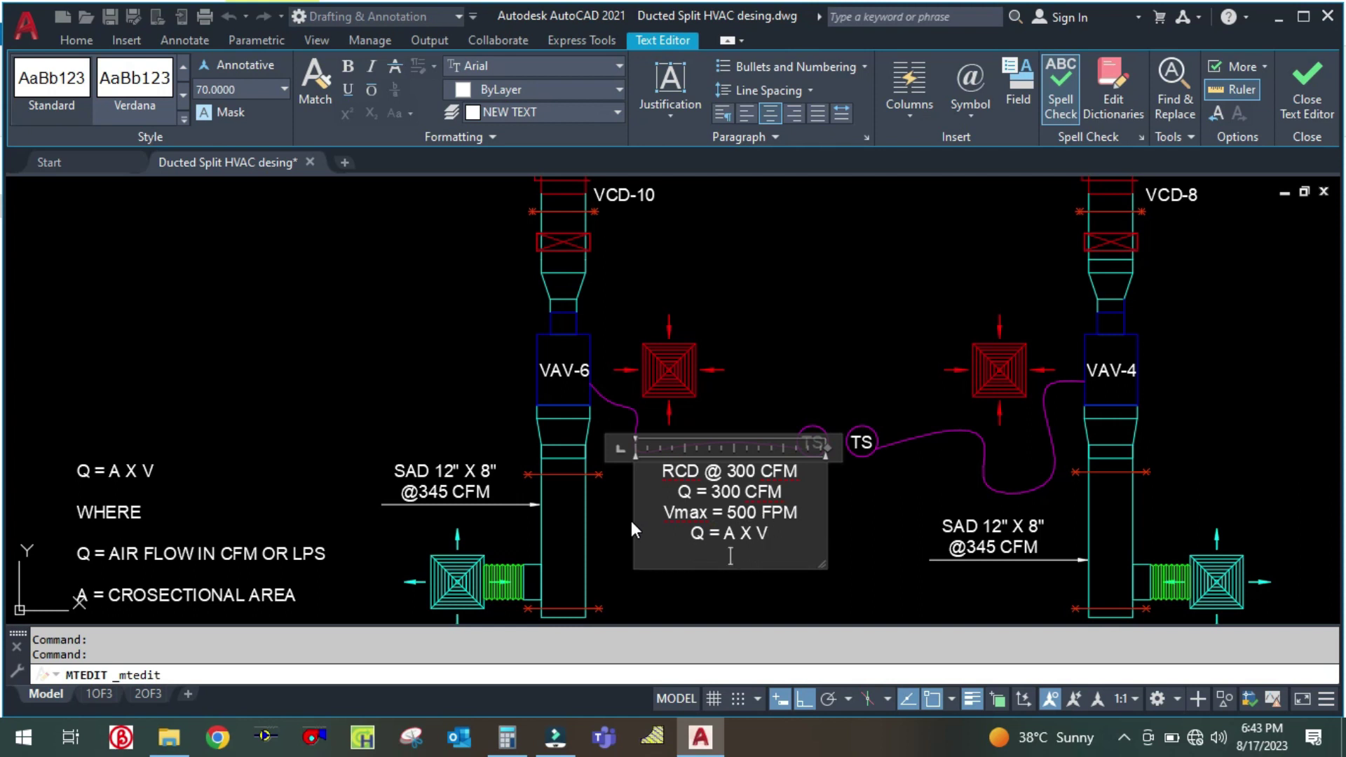
pyautogui.write('A = Q/V')
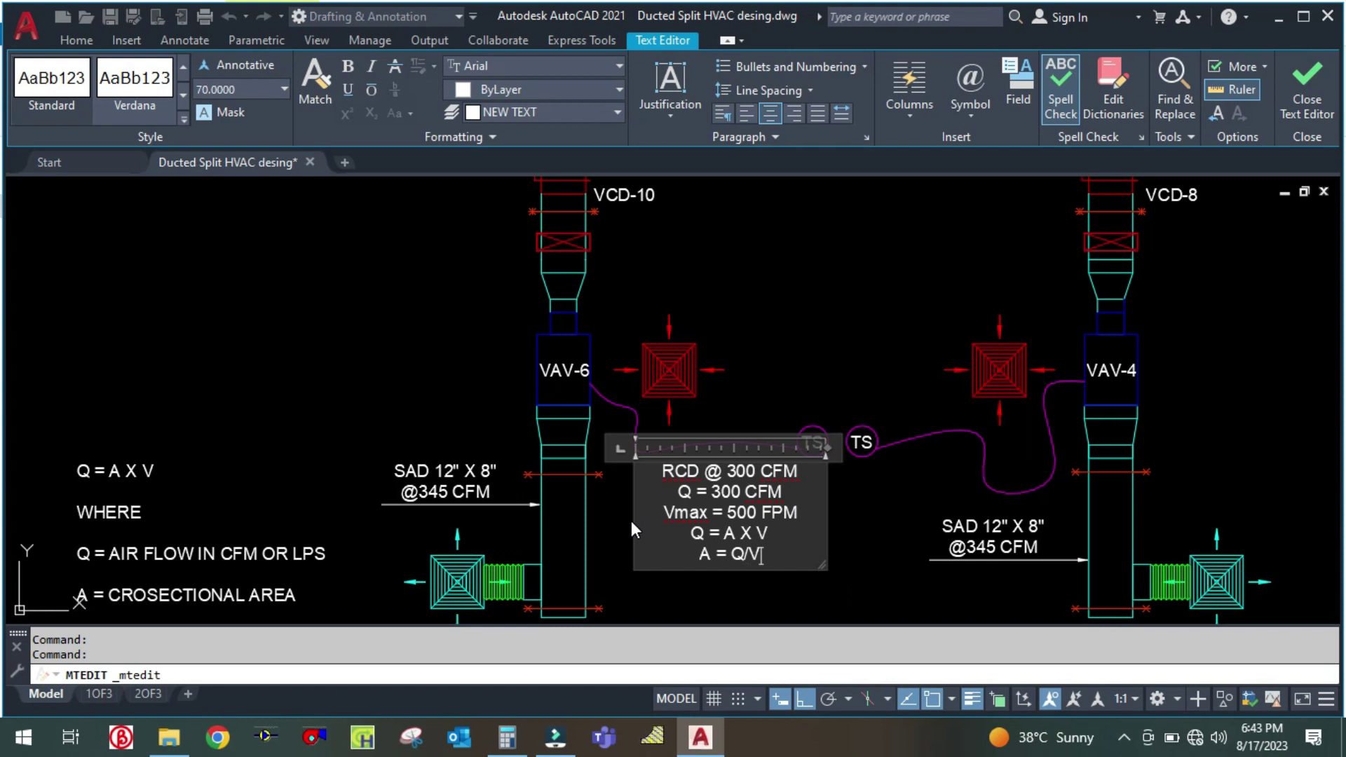
# Add the line A = 300 / 500 and begin an = line below it
pyautogui.press('Return')
pyautogui.write('A =')
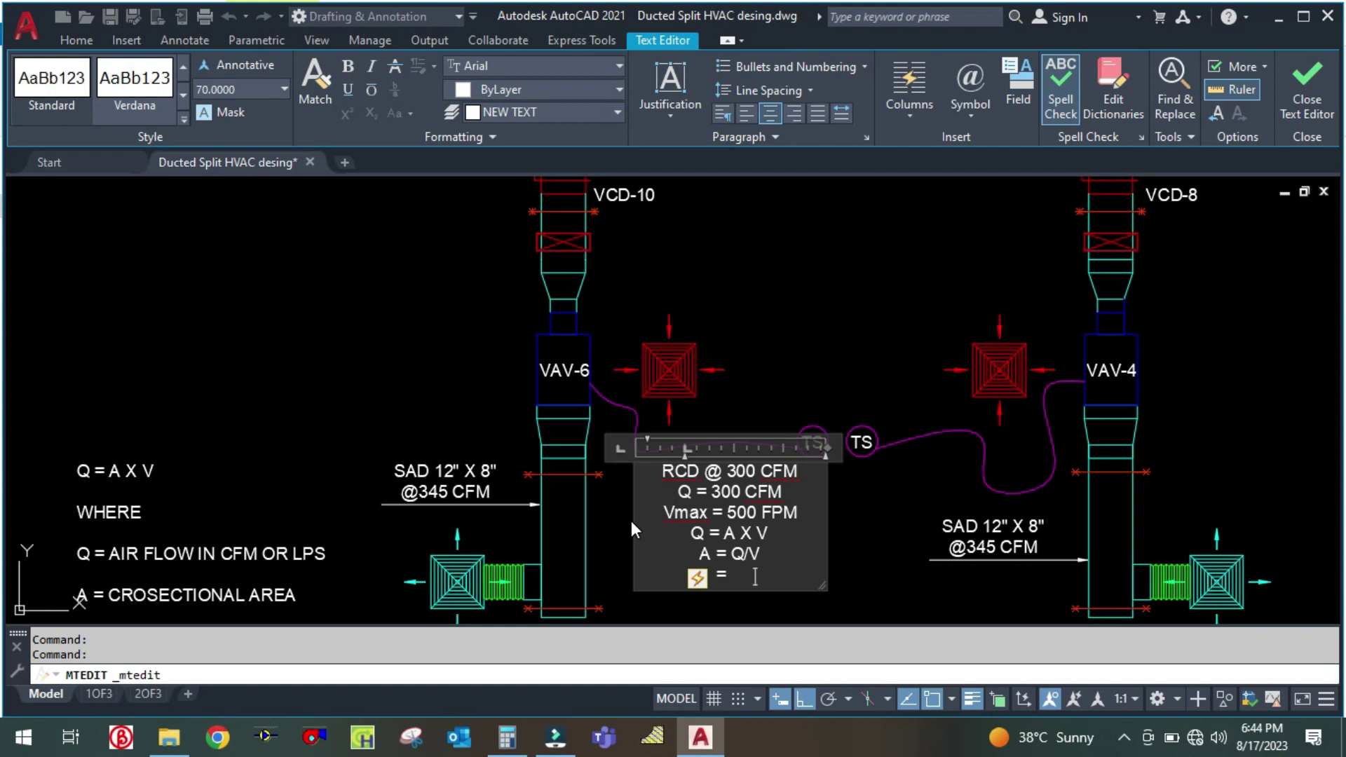
pyautogui.write('300')
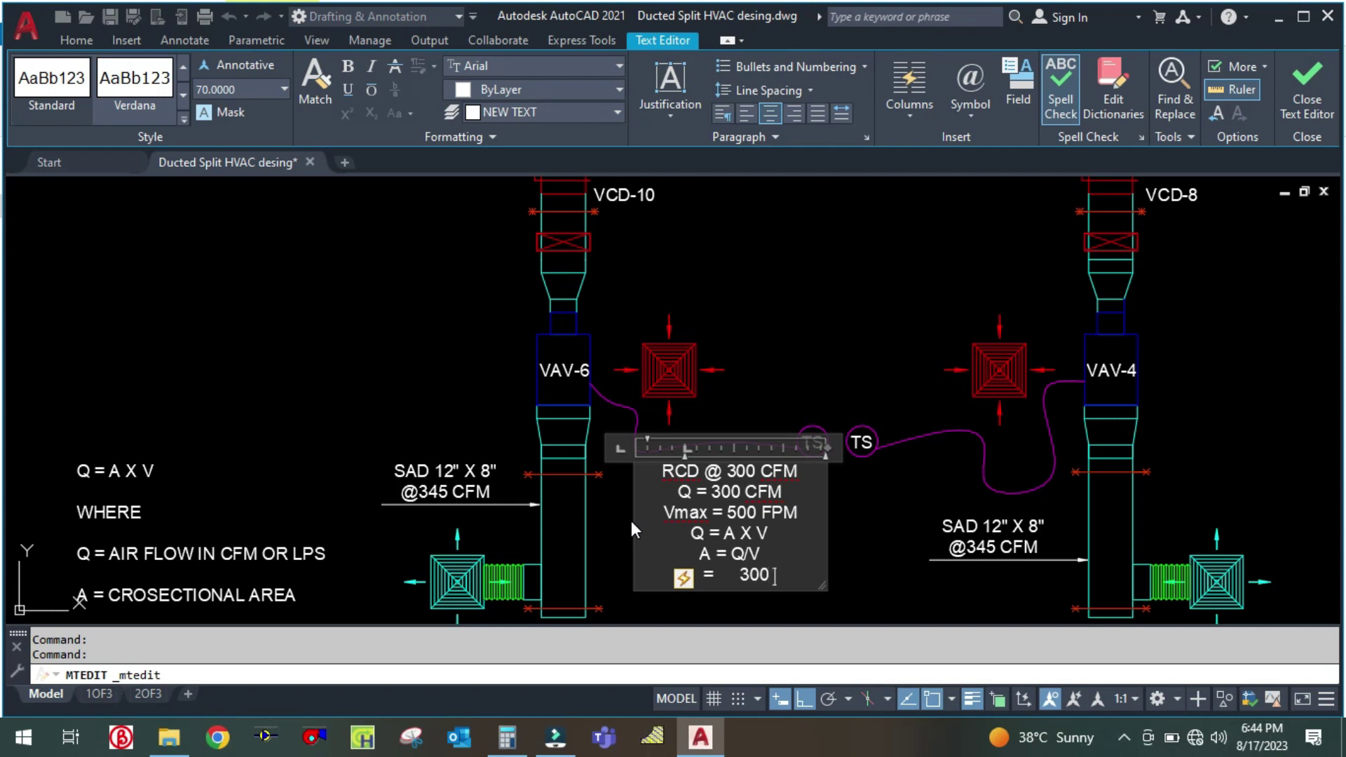
pyautogui.write(' / 500')
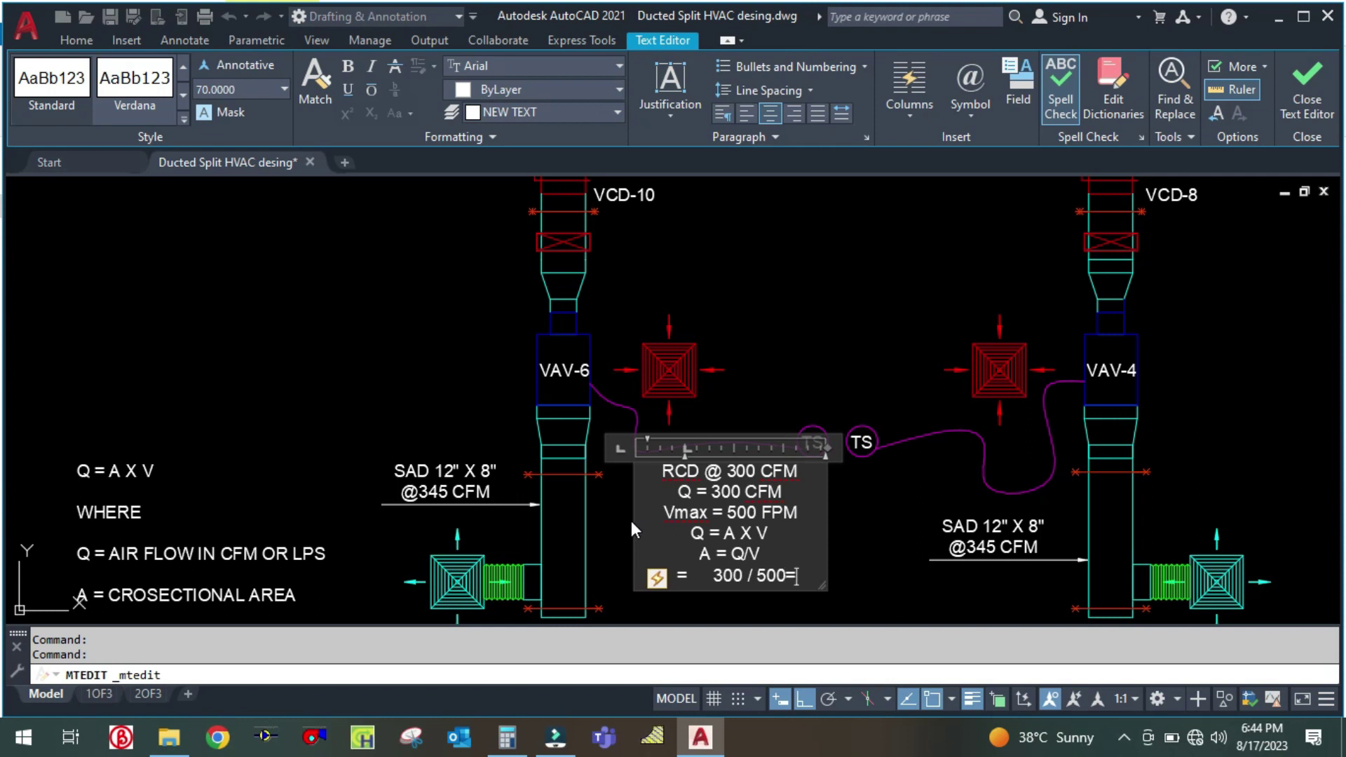
pyautogui.press('Return')
pyautogui.write('=')
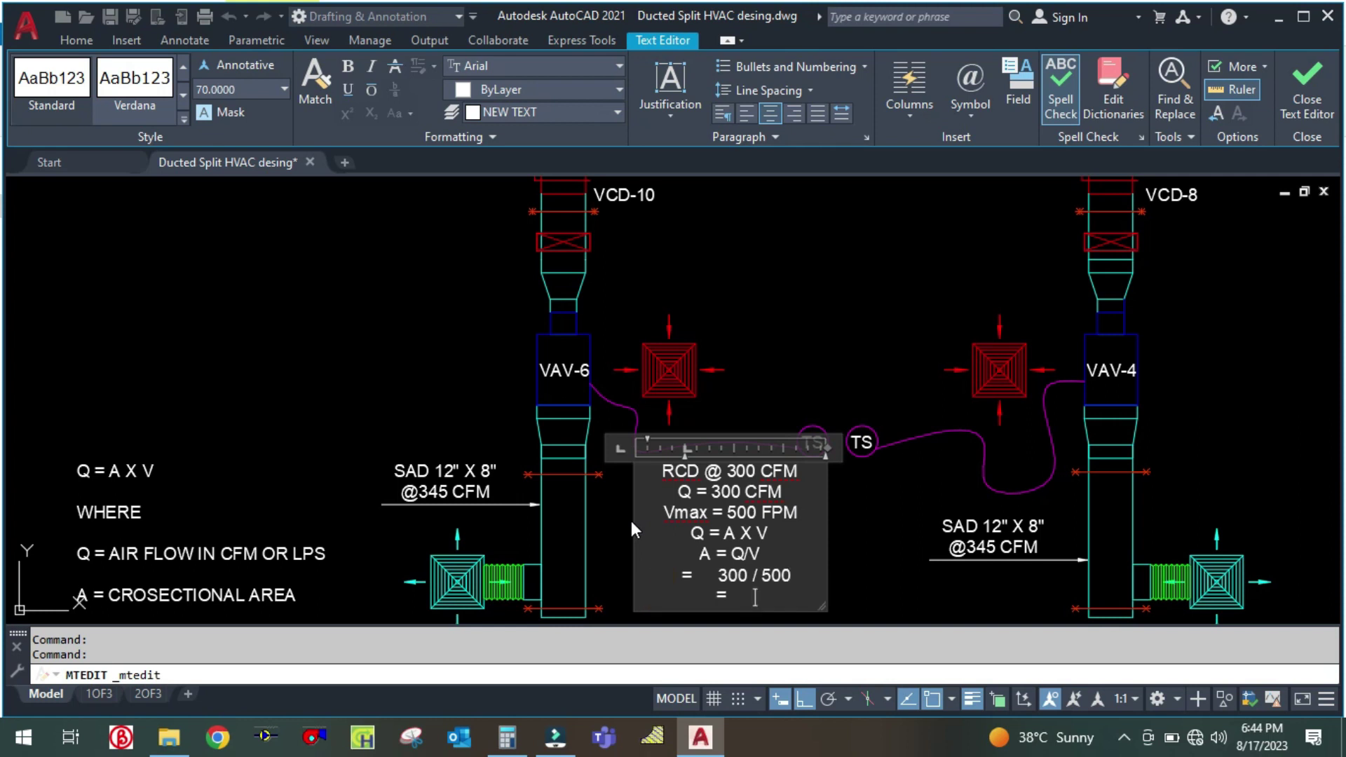
# Divide 300 by 500 in Calculator to get 0.60
pyautogui.click(507, 736)
pyautogui.click(220, 347)
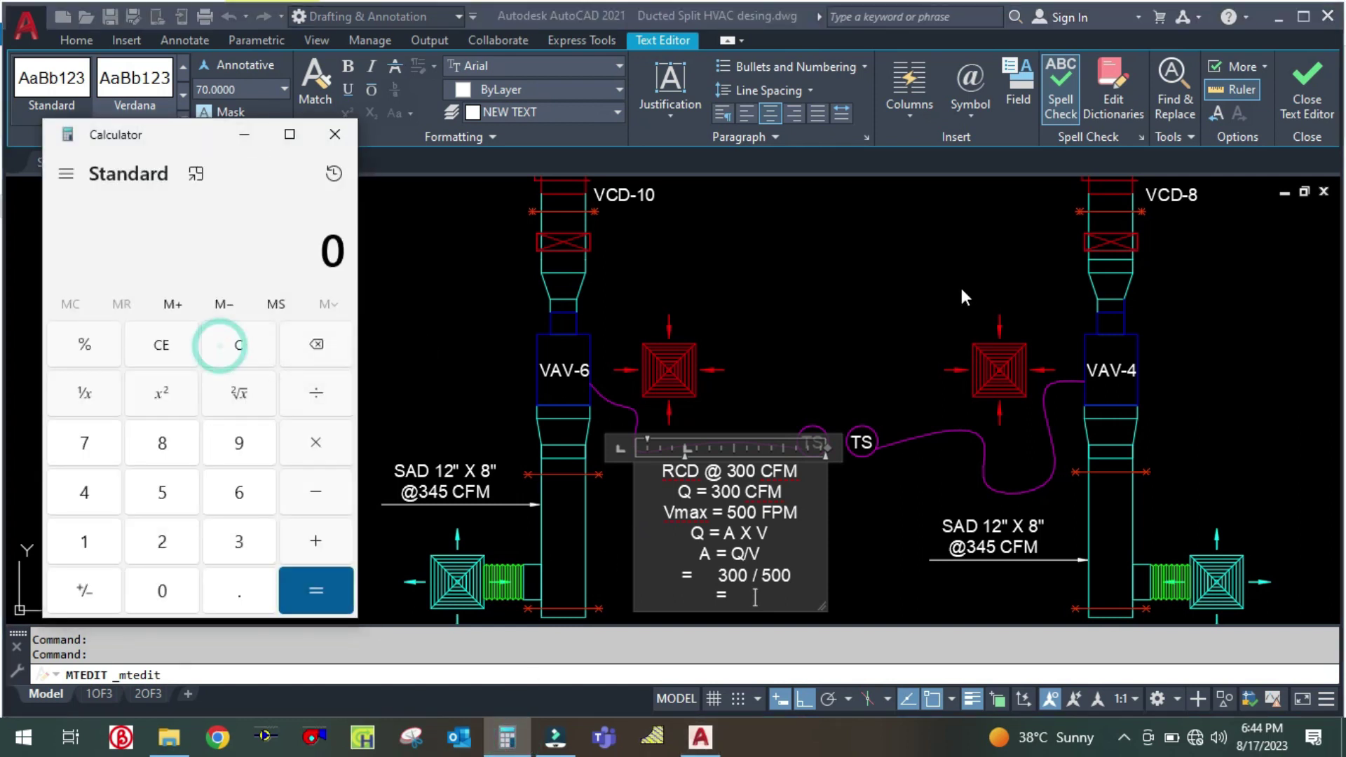
pyautogui.write('300 ÷ 500')
pyautogui.press('Return')
pyautogui.press('Escape')
pyautogui.write('.6')
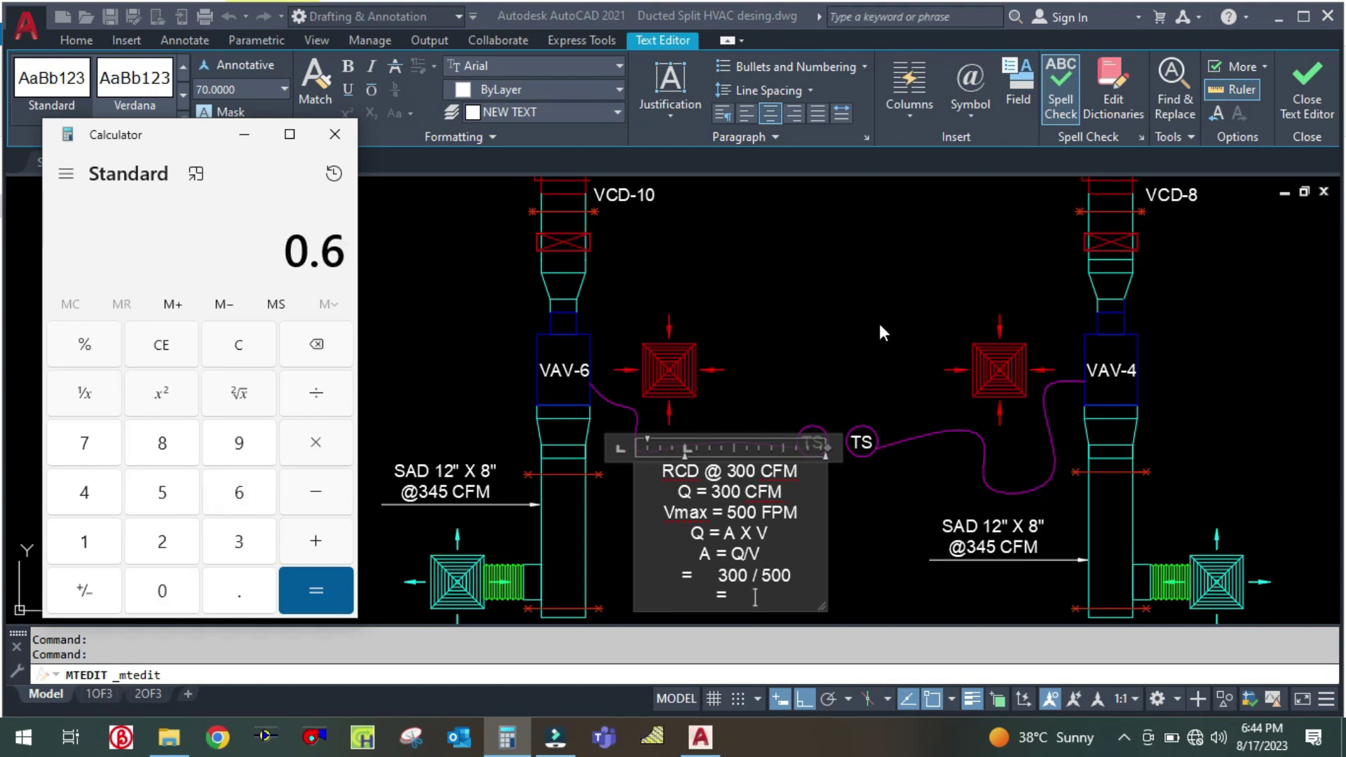
pyautogui.write('0')
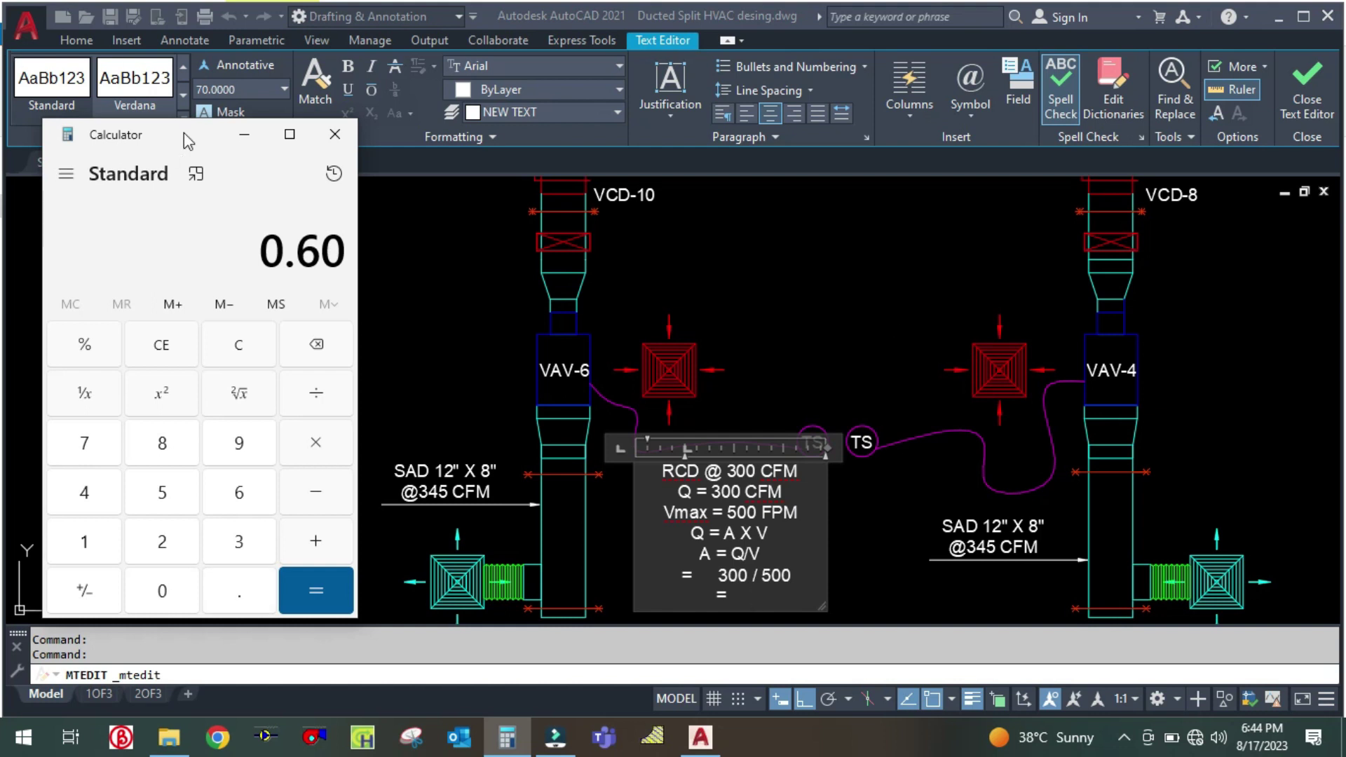
pyautogui.click(250, 143)
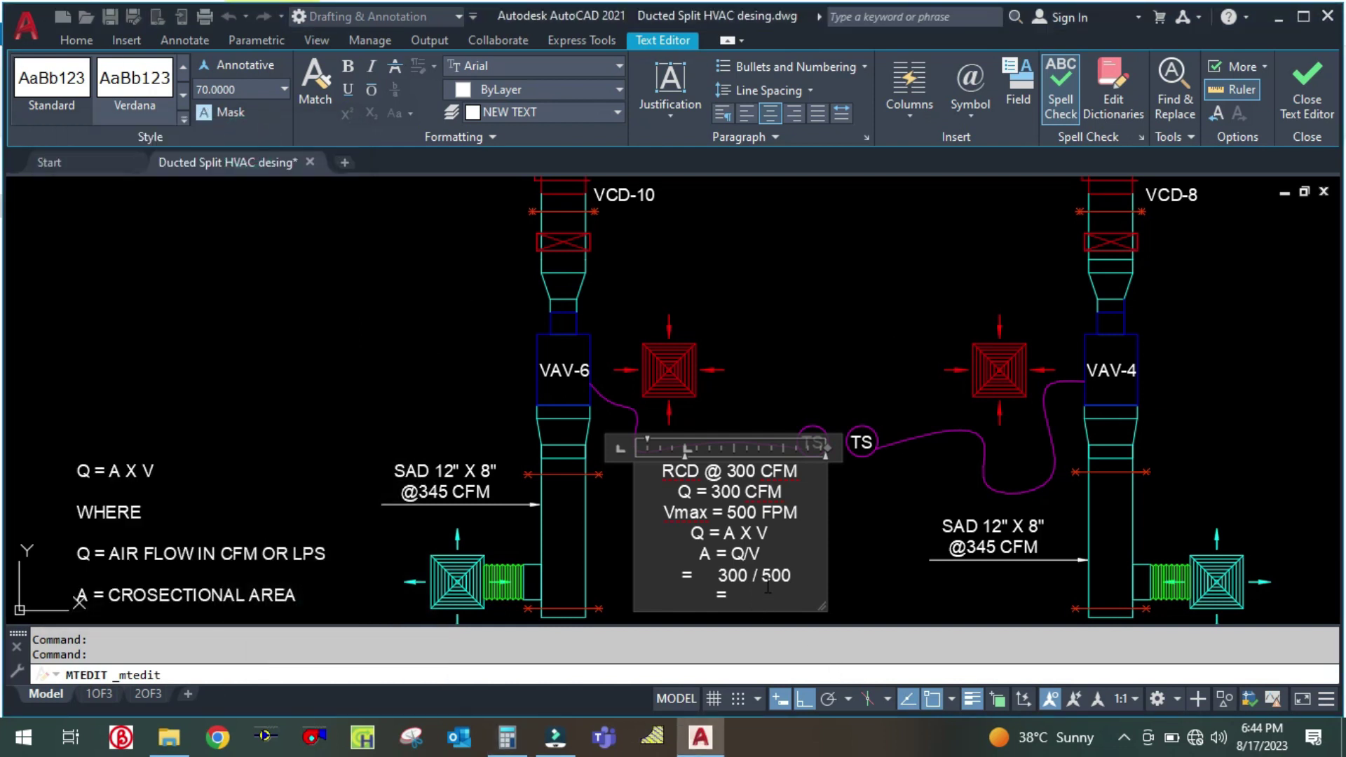
# Enter 0.60 FT2 on the note's = line and start a new line
pyautogui.click(765, 585)
pyautogui.click(752, 594)
pyautogui.write('0.60 FT2')
pyautogui.press('Return')
# Multiply 0.6 by 144 to get 86.4 and take its square root, about 9.295
pyautogui.write('=')
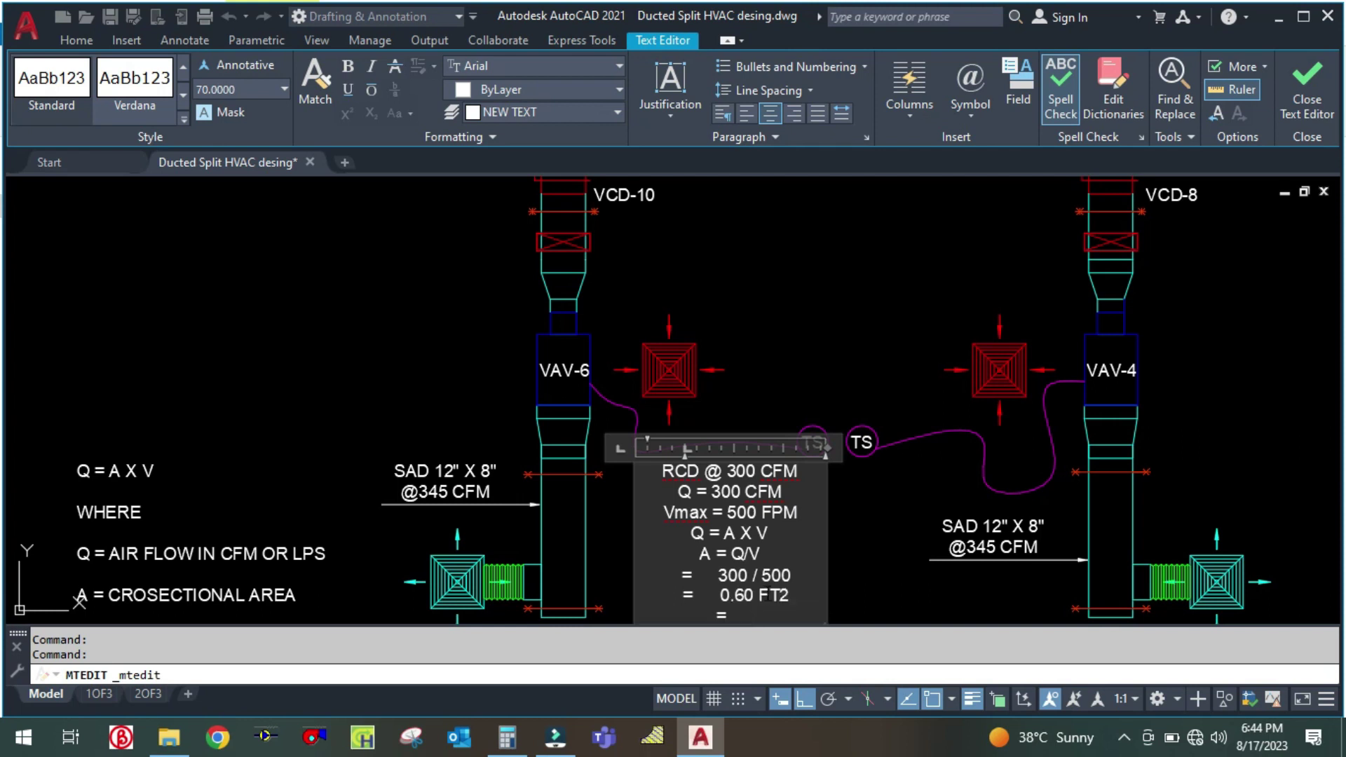
pyautogui.click(506, 737)
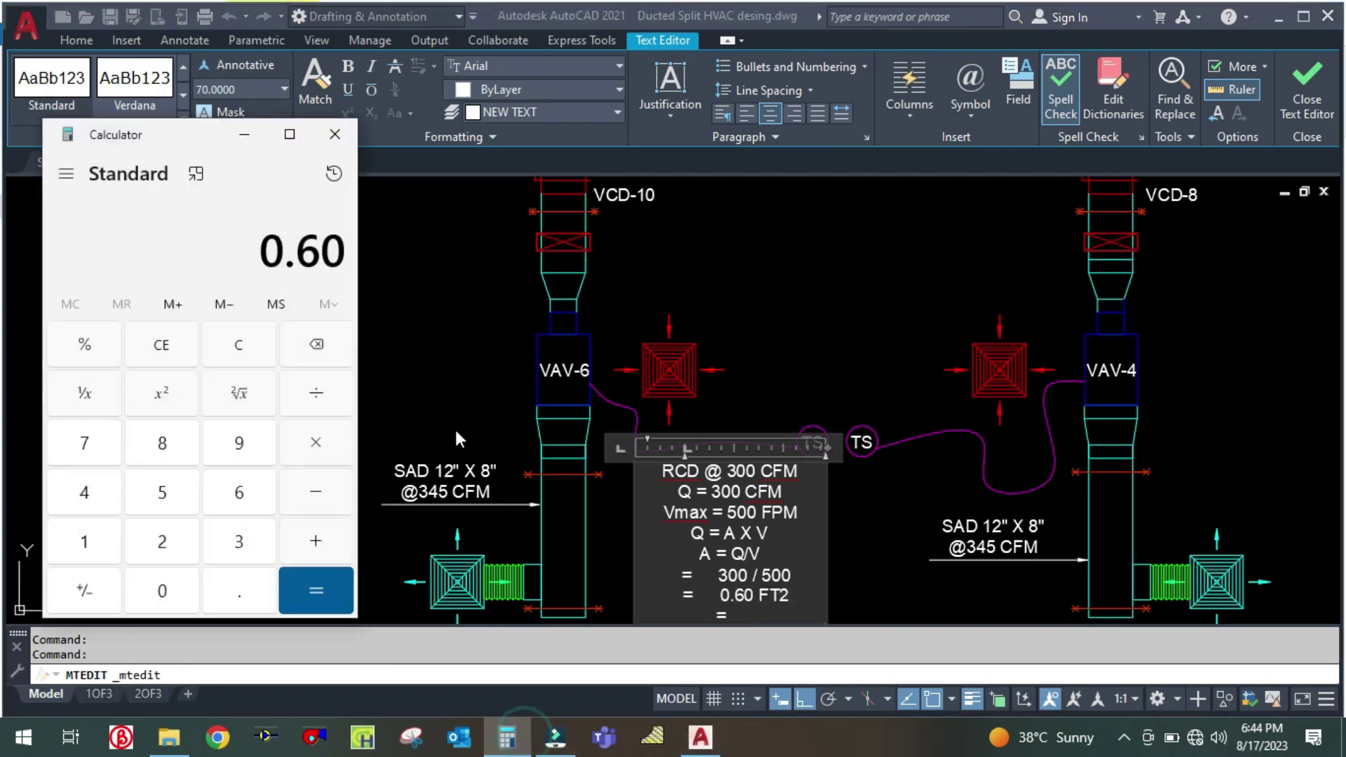
pyautogui.moveTo(200, 143); pyautogui.dragTo(233, 139)
pyautogui.press('*')
pyautogui.write('144')
pyautogui.press('Return')
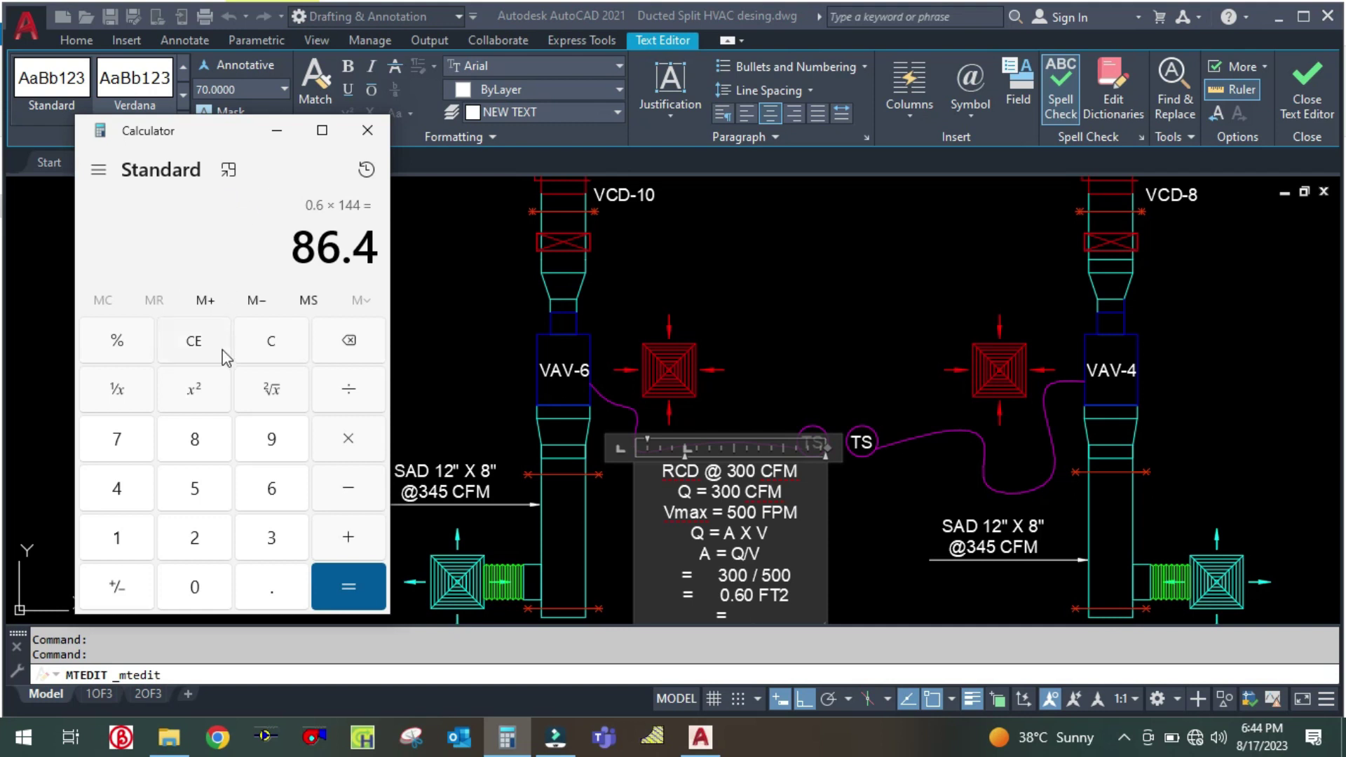
pyautogui.click(271, 388)
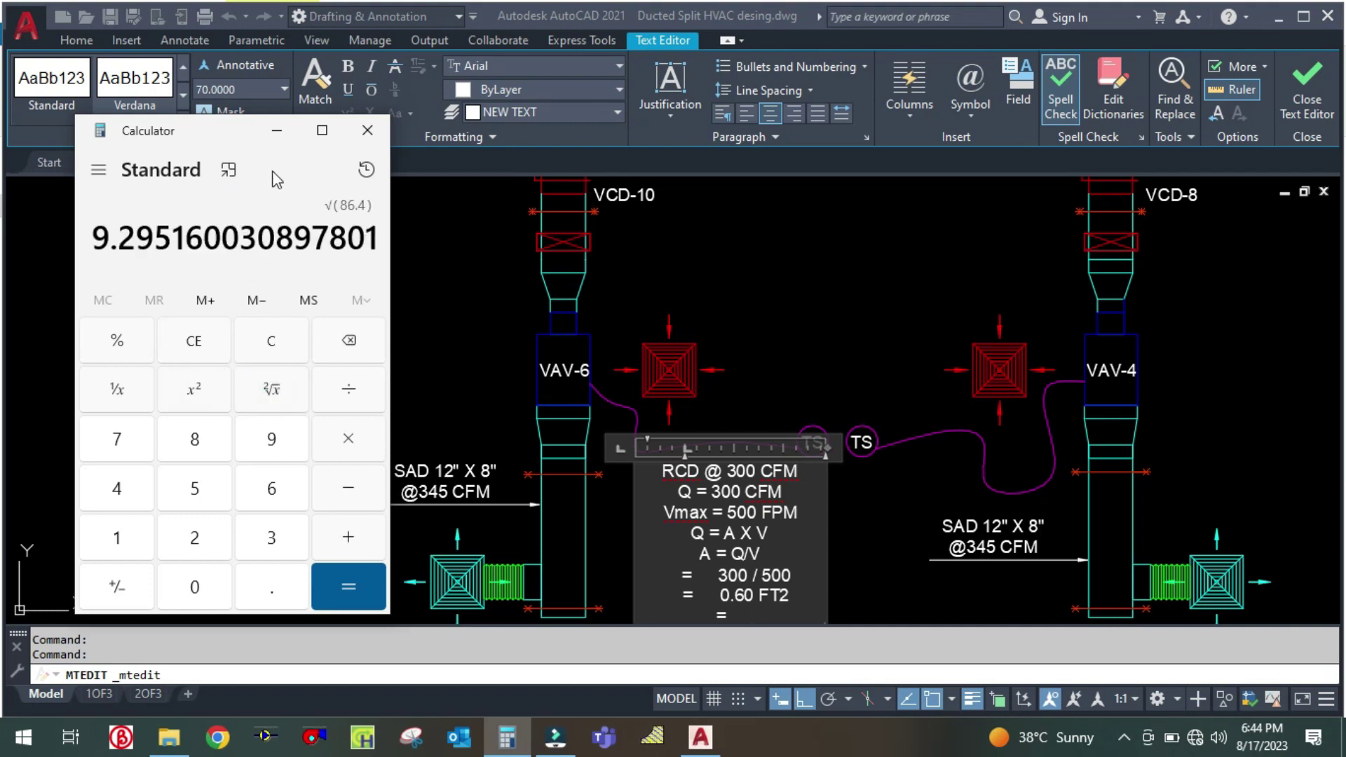
pyautogui.click(277, 130)
pyautogui.scroll(-3, 784, 444)
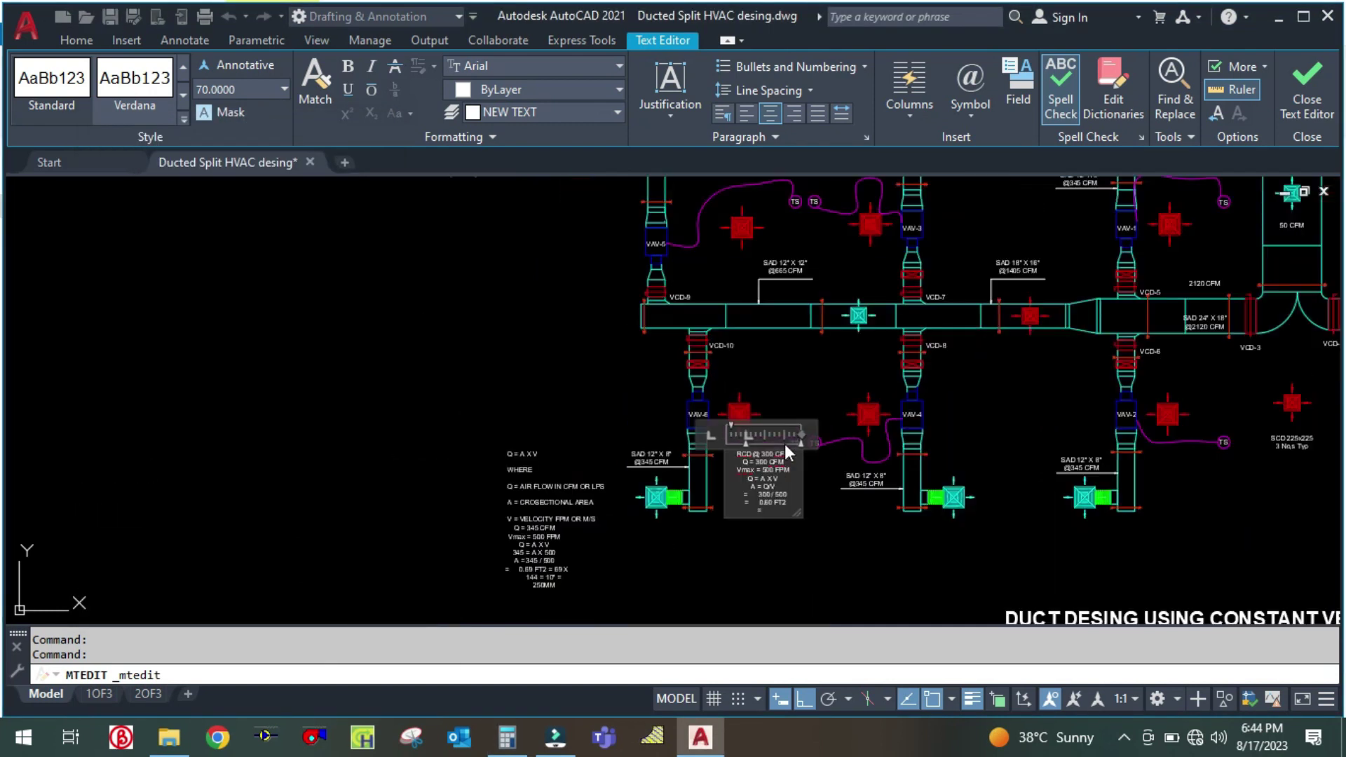
pyautogui.scroll(8, 785, 444)
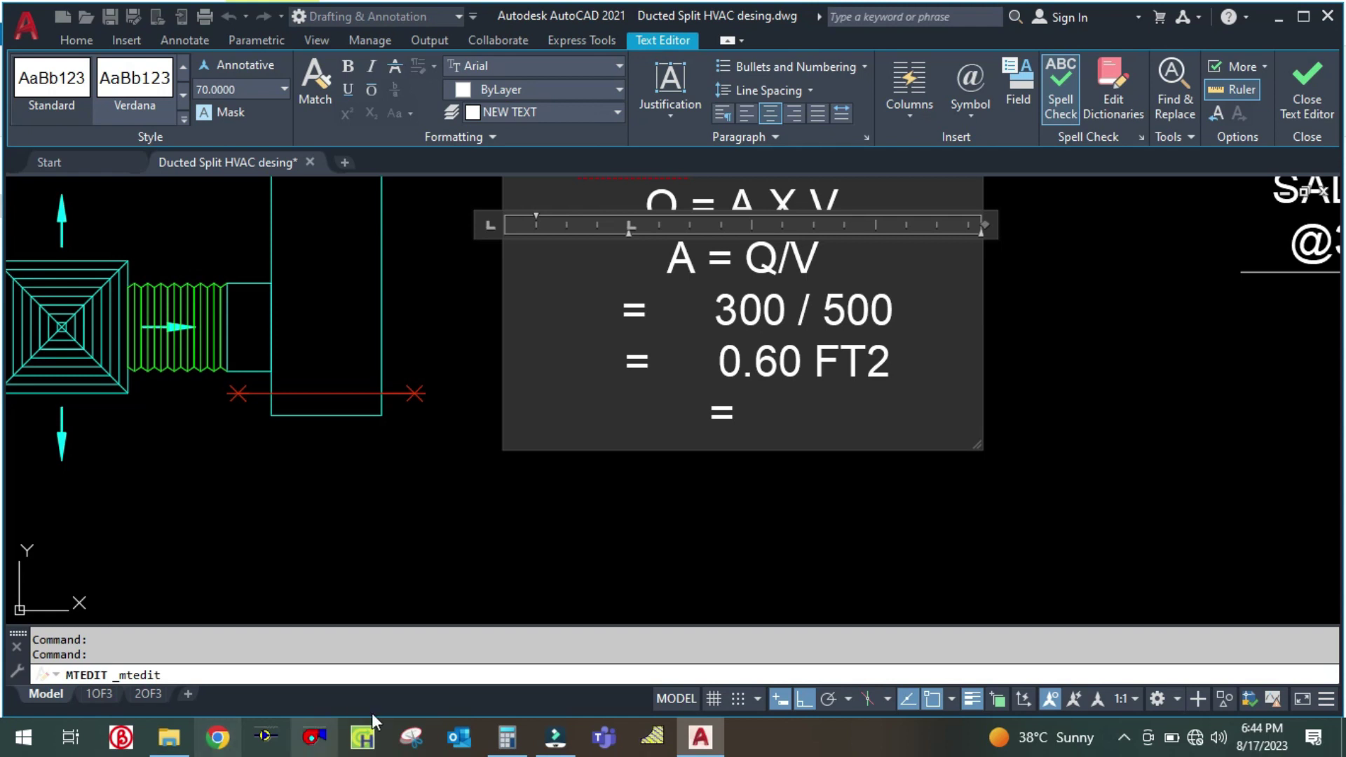
pyautogui.click(497, 739)
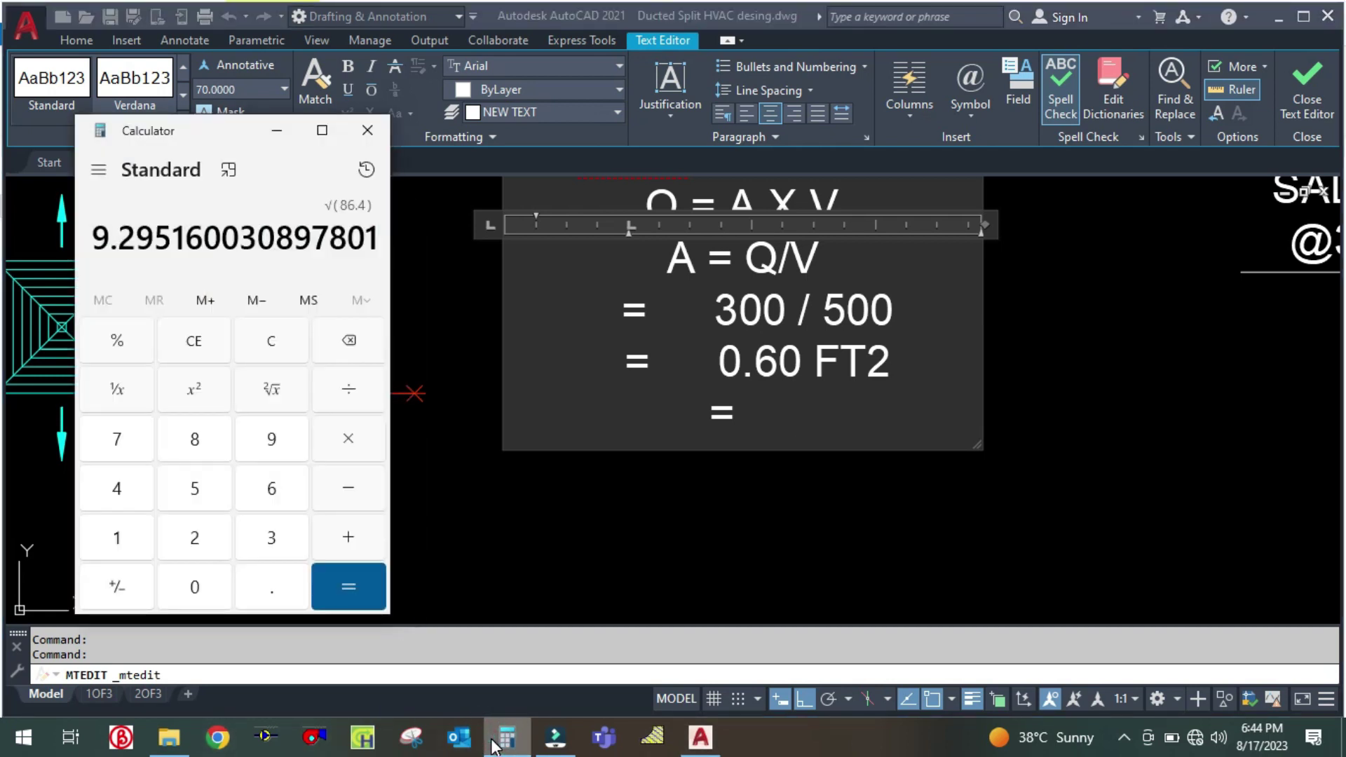
# Add = 86 IN" to the RCD note's equals line
pyautogui.click(504, 738)
pyautogui.press('Tab')
pyautogui.write('86')
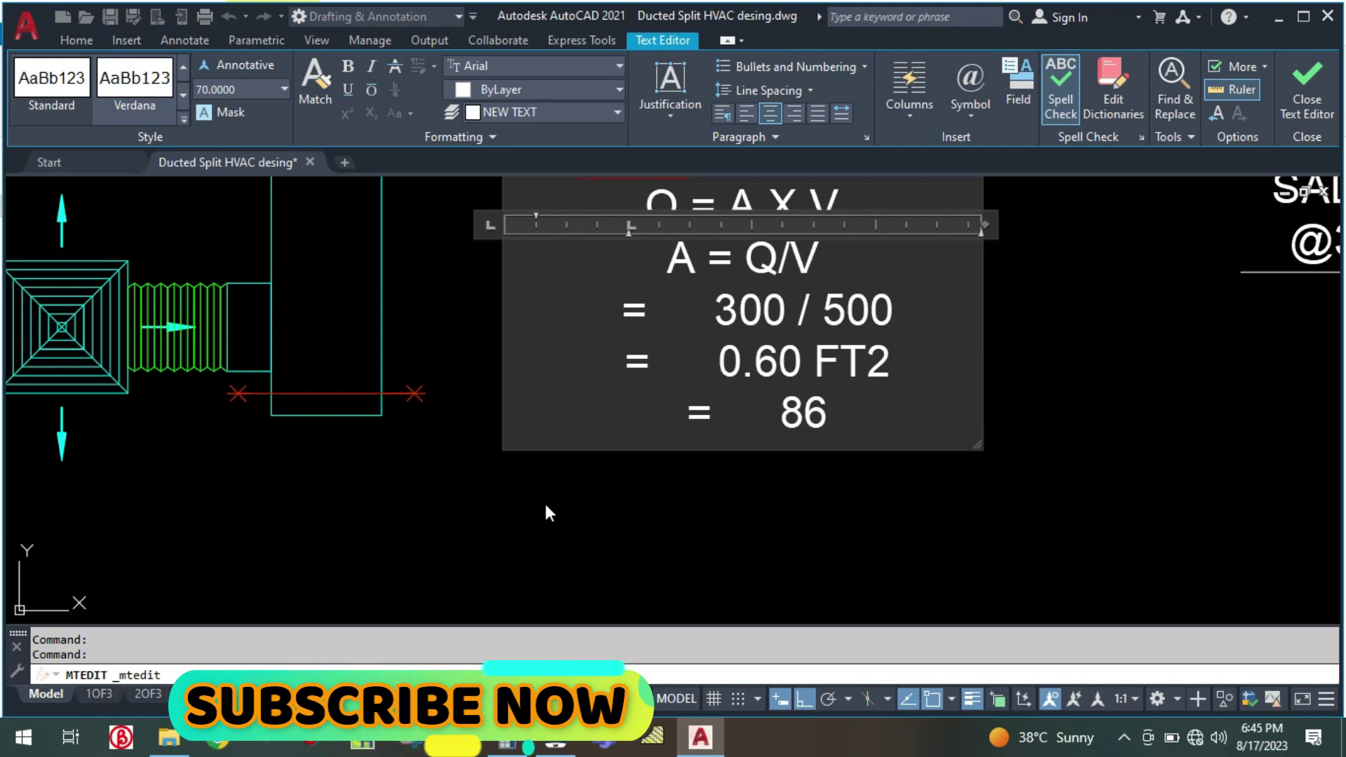
pyautogui.write('"')
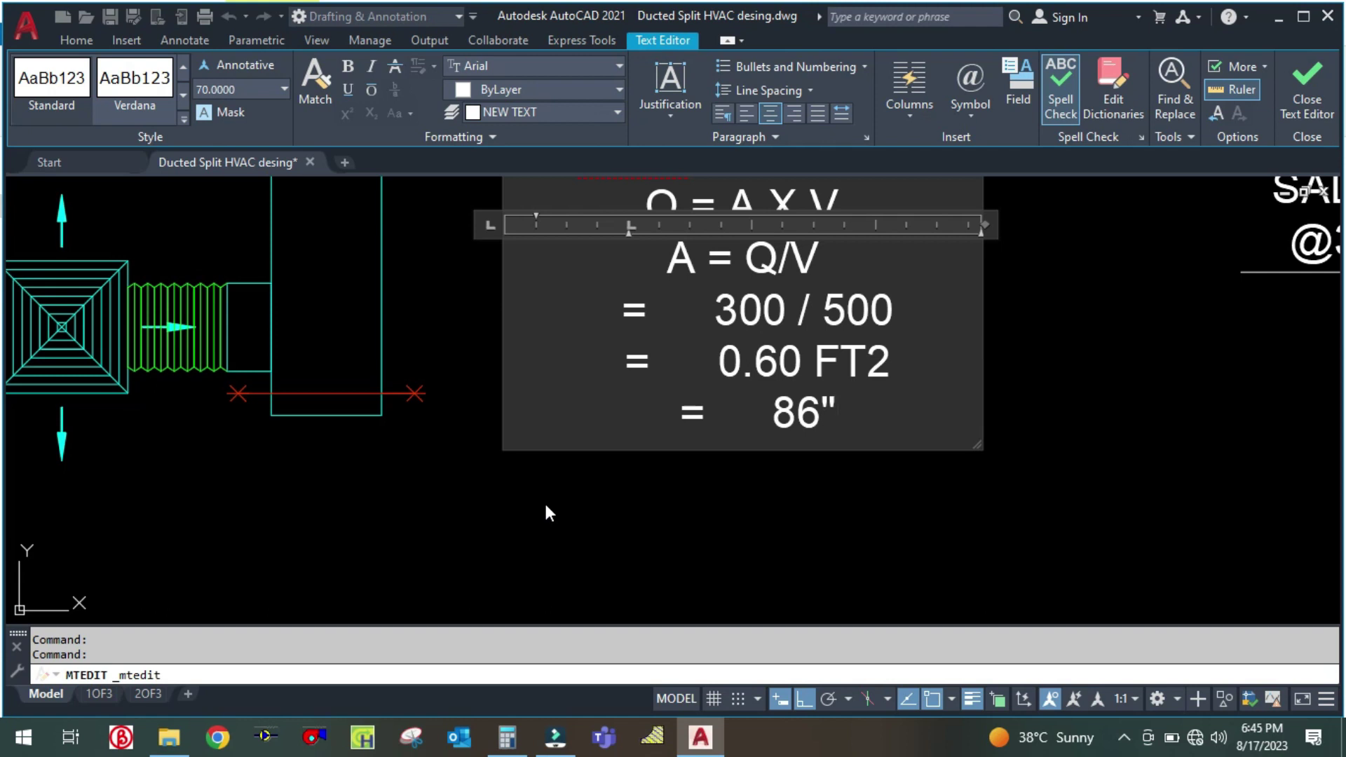
pyautogui.press('BackSpace')
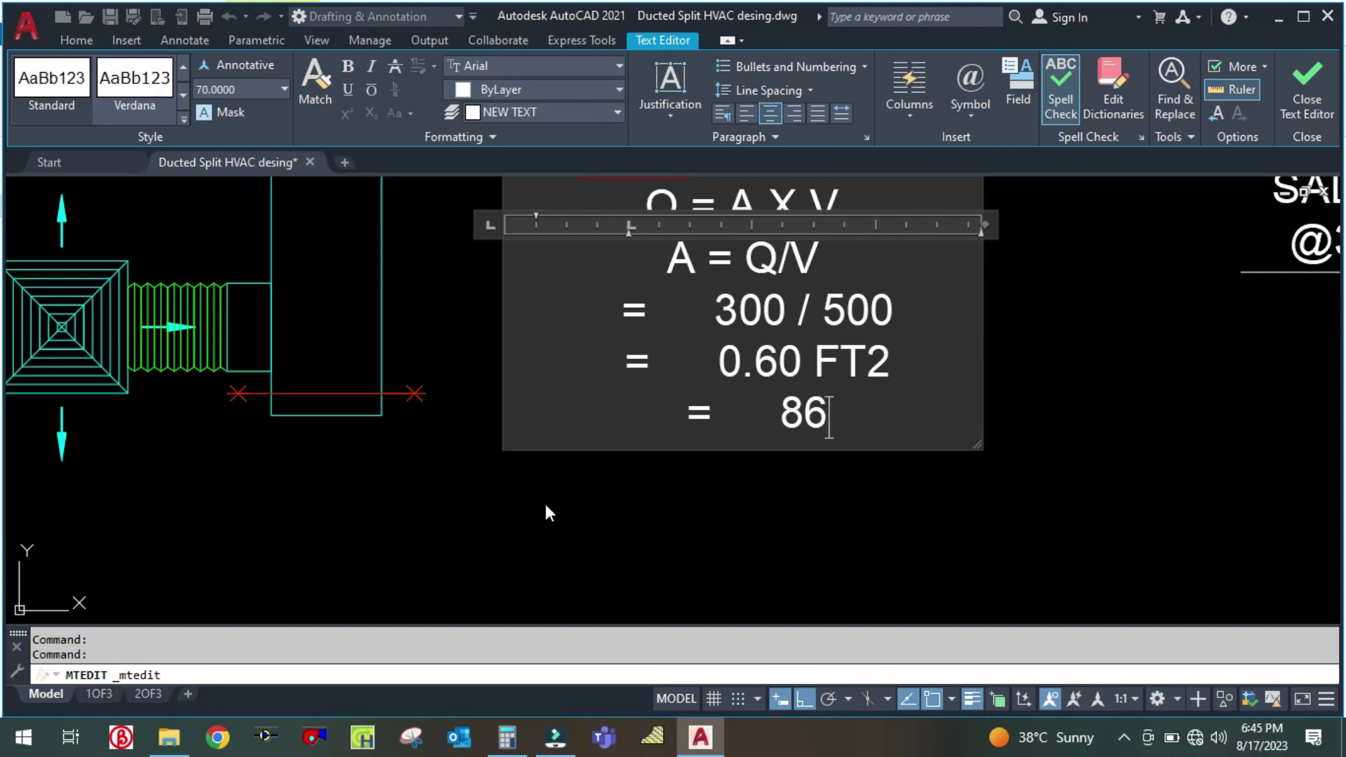
pyautogui.write('S')
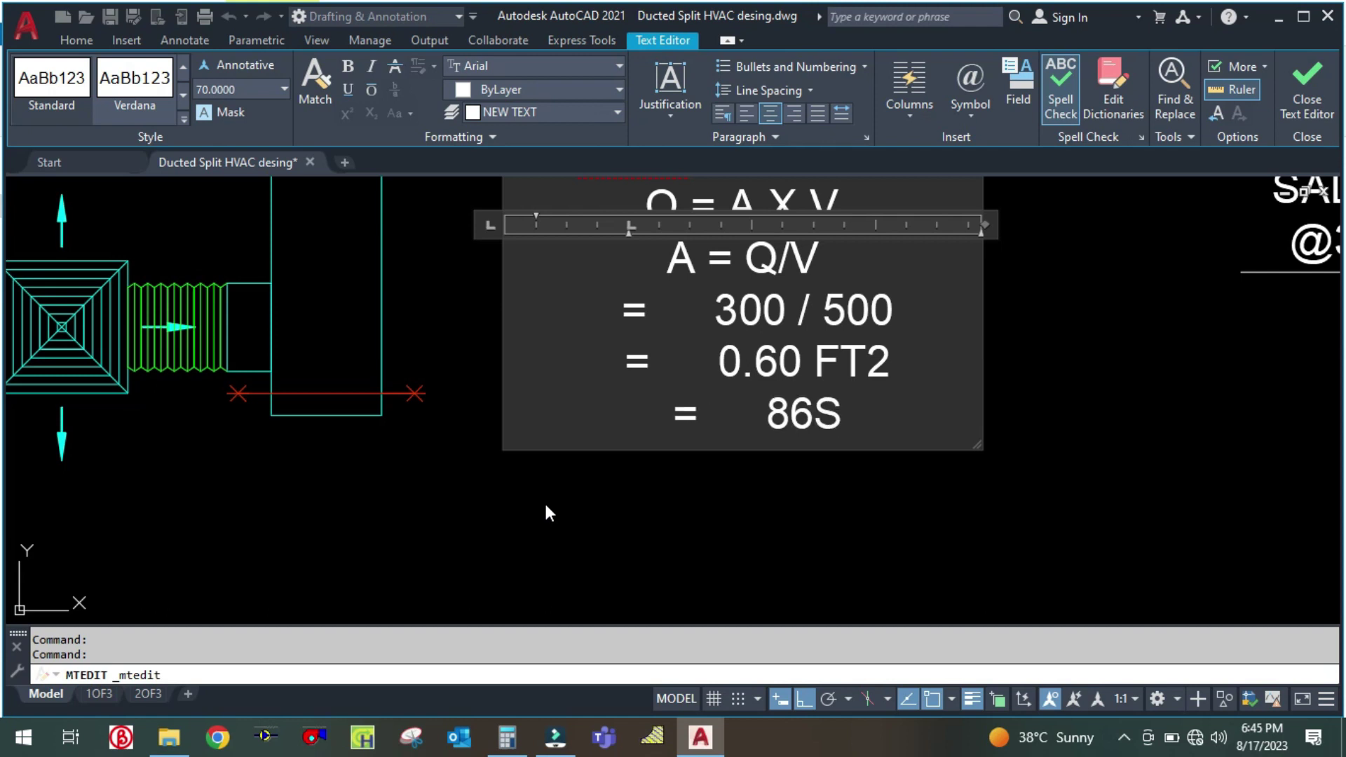
pyautogui.press('BackSpace')
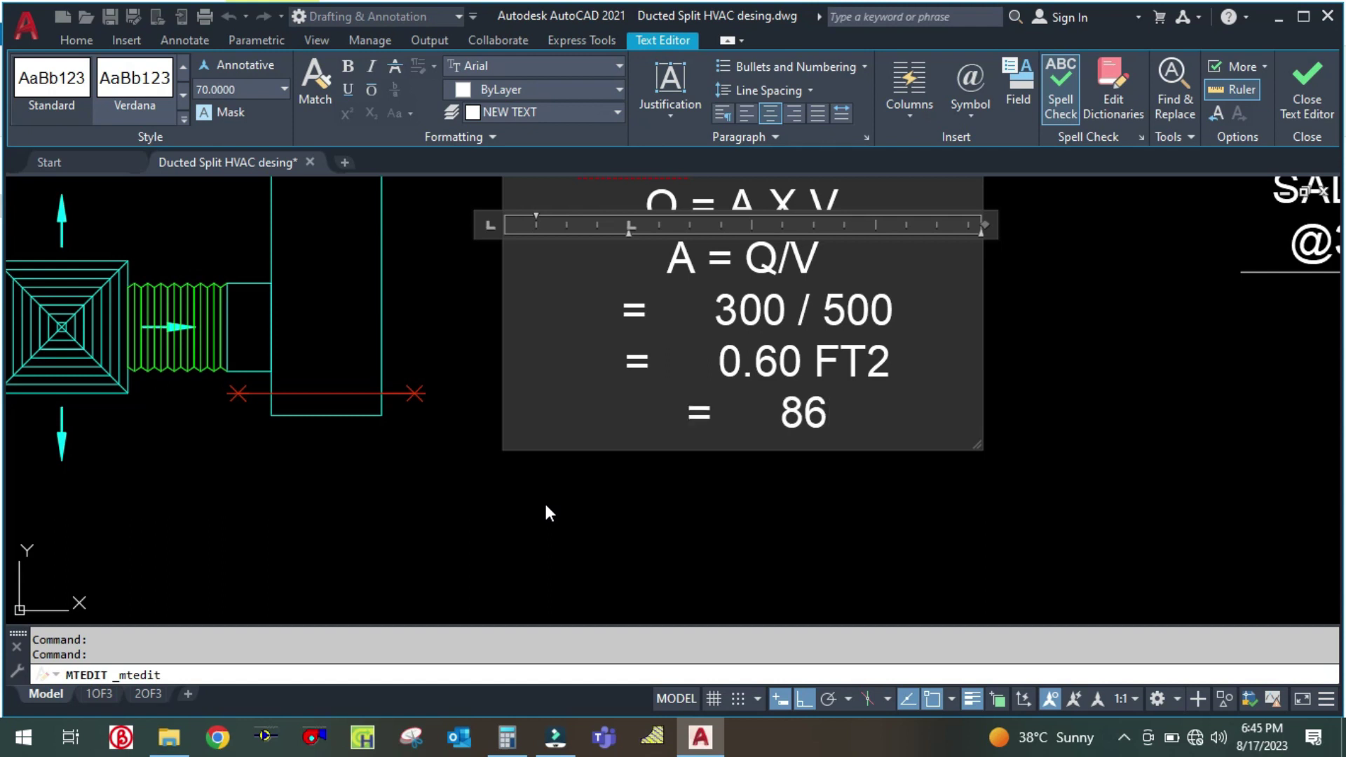
pyautogui.write('IN')
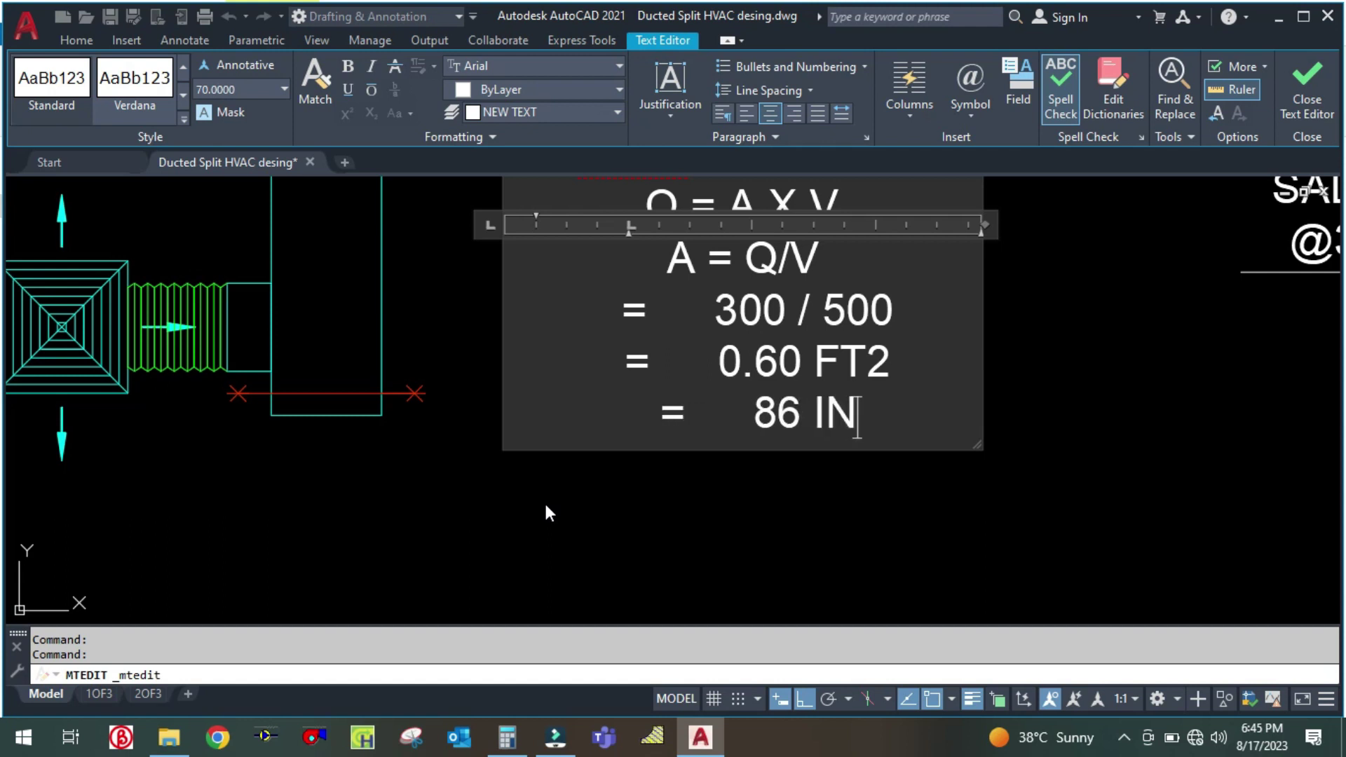
pyautogui.write('"')
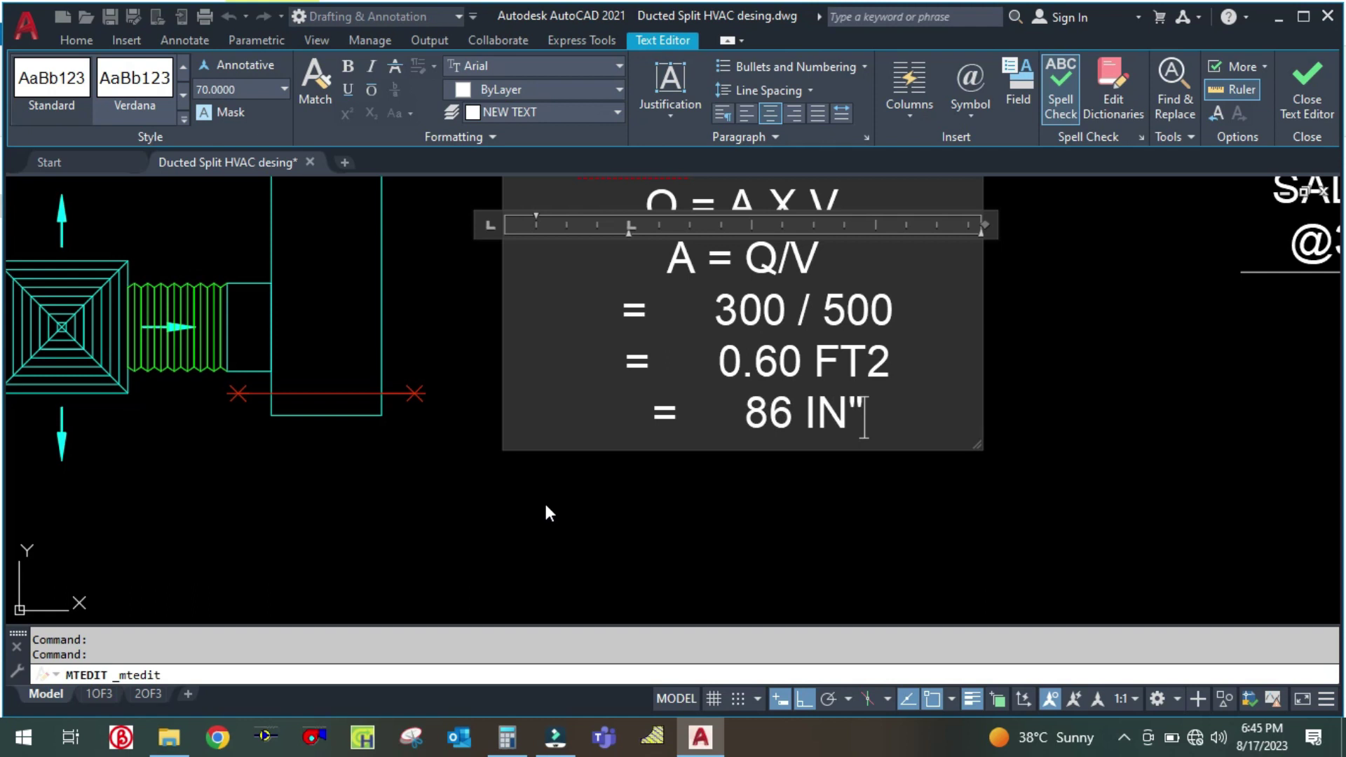
pyautogui.press('Return')
# Add the line = 9" X 9" and begin another = line below it
pyautogui.write('=')
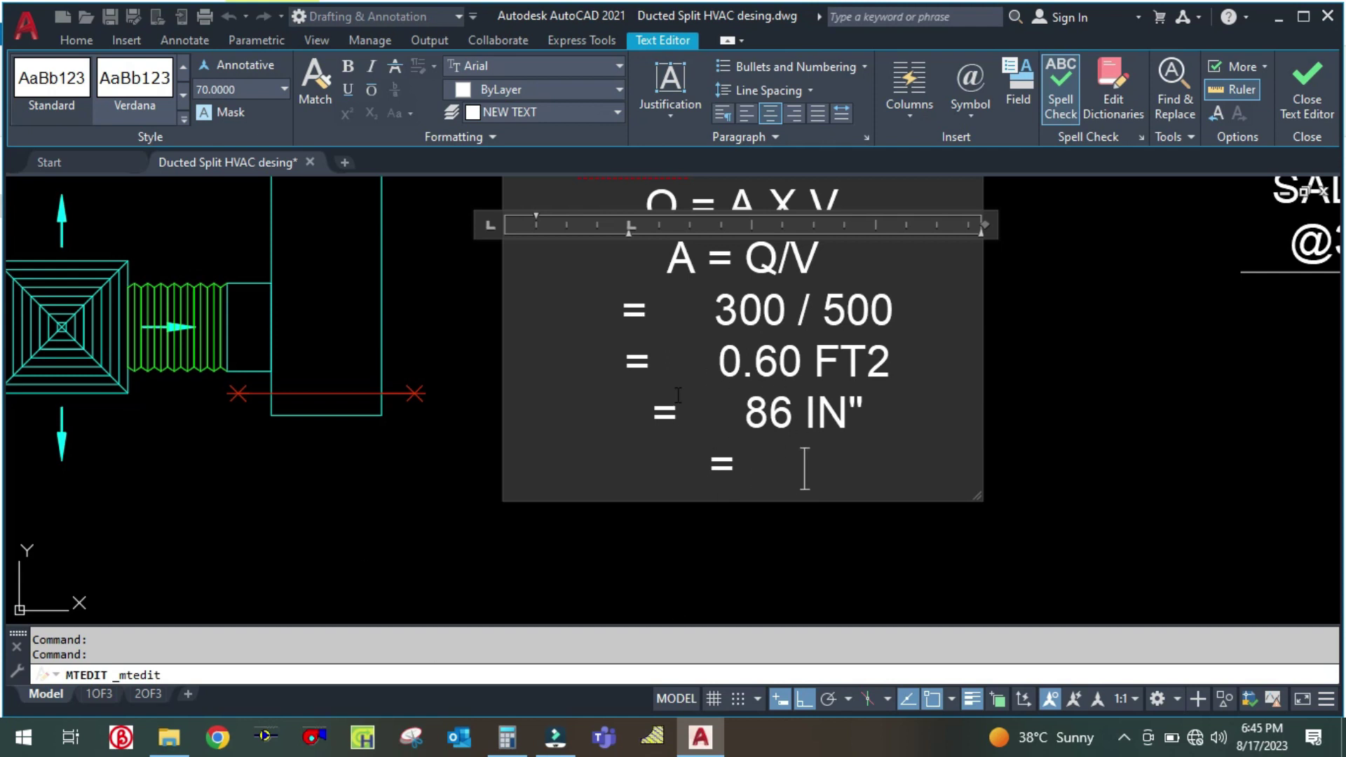
pyautogui.write('9')
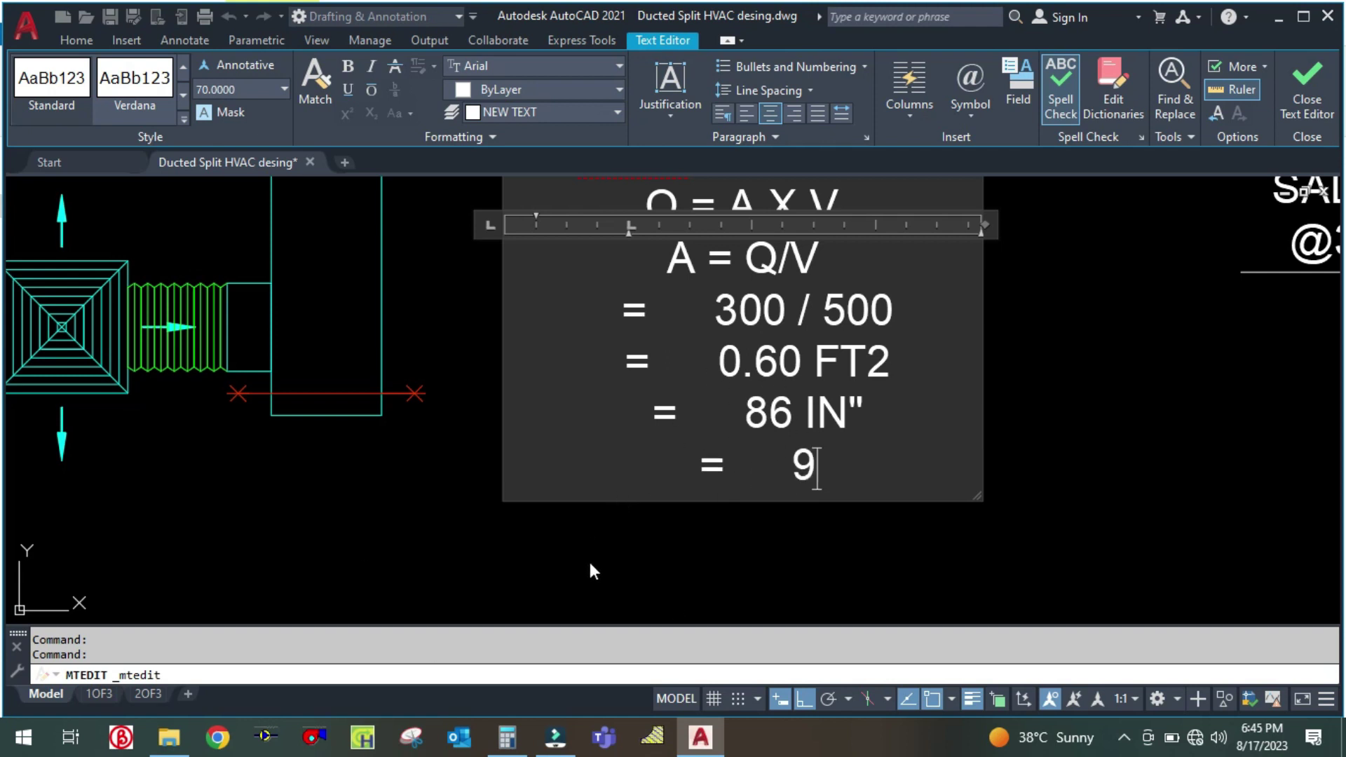
pyautogui.write('" ')
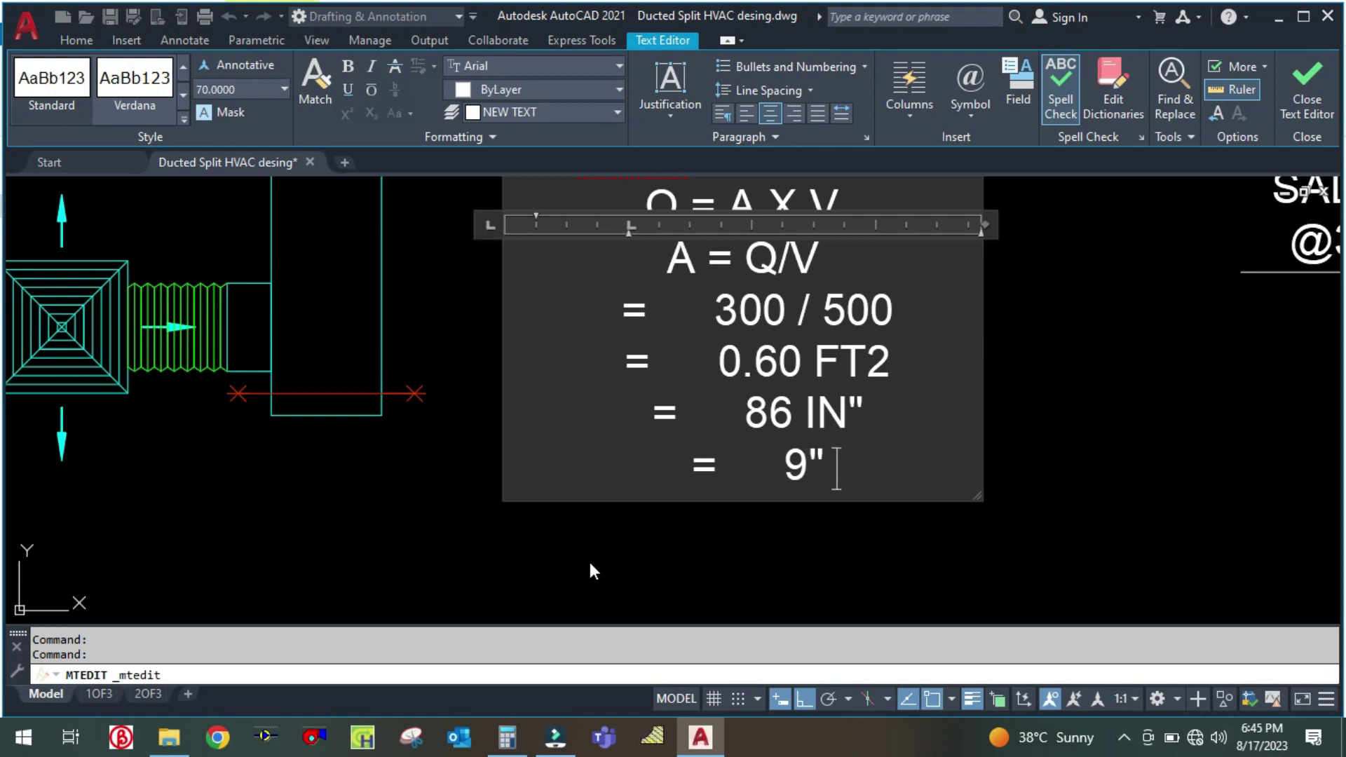
pyautogui.write('X 9"')
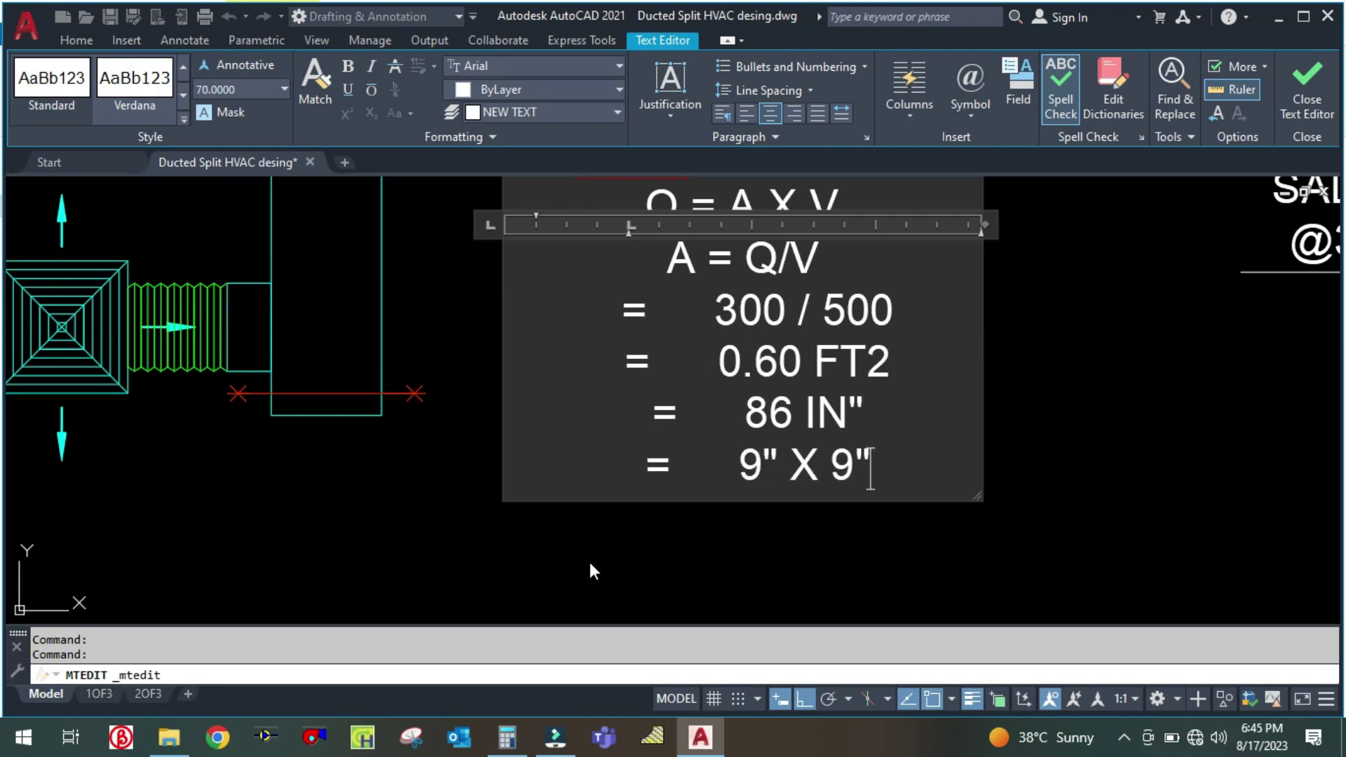
pyautogui.press('Return')
pyautogui.write('=')
pyautogui.press('Tab')
pyautogui.write('=')
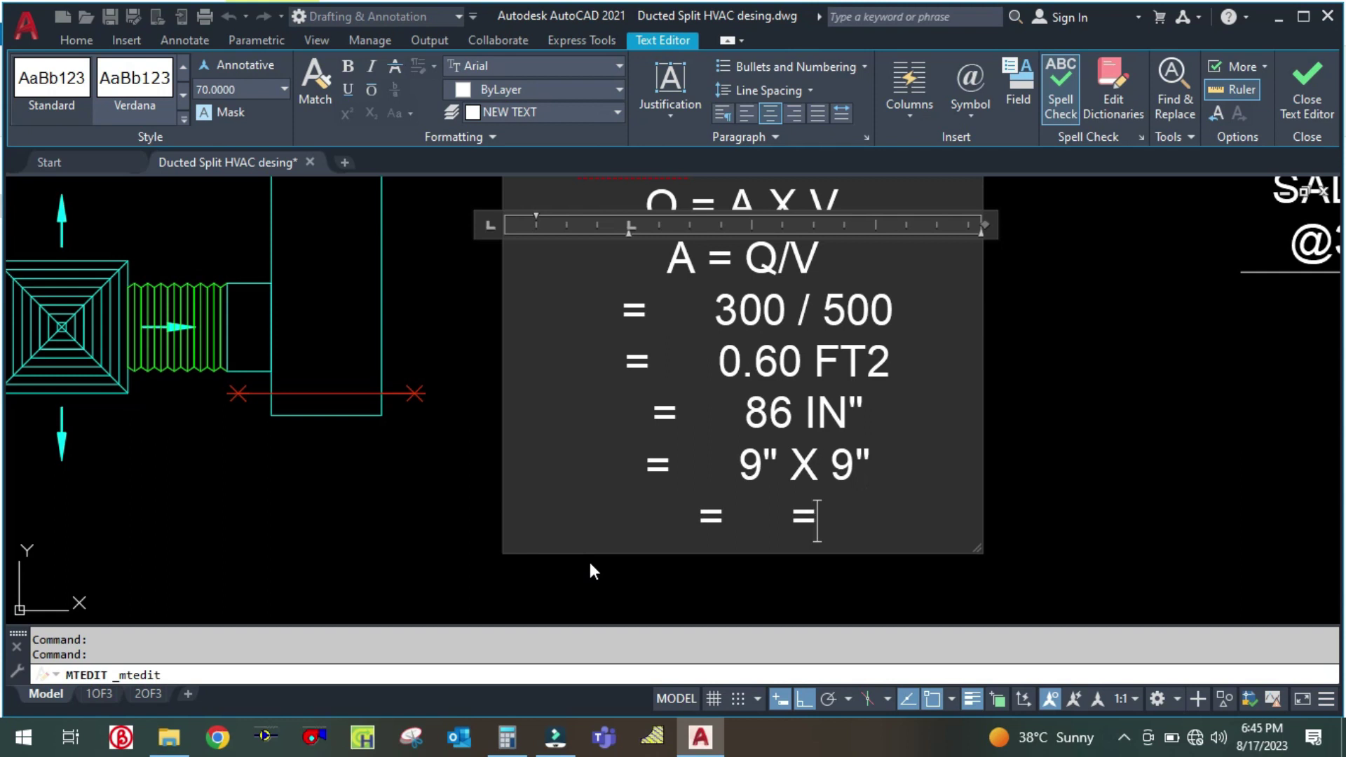
pyautogui.press('BackSpace')
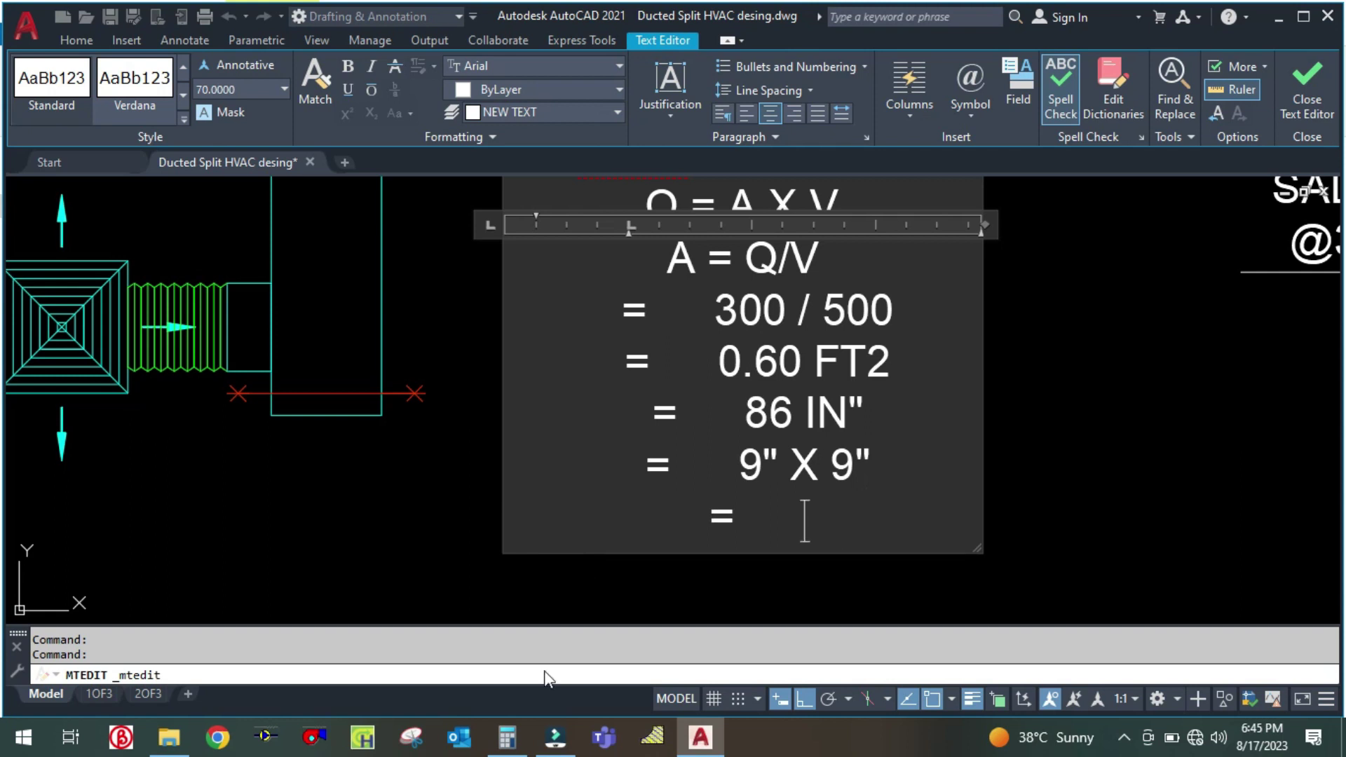
pyautogui.click(509, 743)
# Compute 9 × 25 = 225, end the RCD note with 225 X 225 MM, and close the editor
pyautogui.click(270, 349)
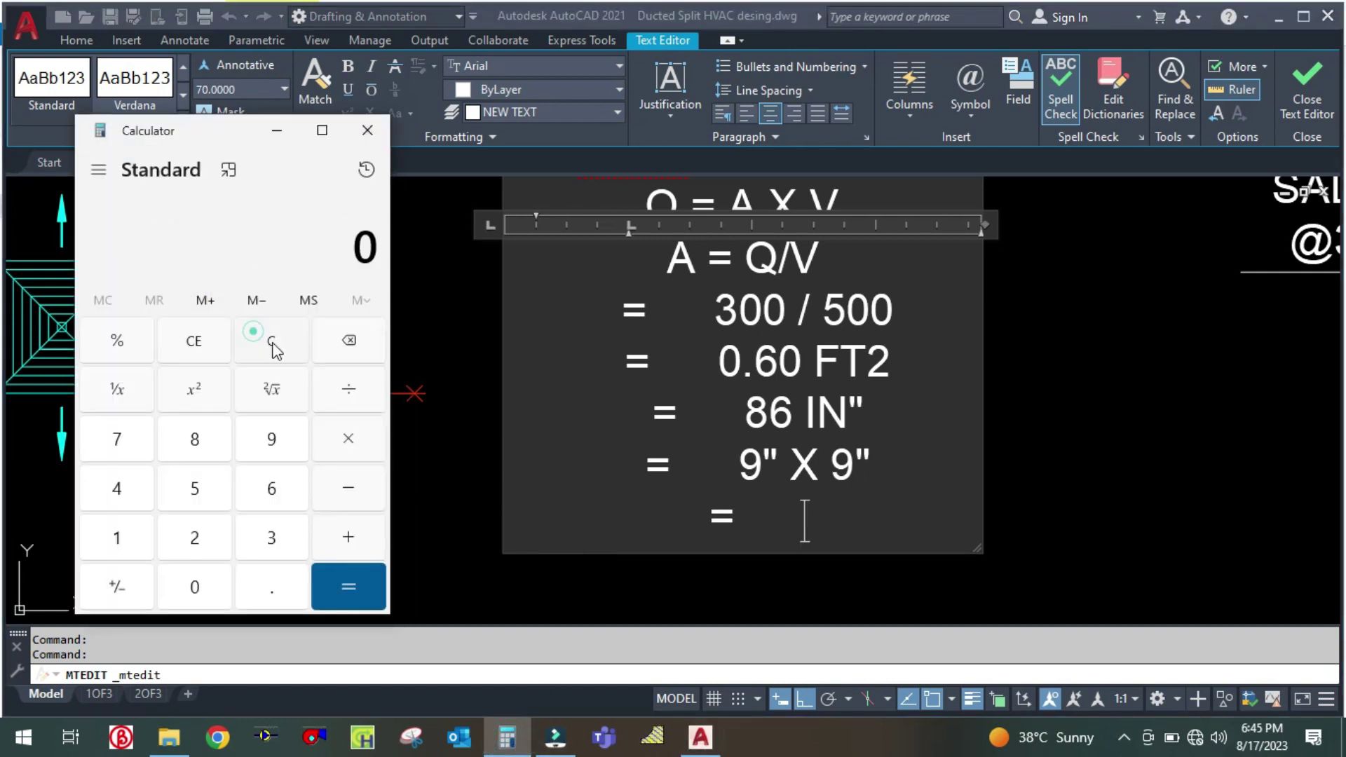
pyautogui.write('9*25')
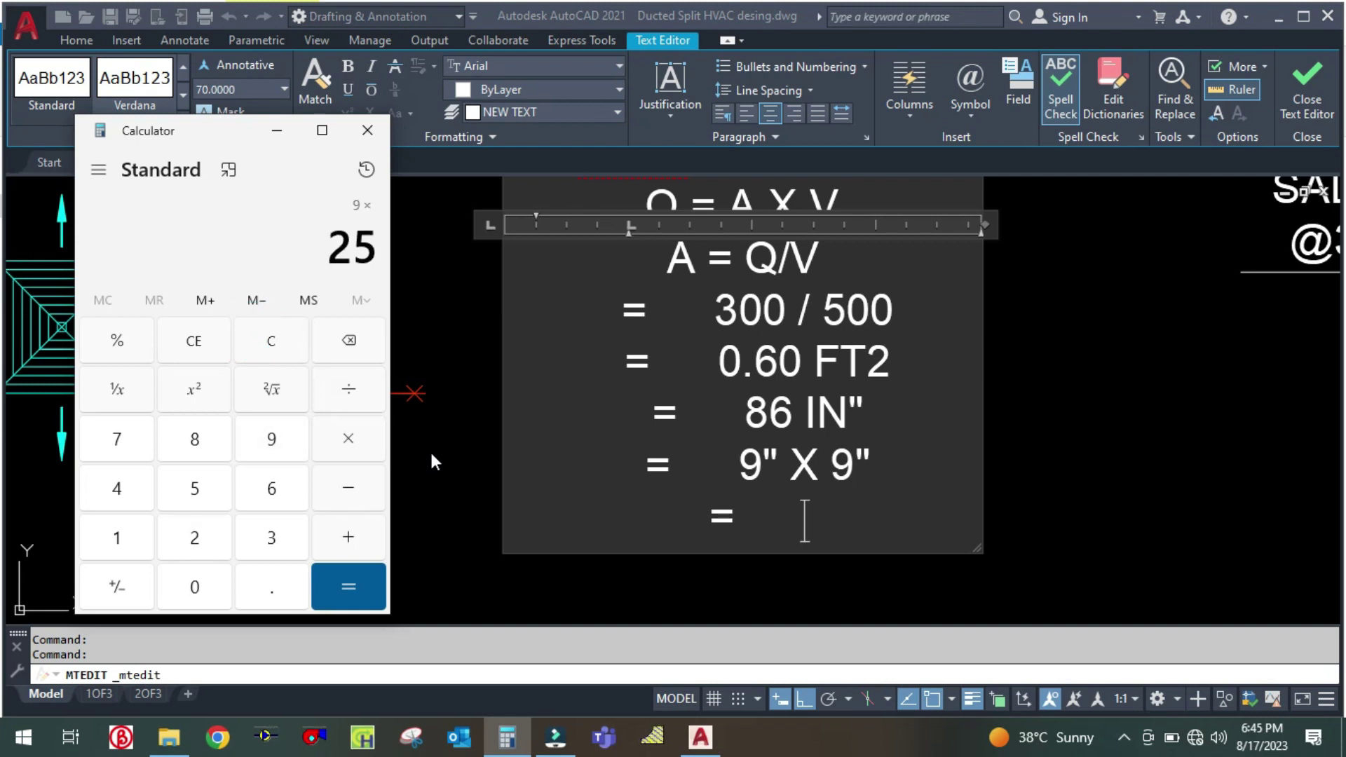
pyautogui.press('Return')
pyautogui.click(277, 132)
pyautogui.write('225 X 225')
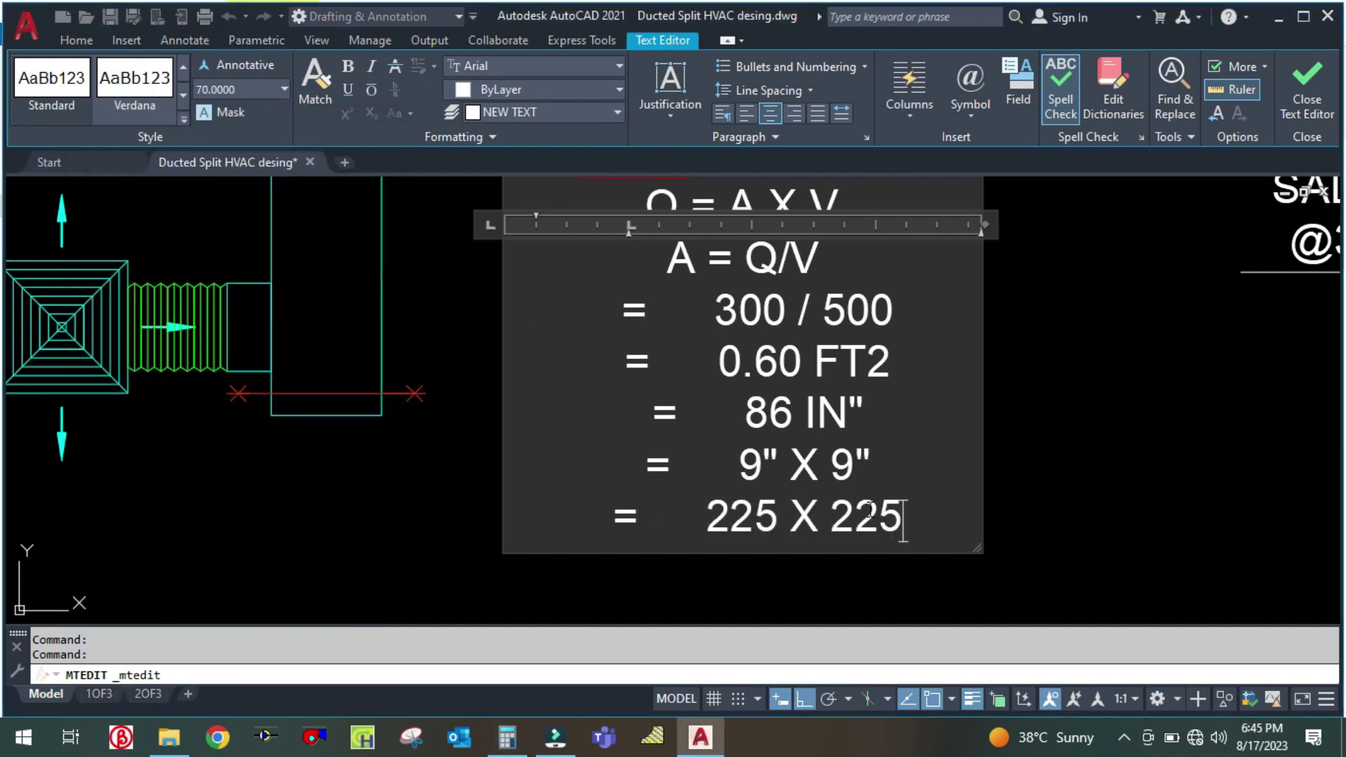
pyautogui.write(' MM')
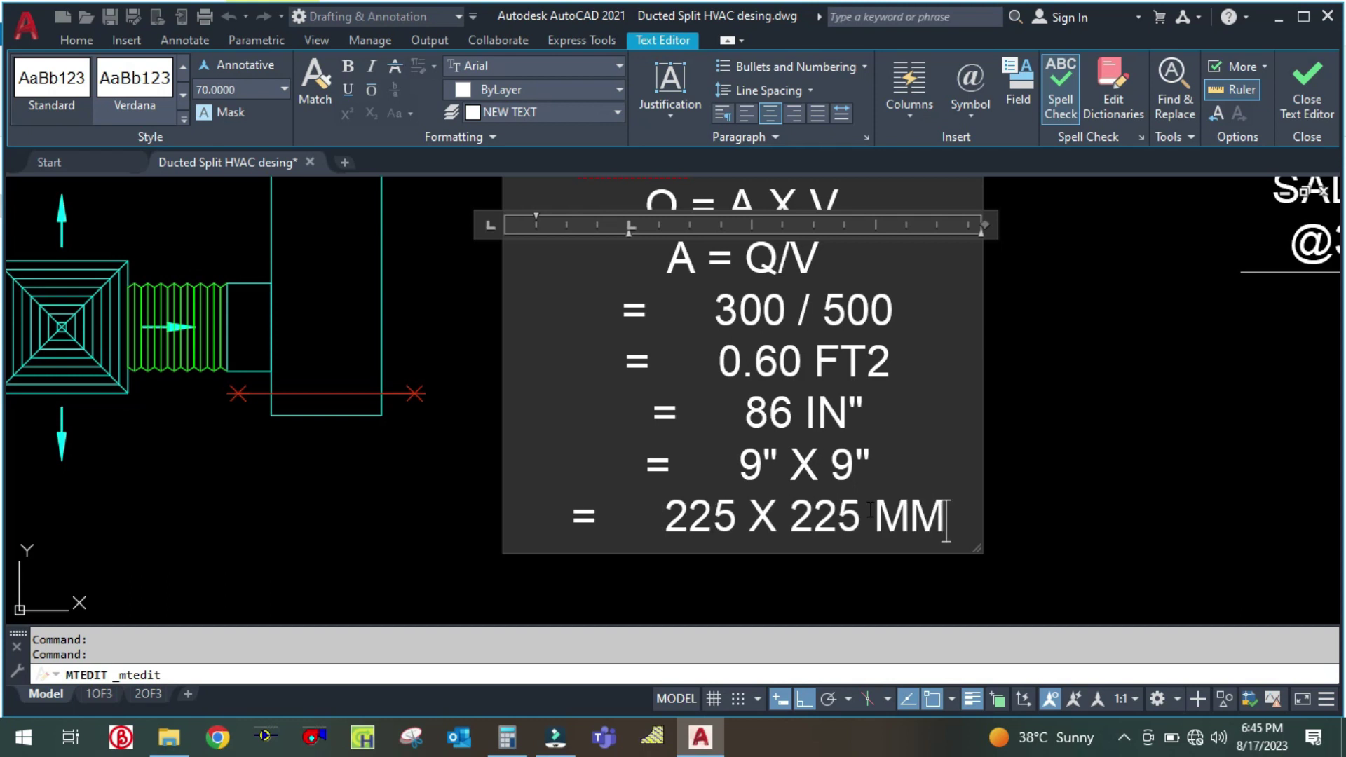
pyautogui.click(1103, 474)
pyautogui.scroll(-5, 862, 480)
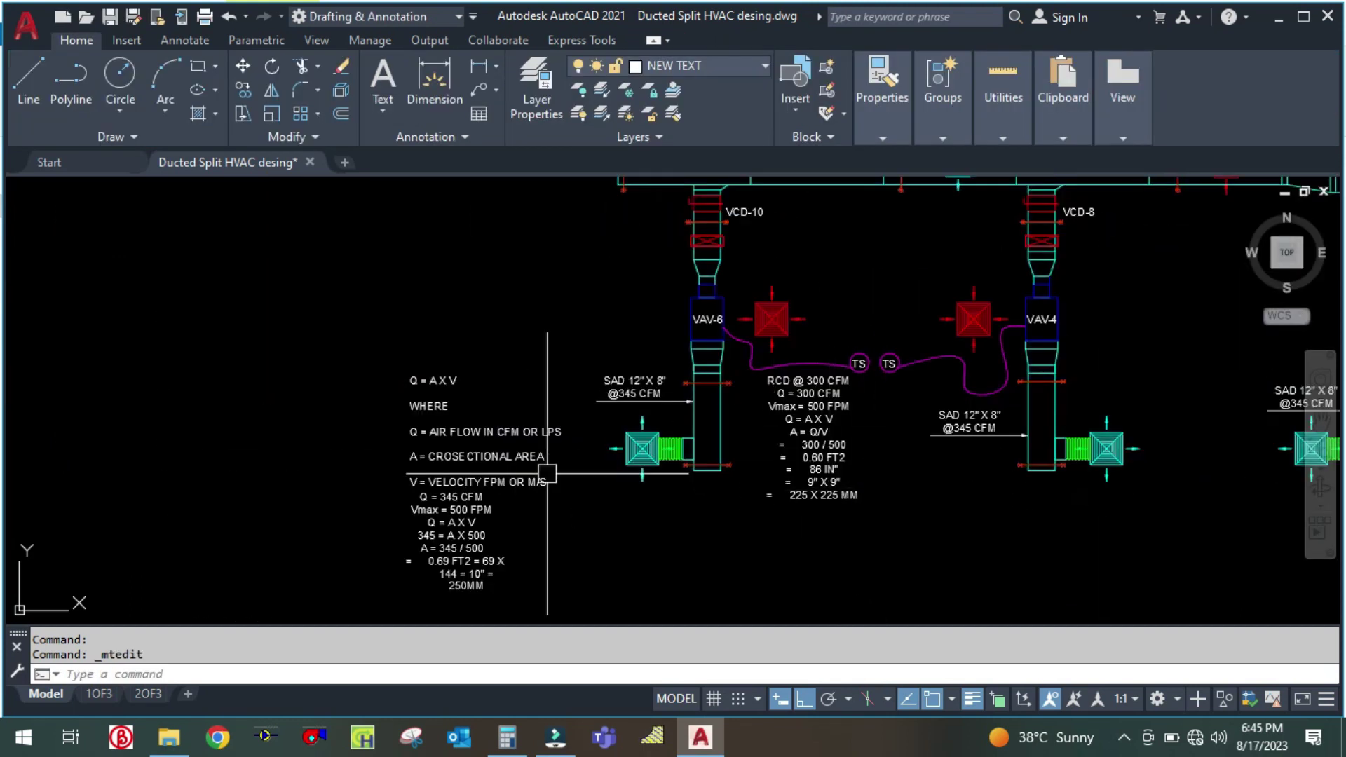